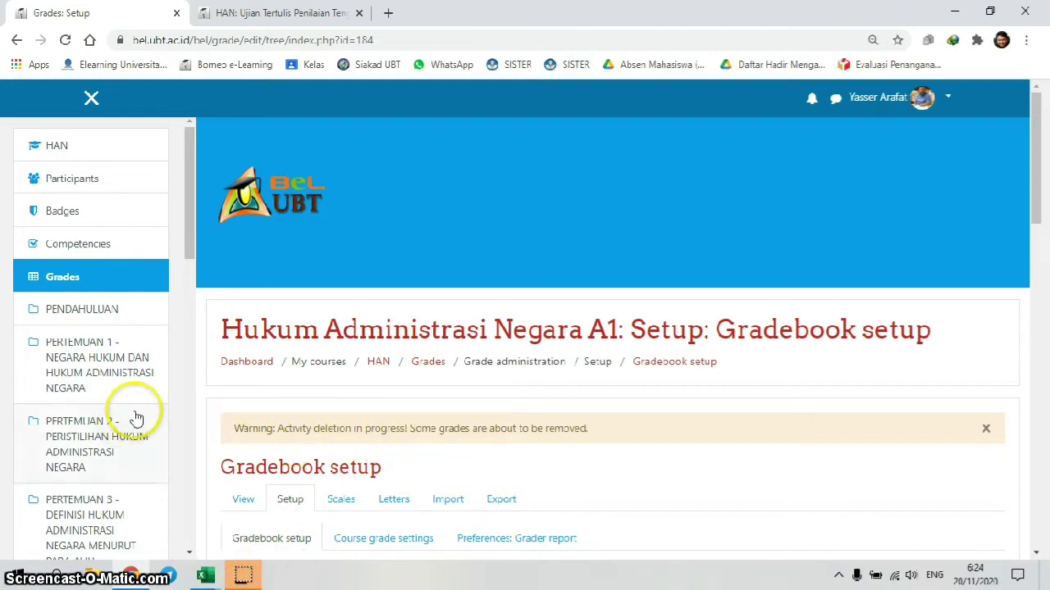
Open the HAN course page and look through the sections and activities of meetings 1 to 3.
left_click(58, 144)
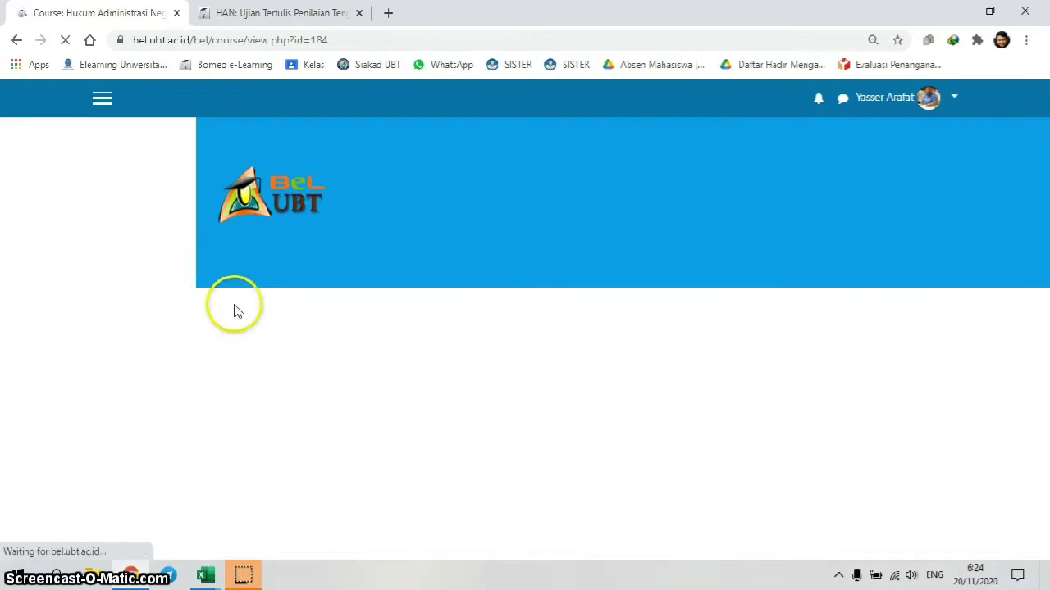
scroll(438, 426, "down", 15)
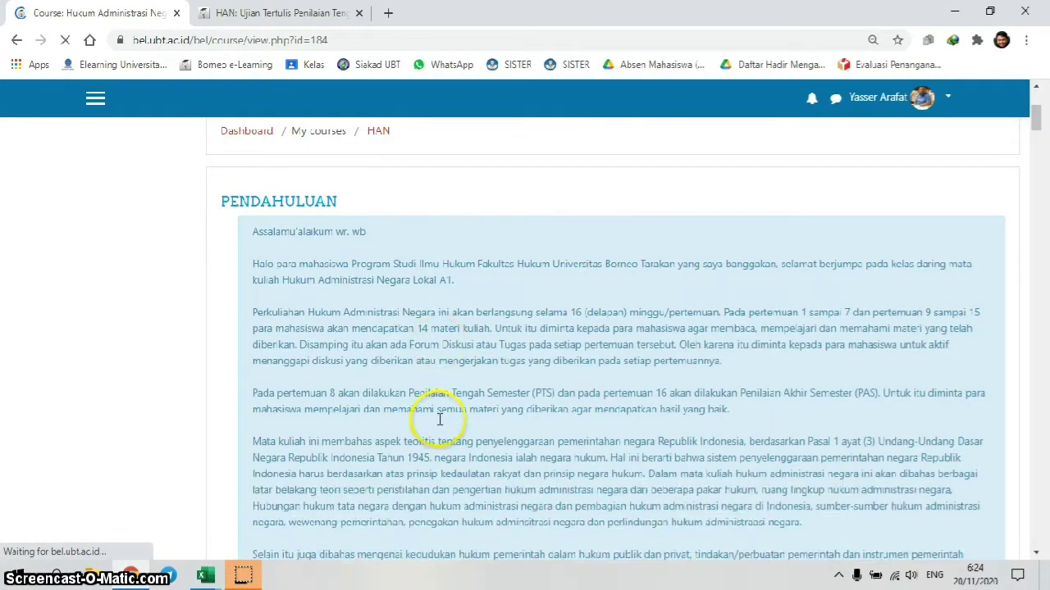
scroll(438, 425, "down", 10)
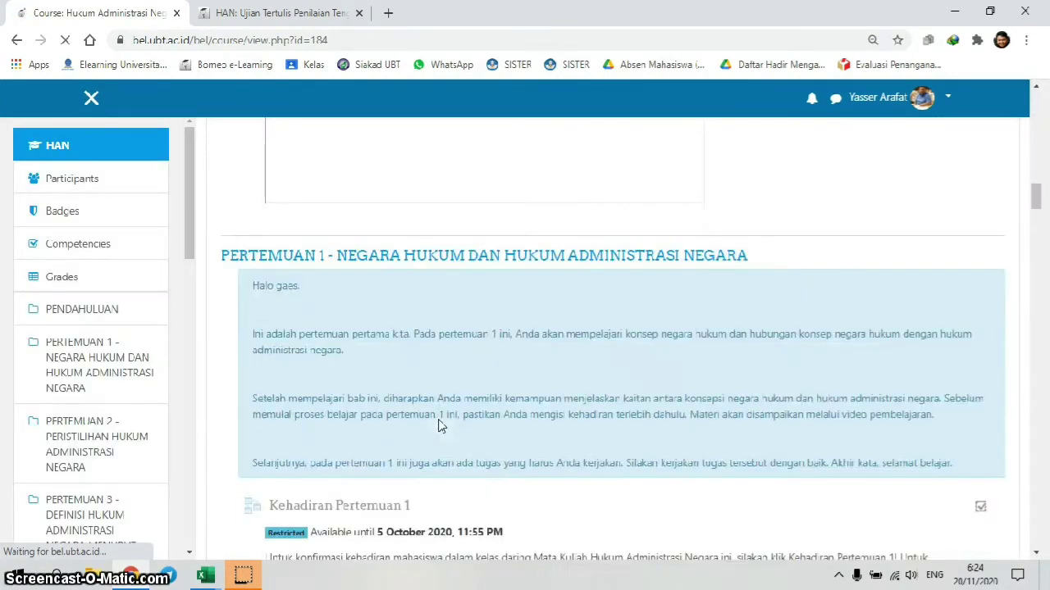
left_click(302, 295)
scroll(328, 299, "down", 5)
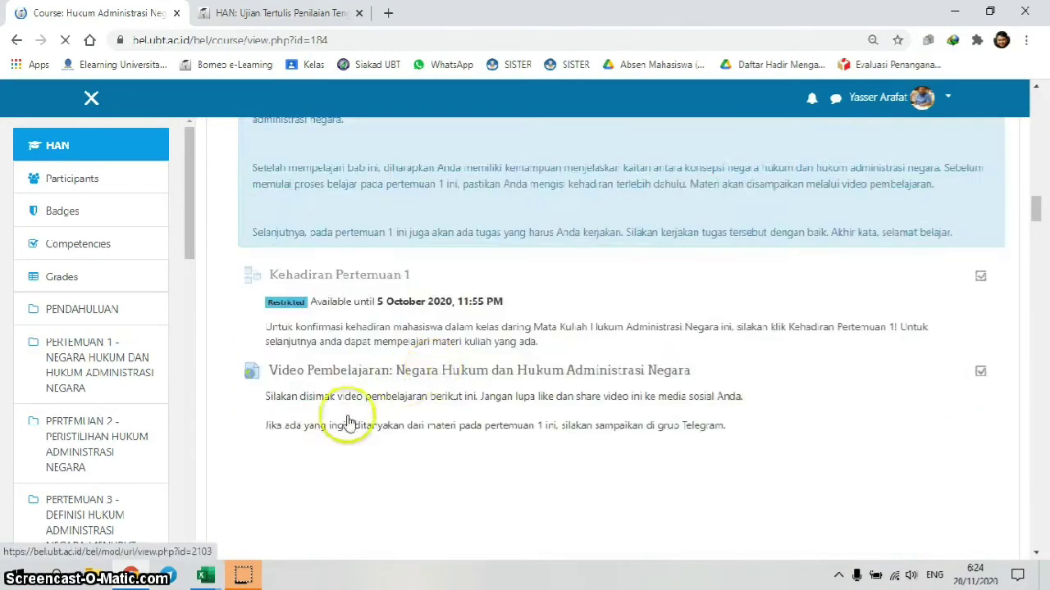
scroll(315, 450, "down", 10)
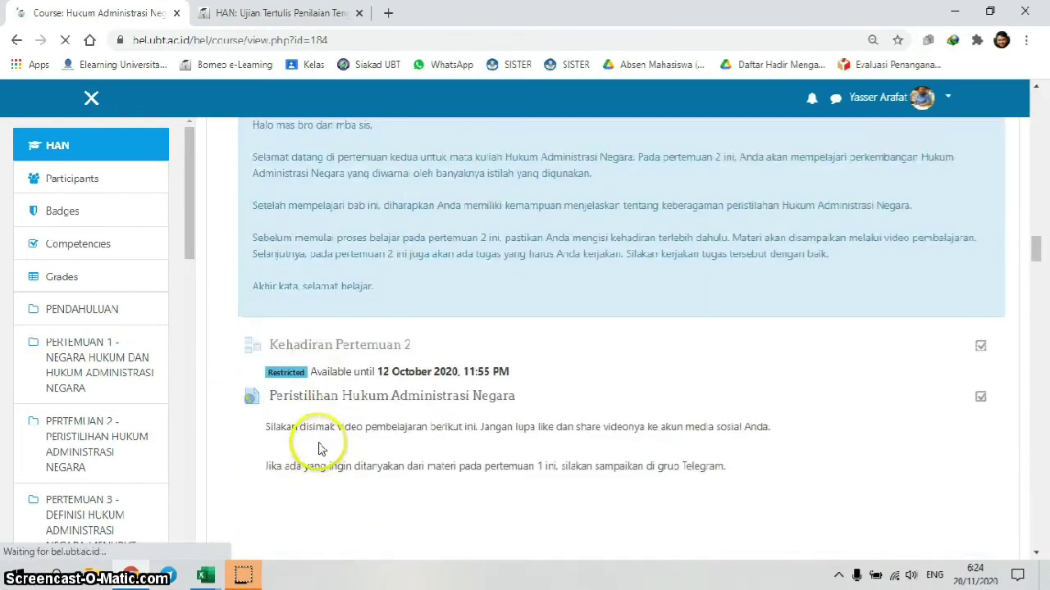
scroll(344, 443, "down", 10)
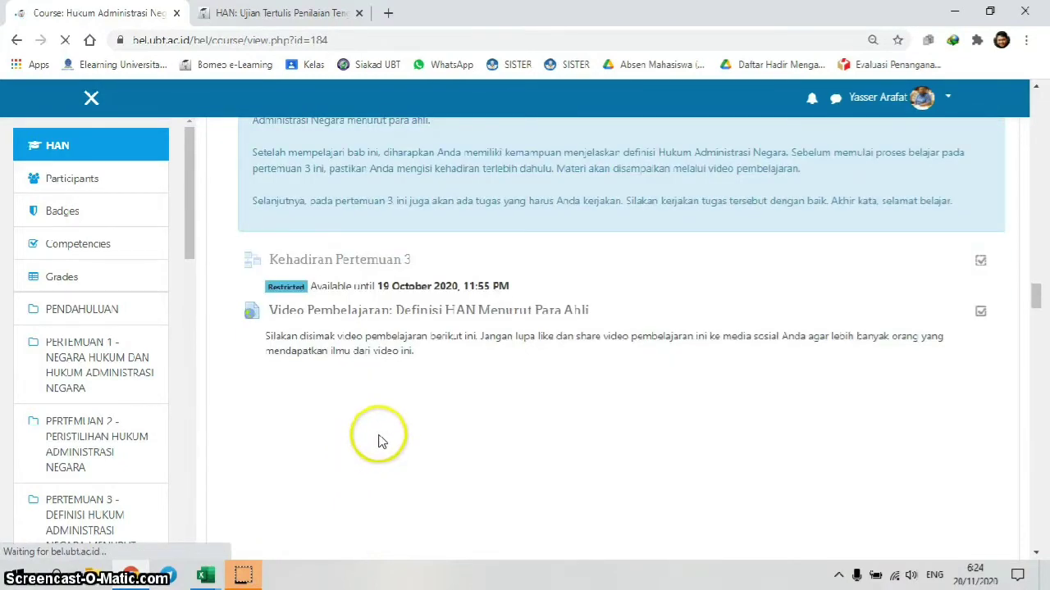
left_click(427, 318)
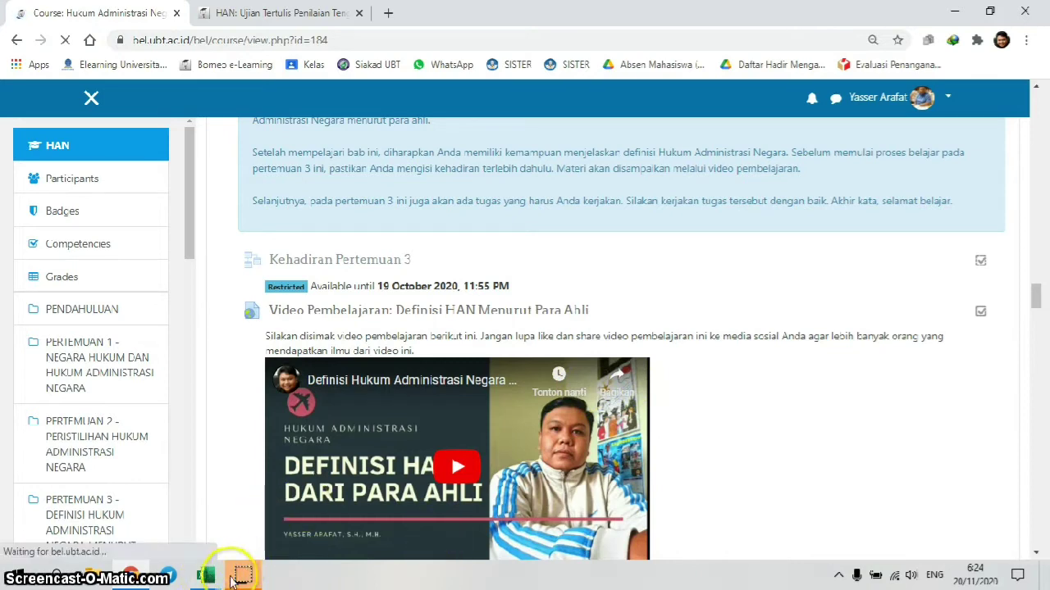
Switch to the Nilai Keperawatan Lokal A2 workbook in Excel and dismiss the Find and Replace dialog.
left_click(206, 576)
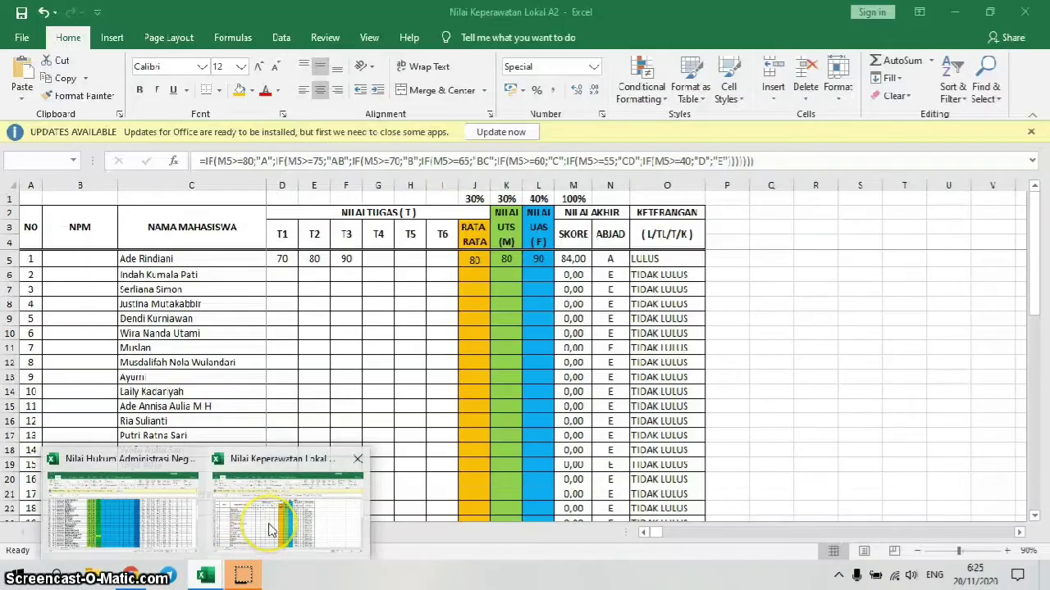
left_click(270, 531)
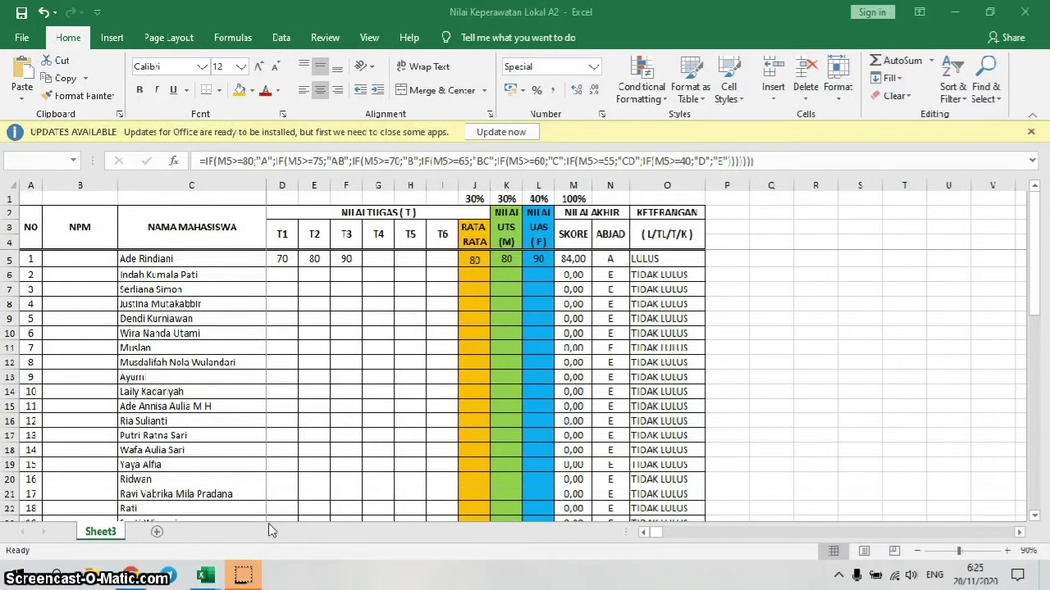
key("ctrl+f")
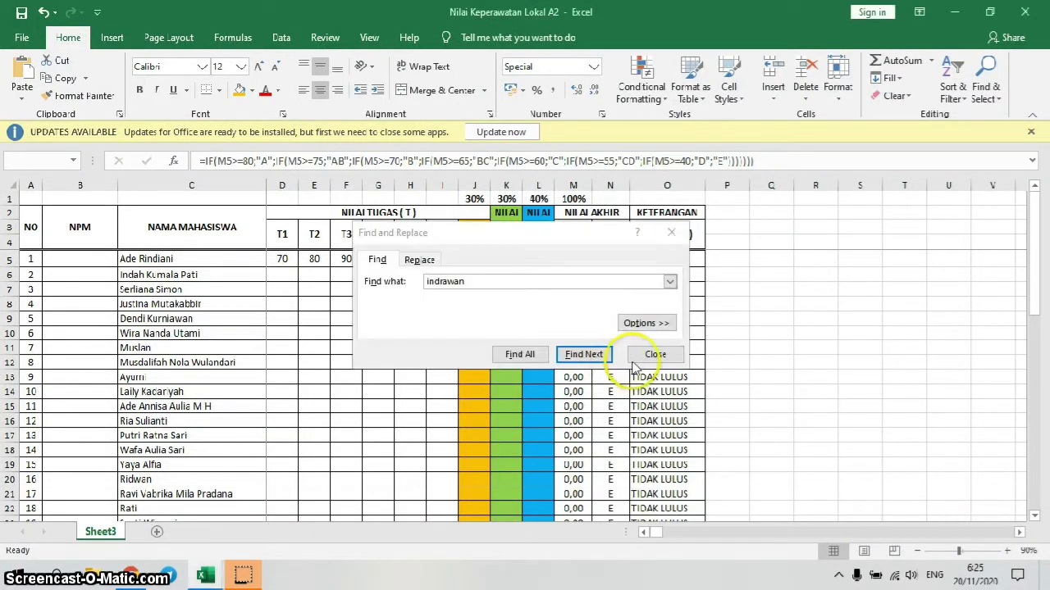
left_click(655, 402)
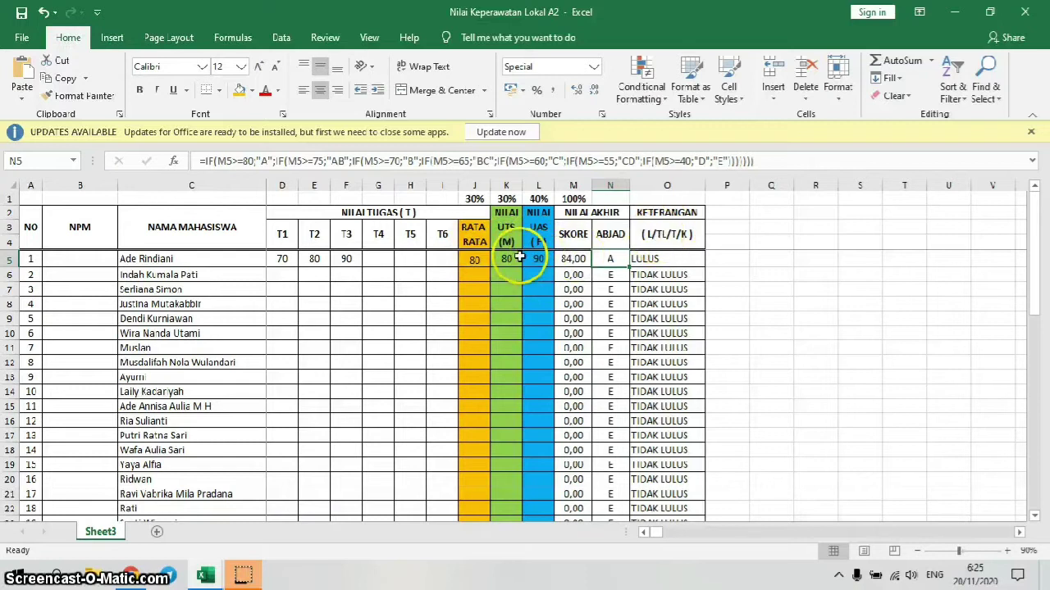
Examine the assignment average, UTS and UAS column headings and the first student's scores in J5:L5.
left_click(481, 240)
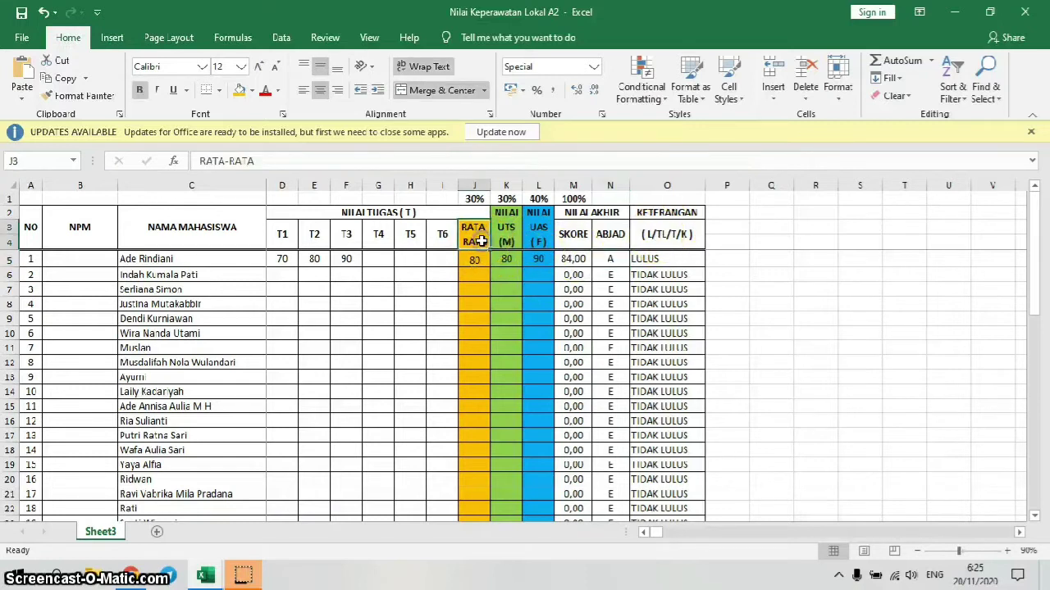
left_click(507, 242)
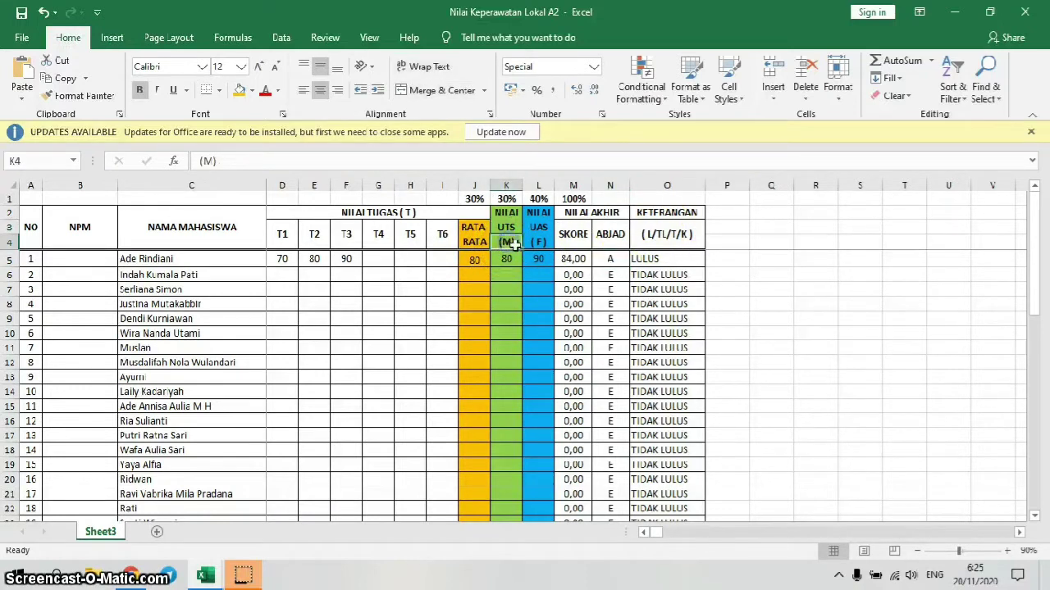
left_click(538, 231)
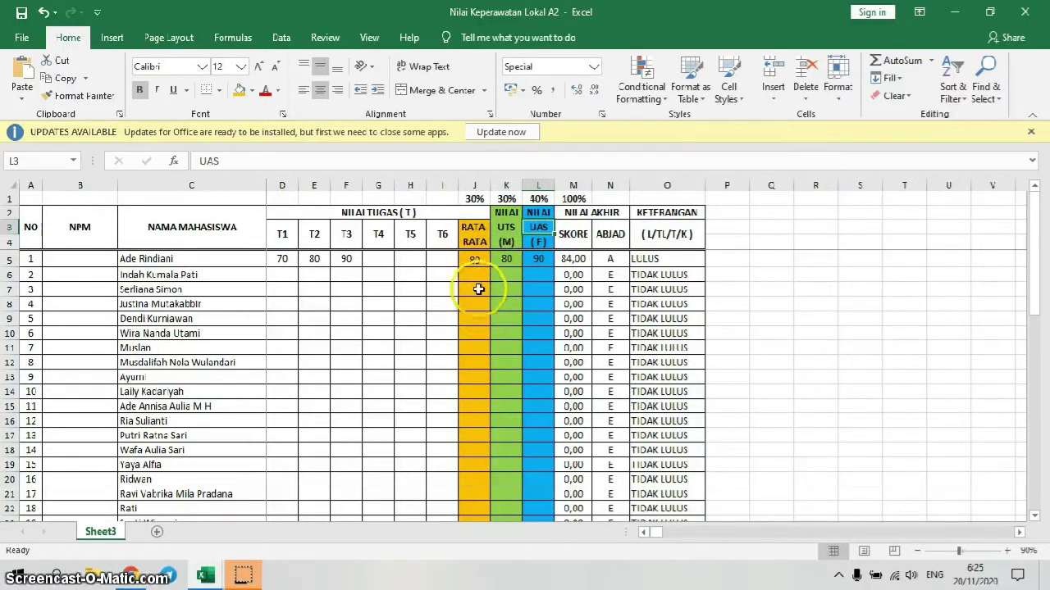
left_click_drag(476, 259, 542, 259)
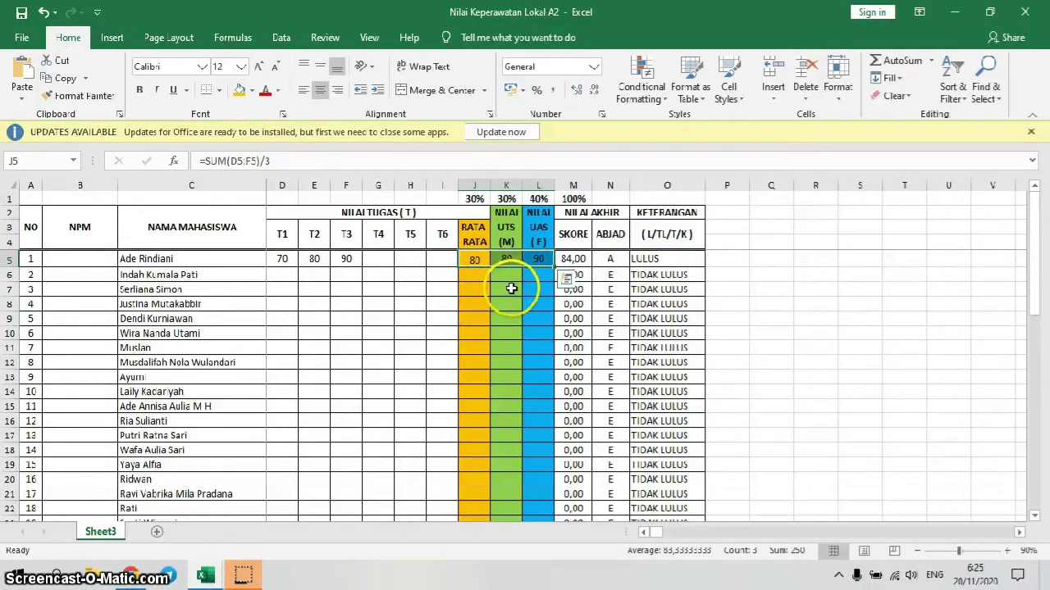
left_click(510, 275)
left_click_drag(478, 262, 541, 261)
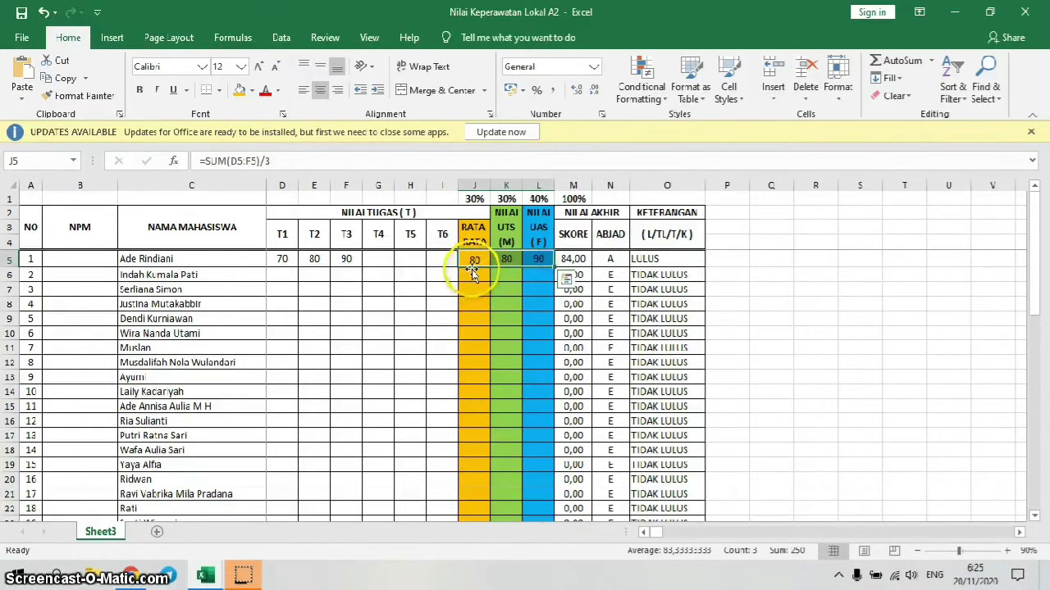
left_click(475, 260)
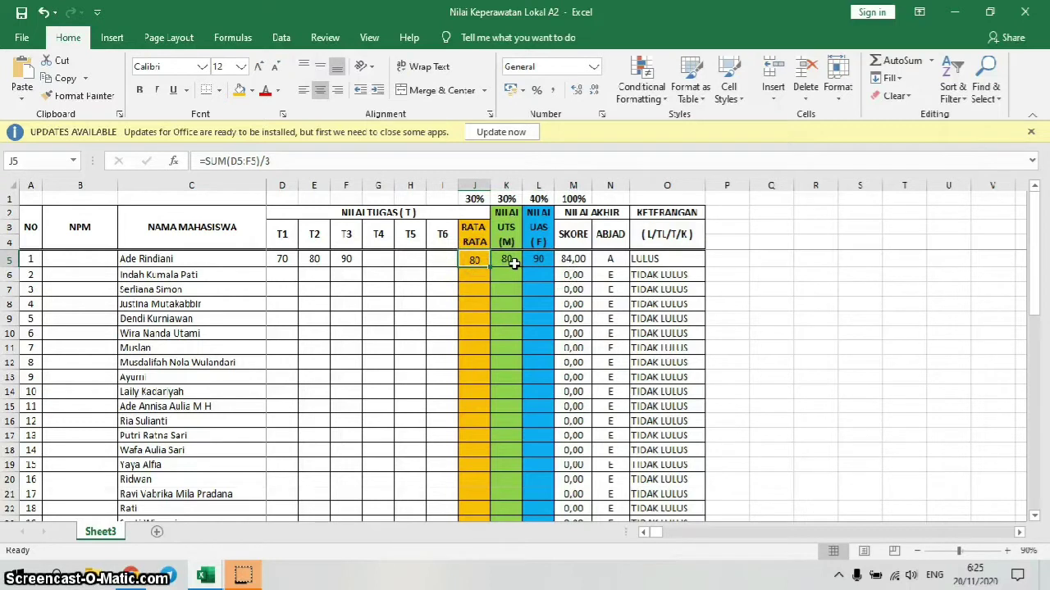
left_click(513, 263)
left_click(542, 263)
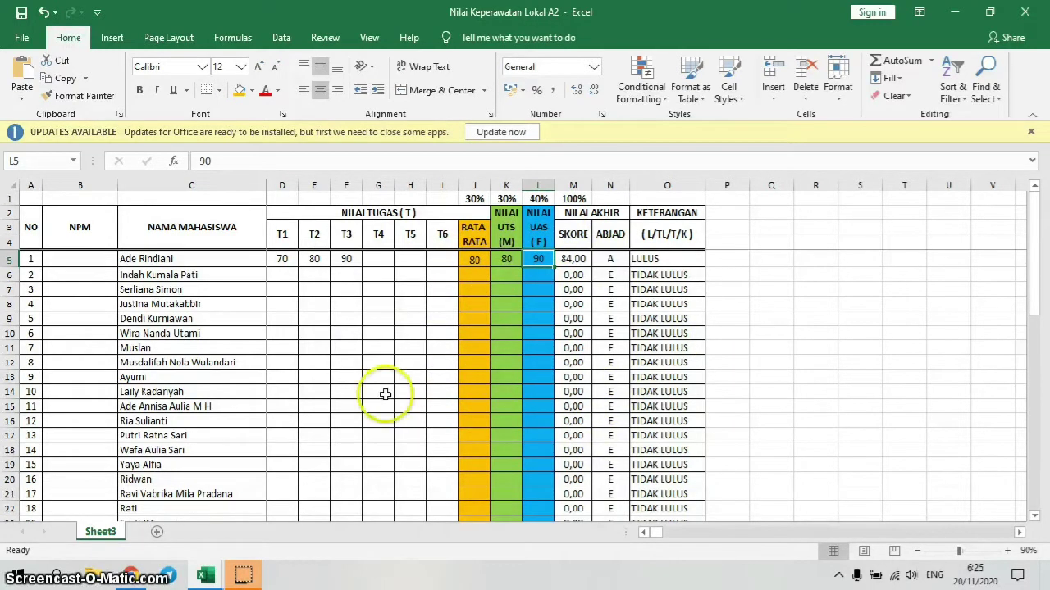
Enter the first student's assignment scores in row 5: 70 for T4, 80 for T5 and 90 for T6.
left_click(378, 259)
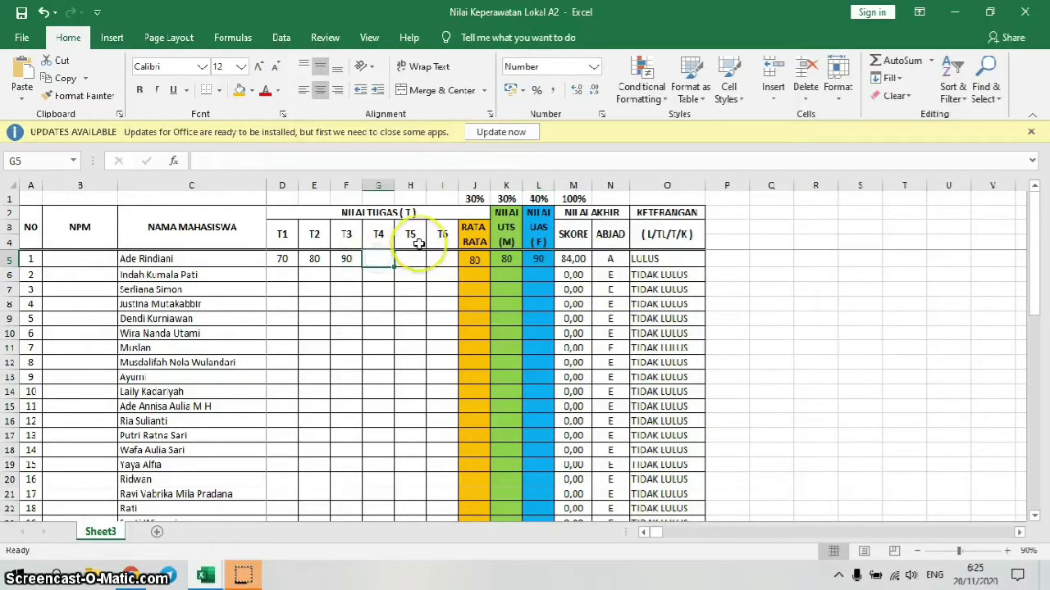
type("70")
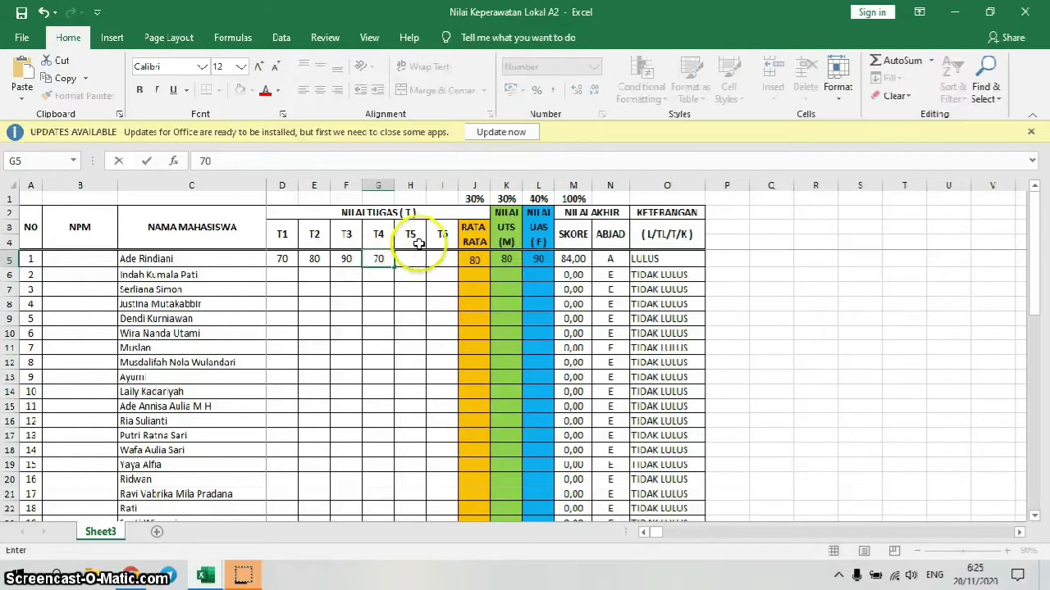
key("Tab")
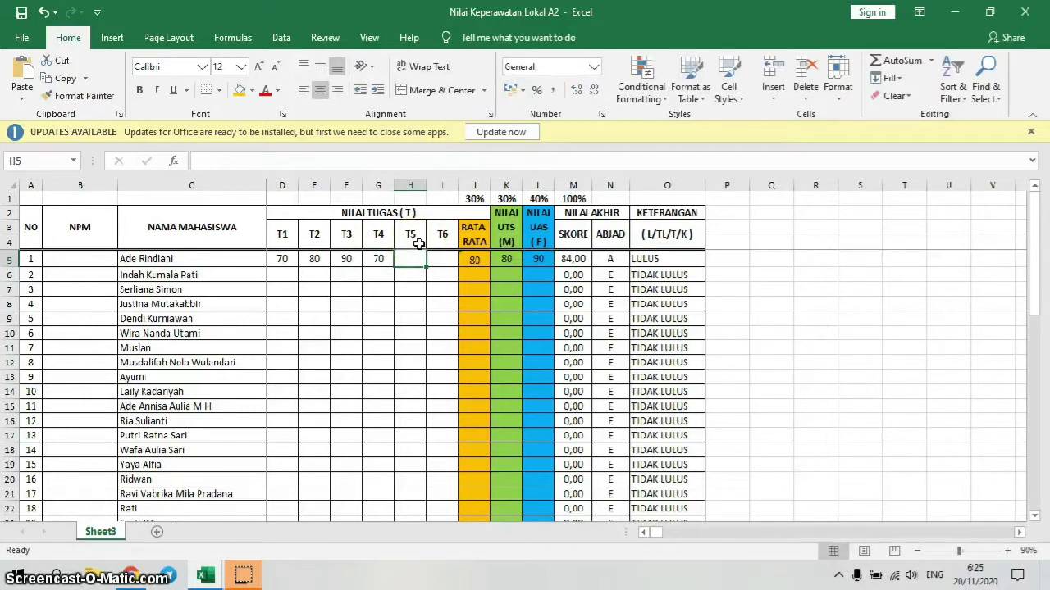
type("80")
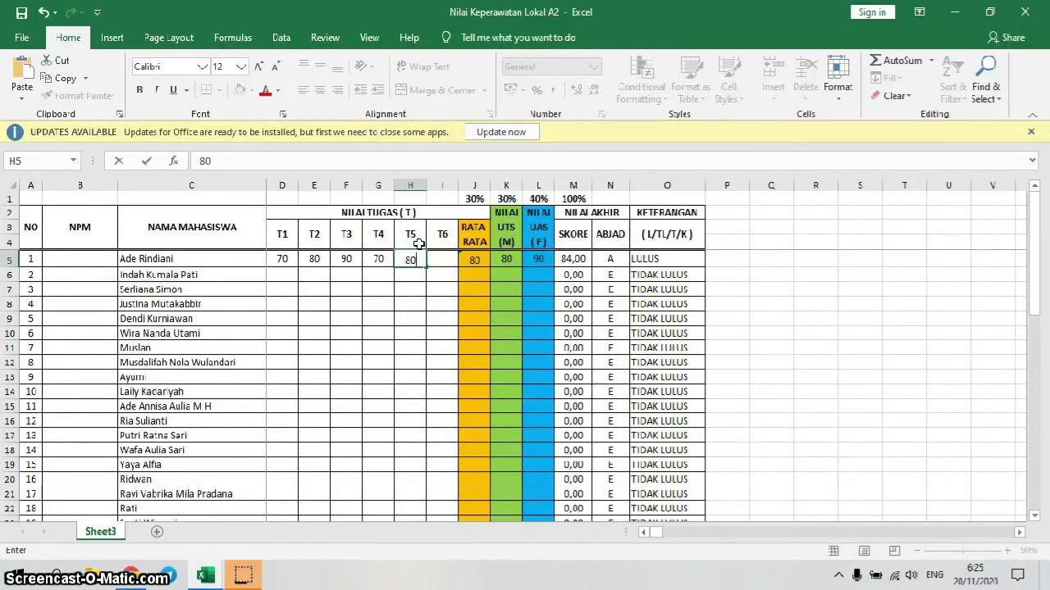
key("Tab")
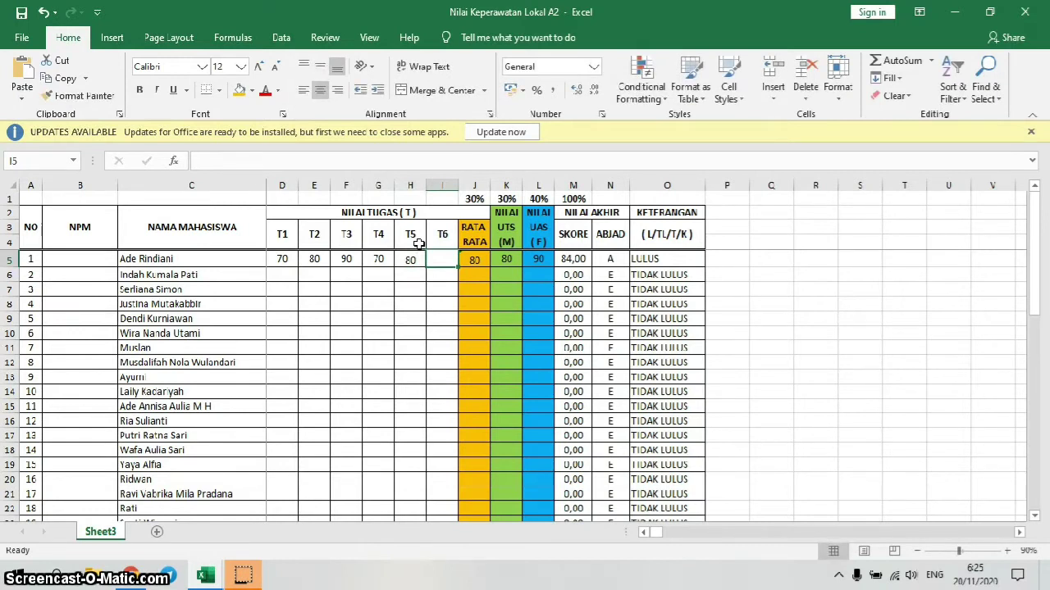
type("9")
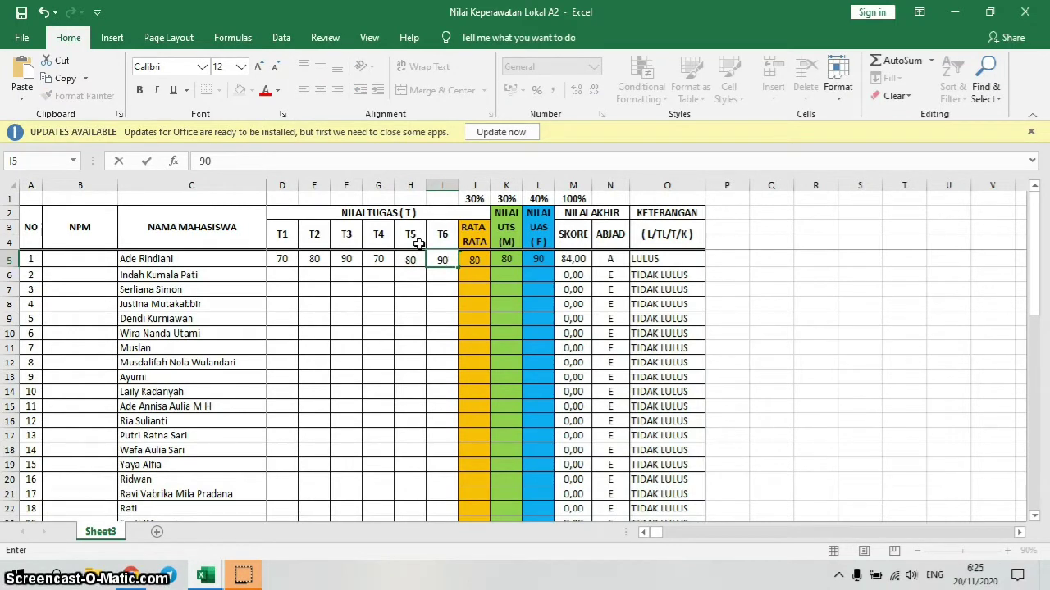
type("0")
key("Tab")
Replace the first student's assignment average formula in J5 with =SUM(D5:I5)/6.
left_click(474, 260)
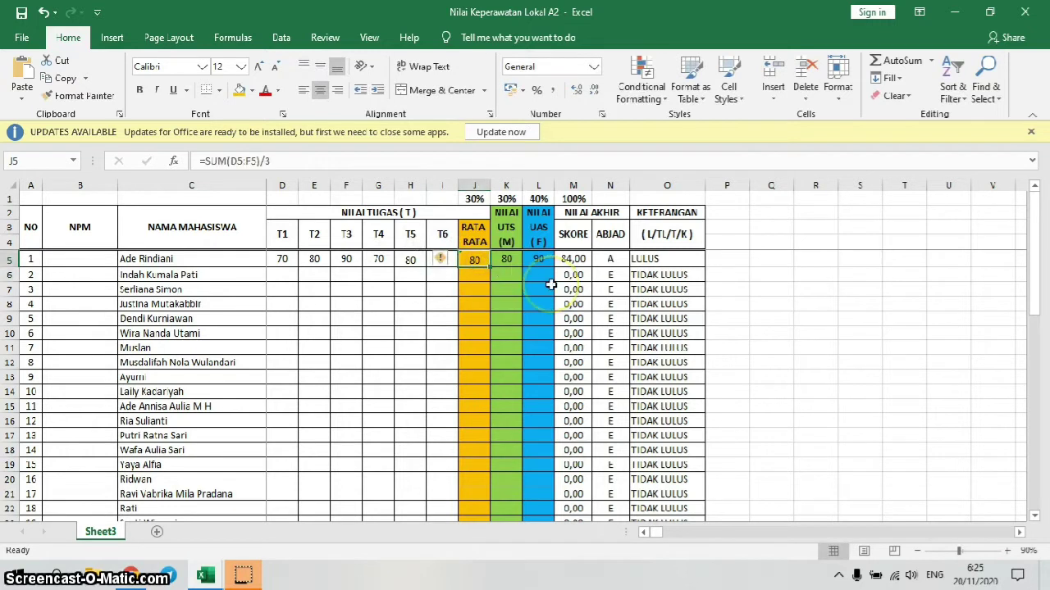
type("=")
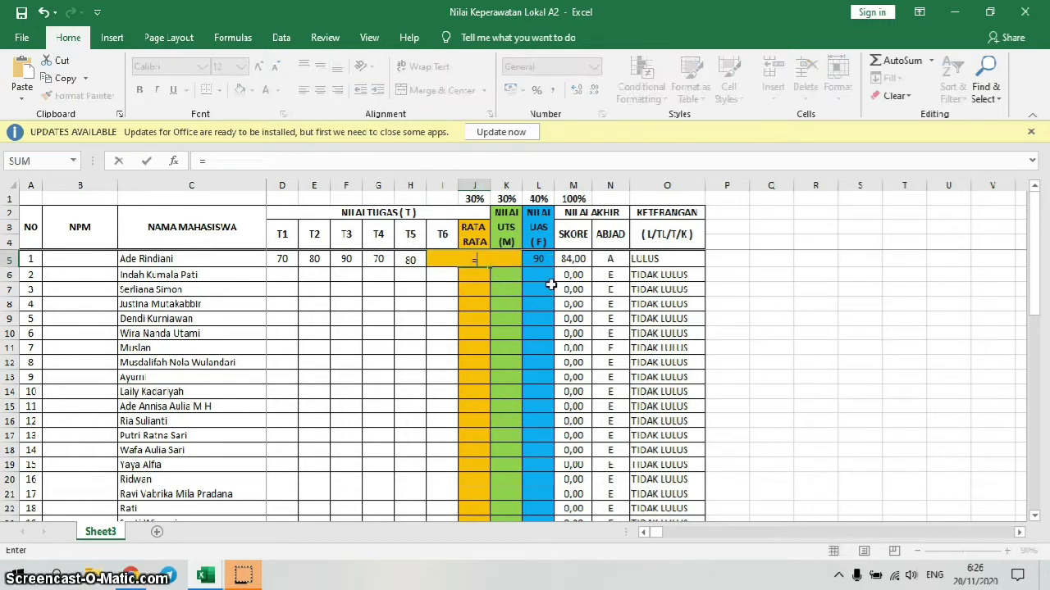
type("SUM(")
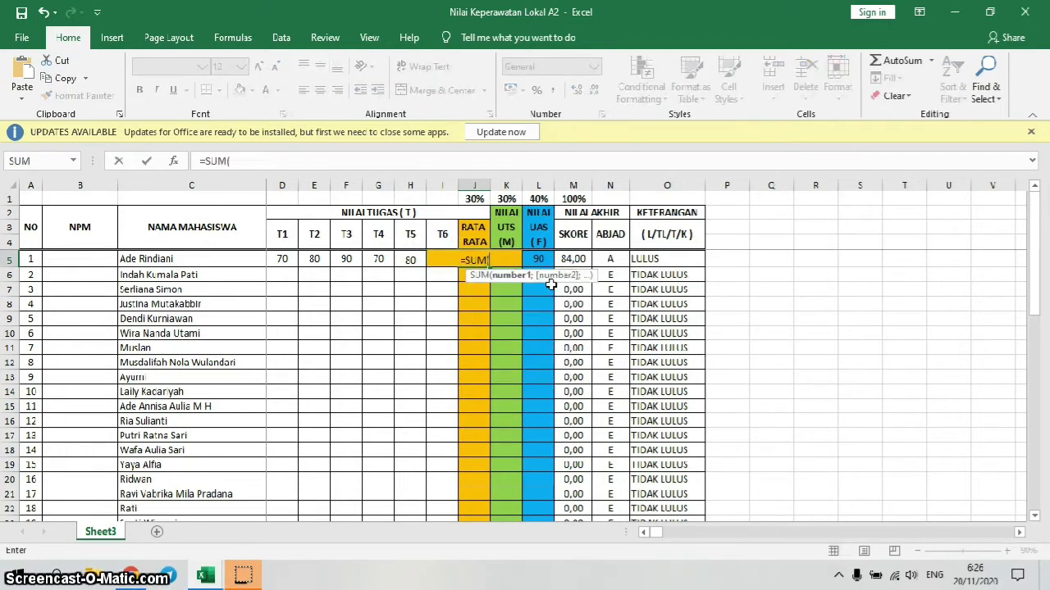
left_click(282, 259)
left_click_drag(299, 269, 459, 258)
left_click(279, 261)
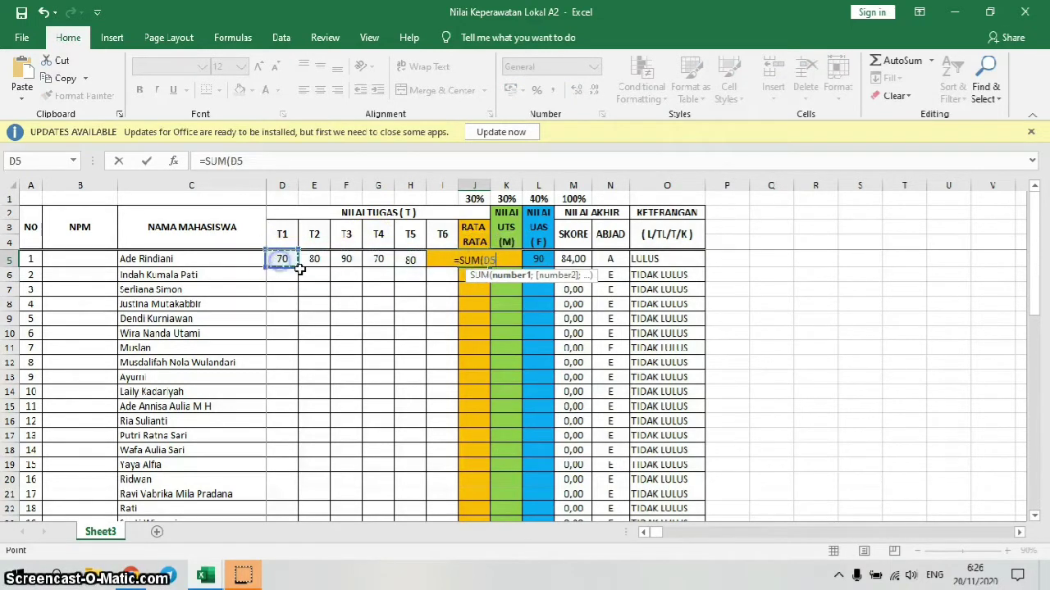
left_click_drag(295, 266, 445, 259)
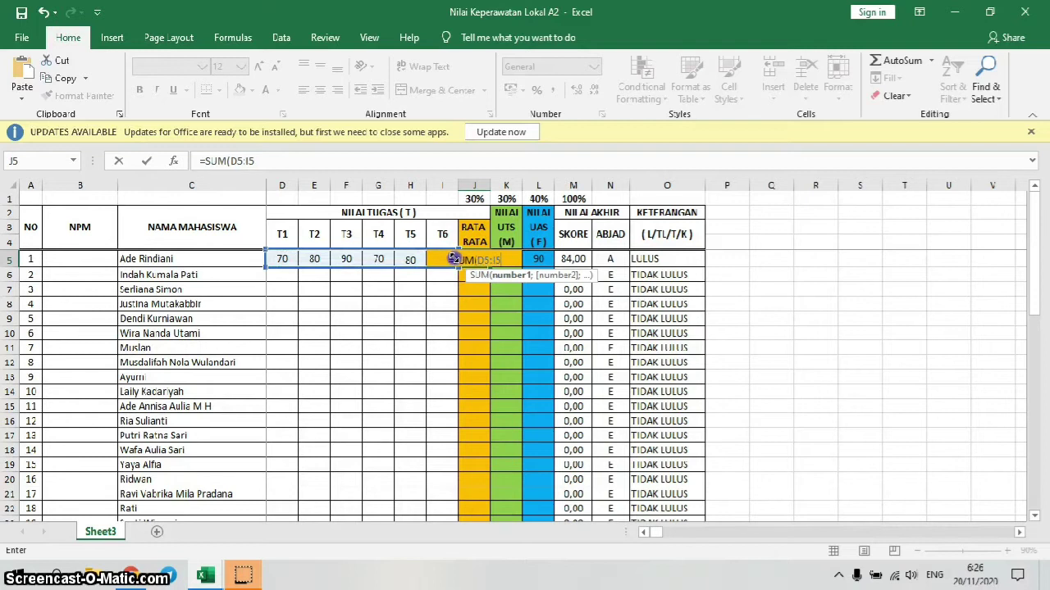
type(")/6")
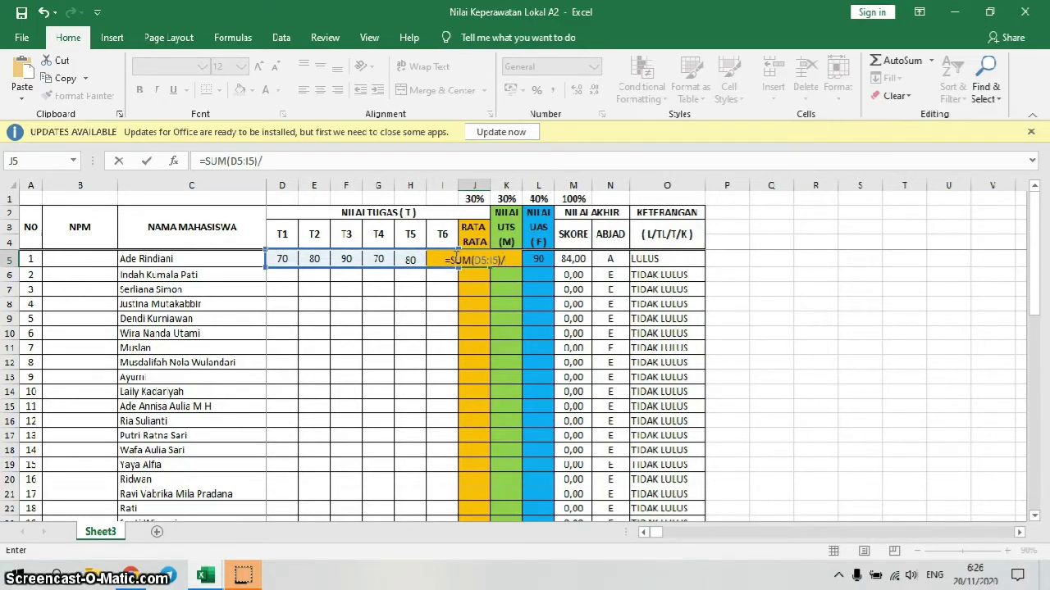
key("Return")
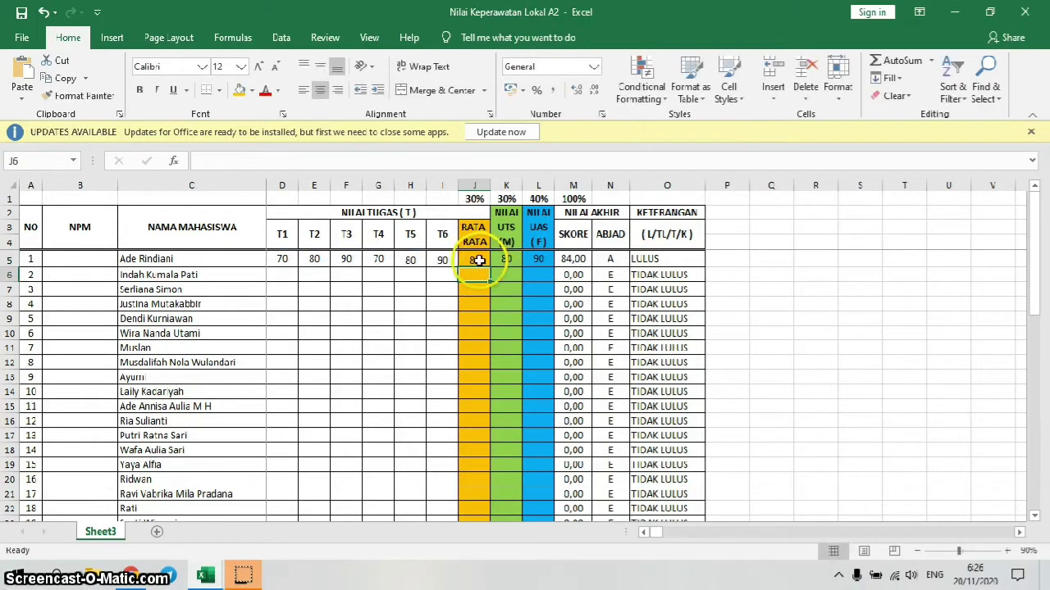
Check the first student's average formula in J5, the UTS and UAS scores, and the letter grade formula in N5.
left_click(478, 262)
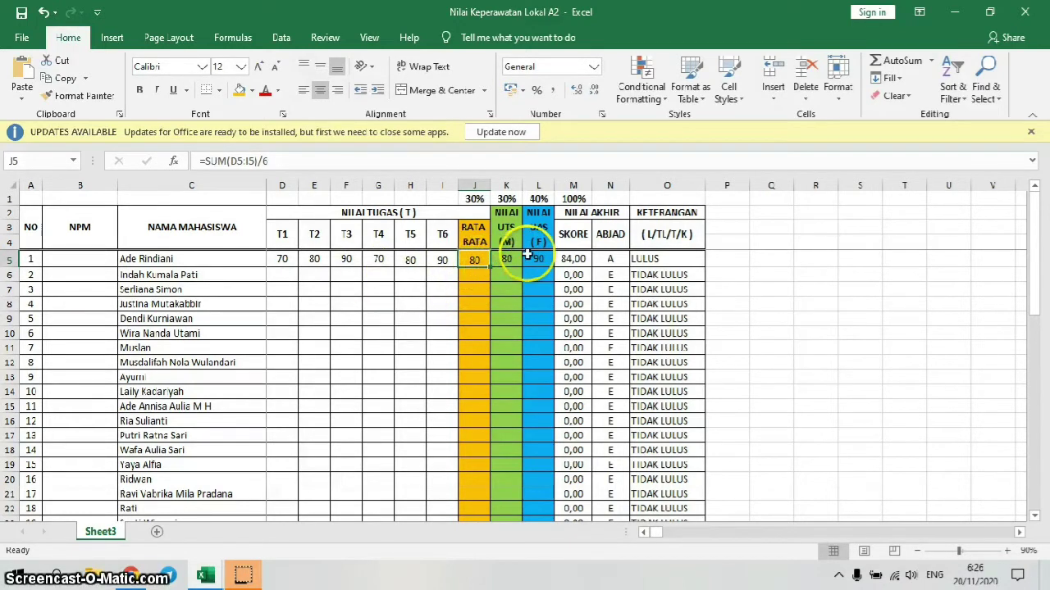
left_click(517, 259)
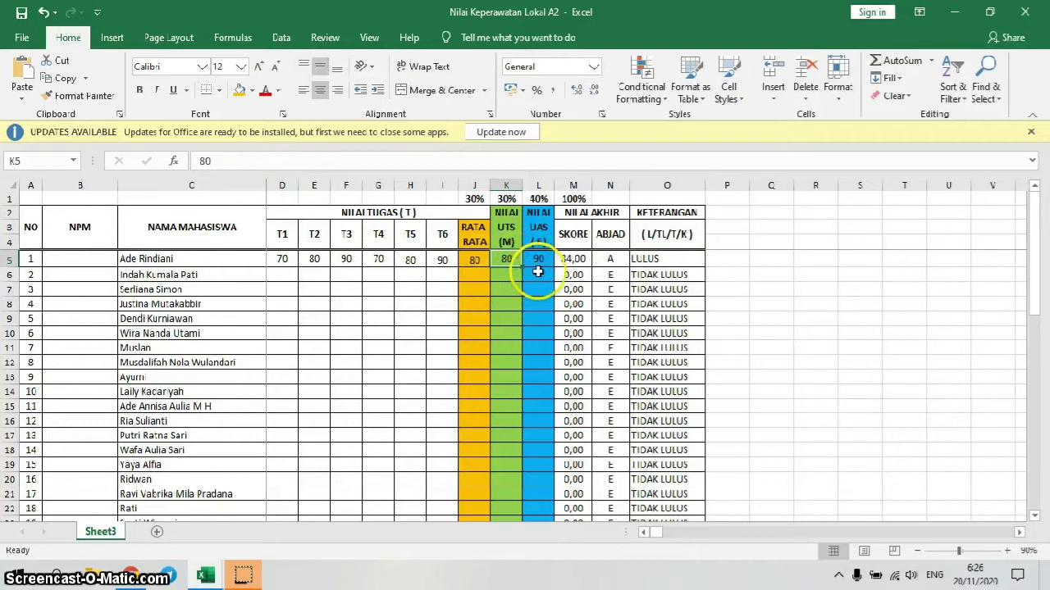
left_click(539, 260)
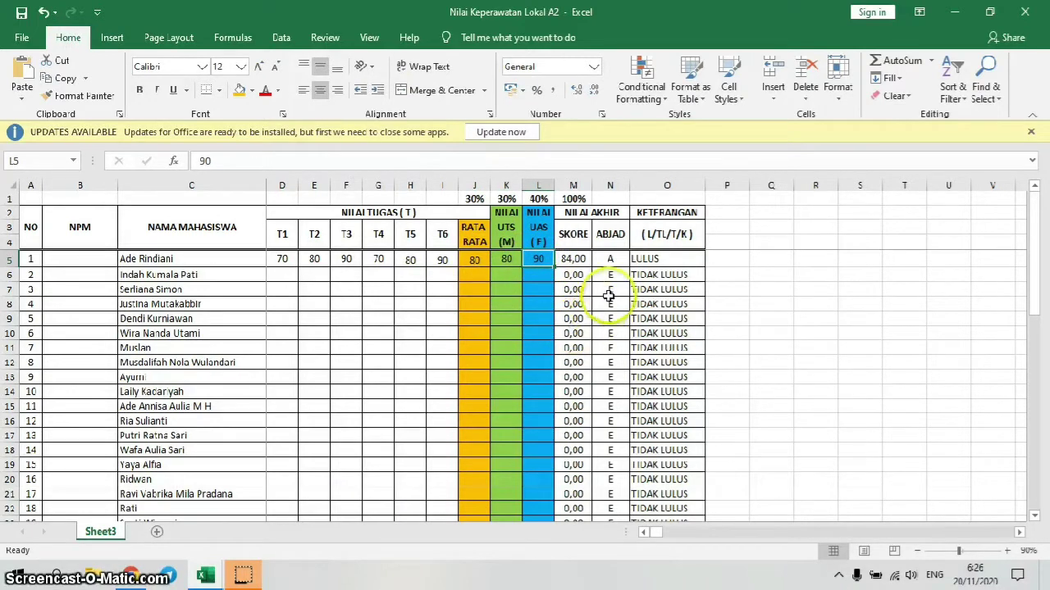
left_click(616, 260)
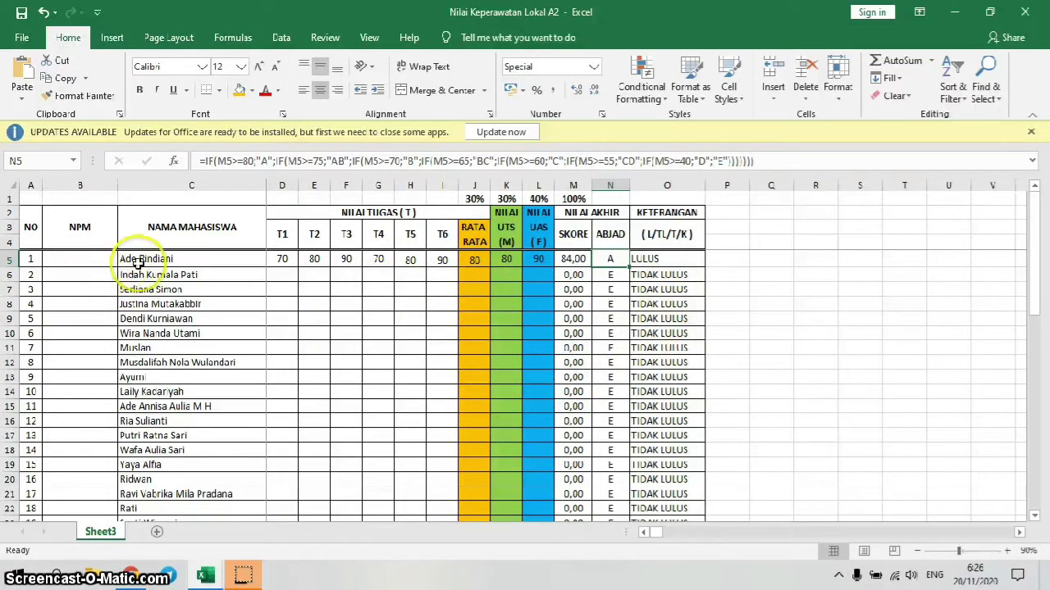
Enter 4X beside the first student's result, in cell P5.
left_click_drag(161, 260, 379, 259)
left_click(410, 260)
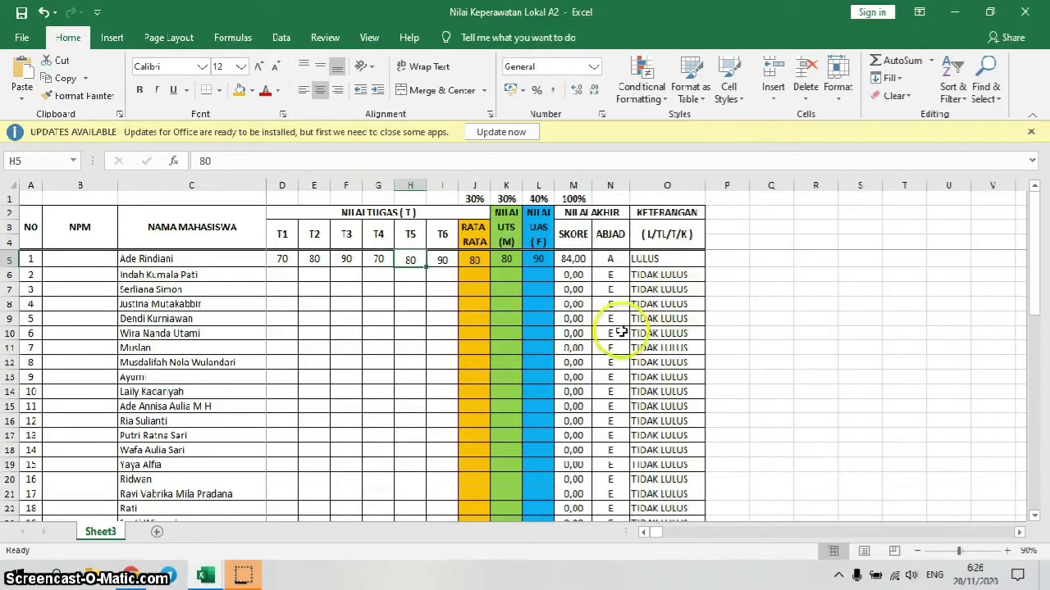
left_click(719, 262)
type("4X")
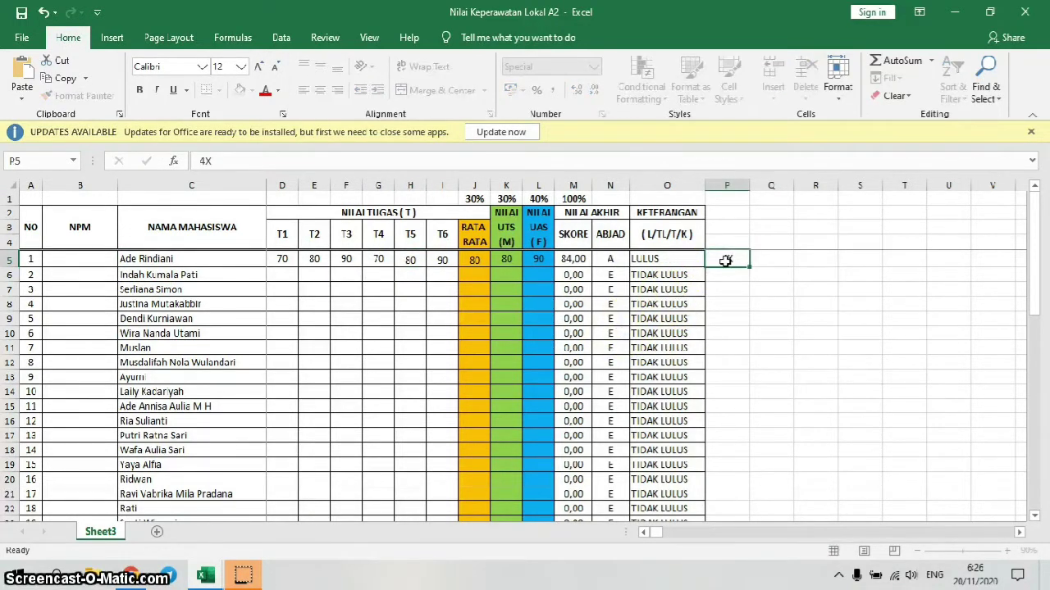
key("Return")
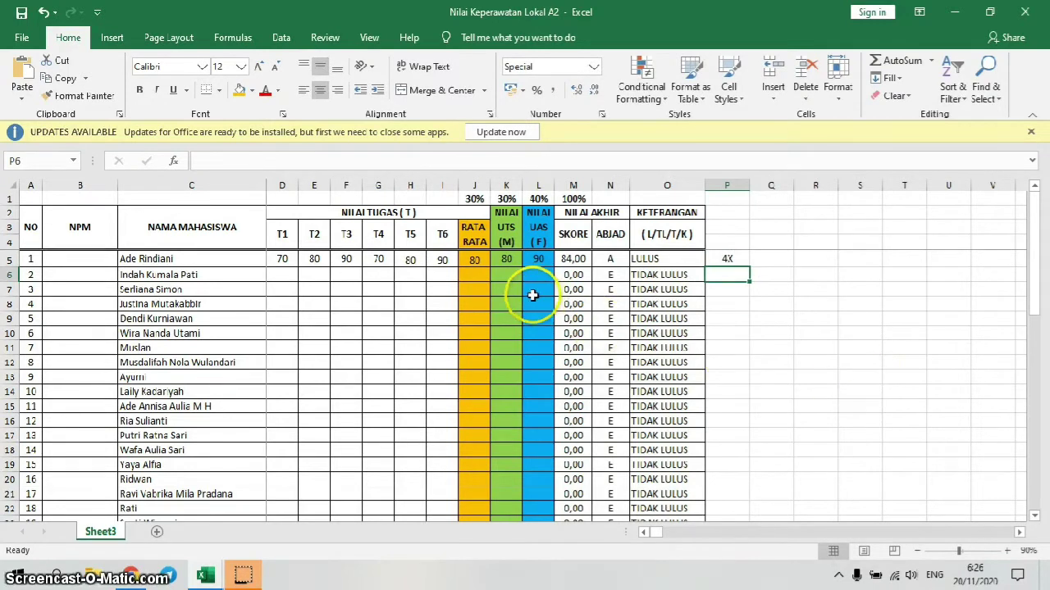
Review the first student's assignment average in J5, UTS score in K5, UAS score in L5 and letter grade in N5.
left_click(475, 262)
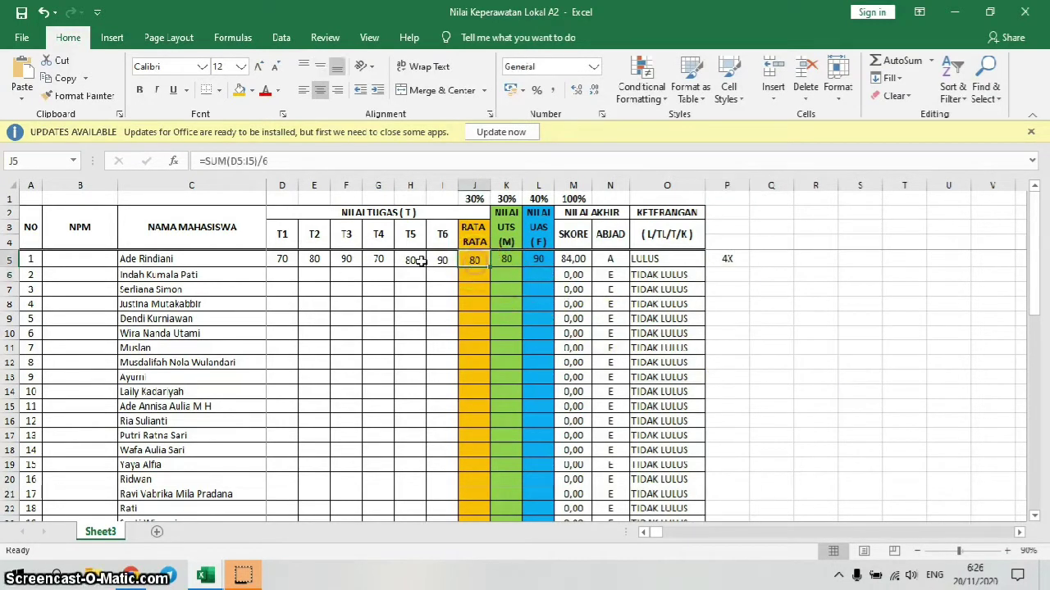
left_click(508, 262)
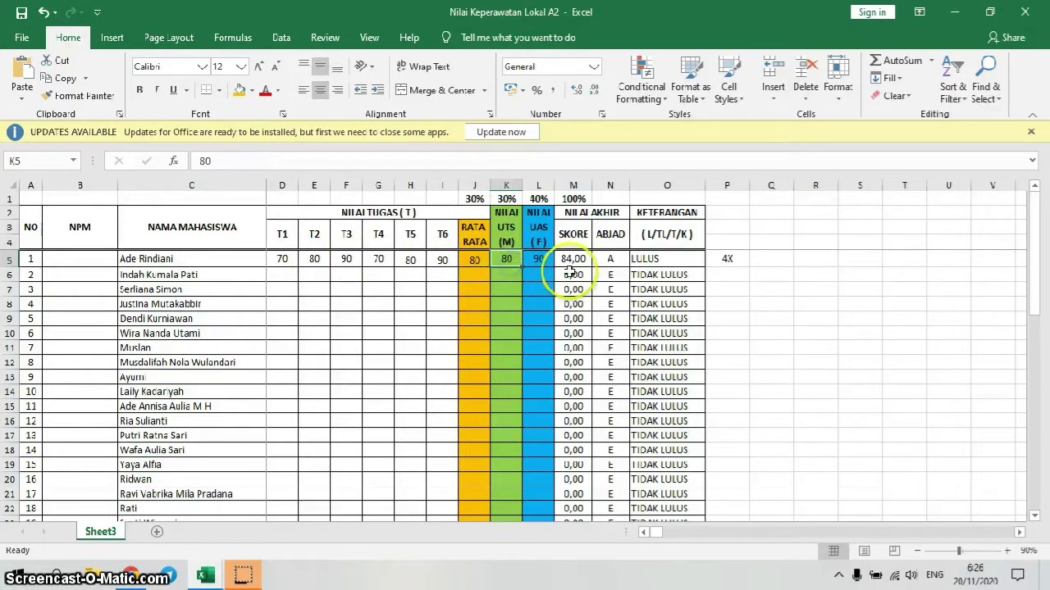
left_click(538, 259)
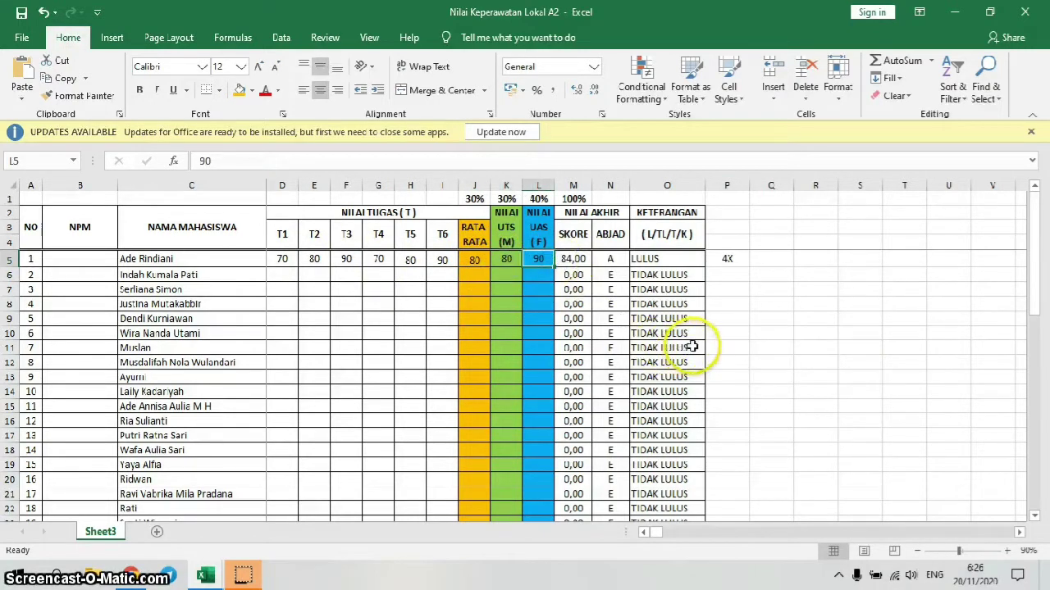
left_click(611, 261)
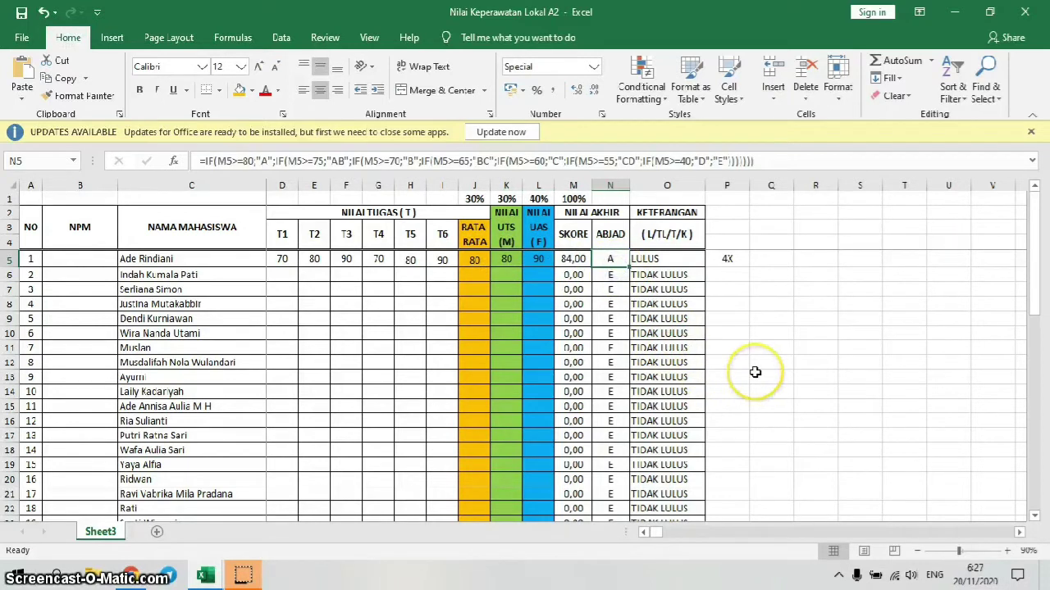
Enter 60 as the second student's T1 score in D6.
left_click(282, 276)
left_click(742, 285)
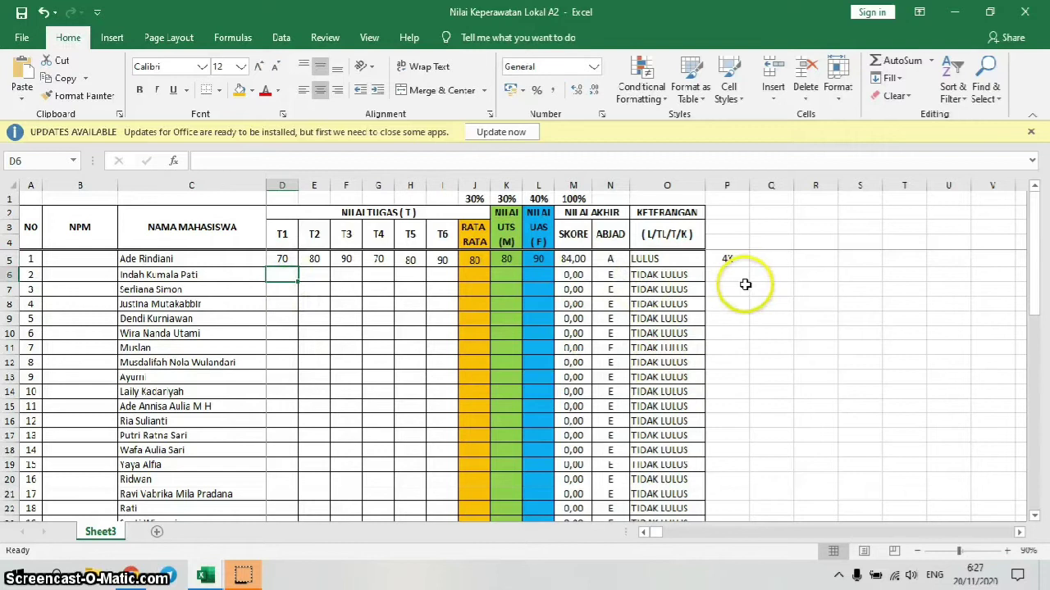
type("80")
key("Return")
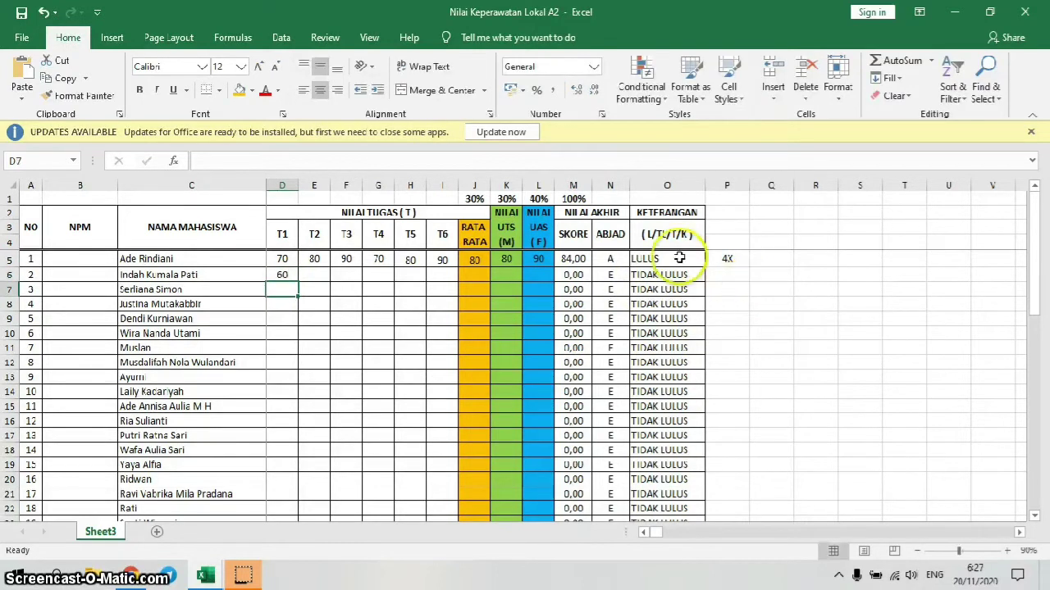
left_click(293, 277)
left_click_drag(297, 280, 478, 279)
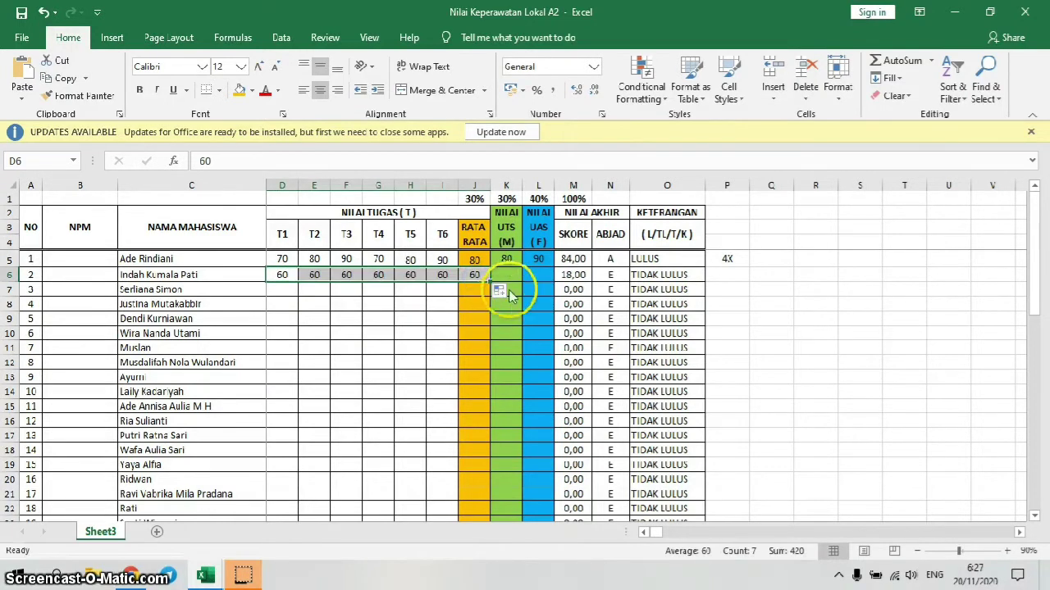
key("ctrl+z")
Enter the second student's scores in row 6: 60 for the assignment average, 60 for UTS and 70 for UAS.
left_click(480, 278)
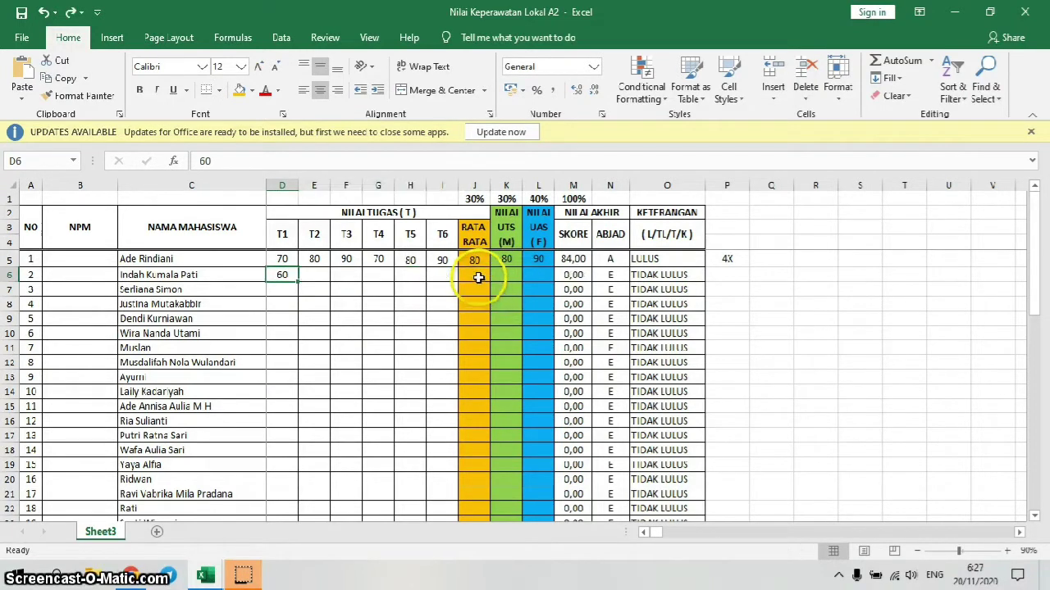
type("60")
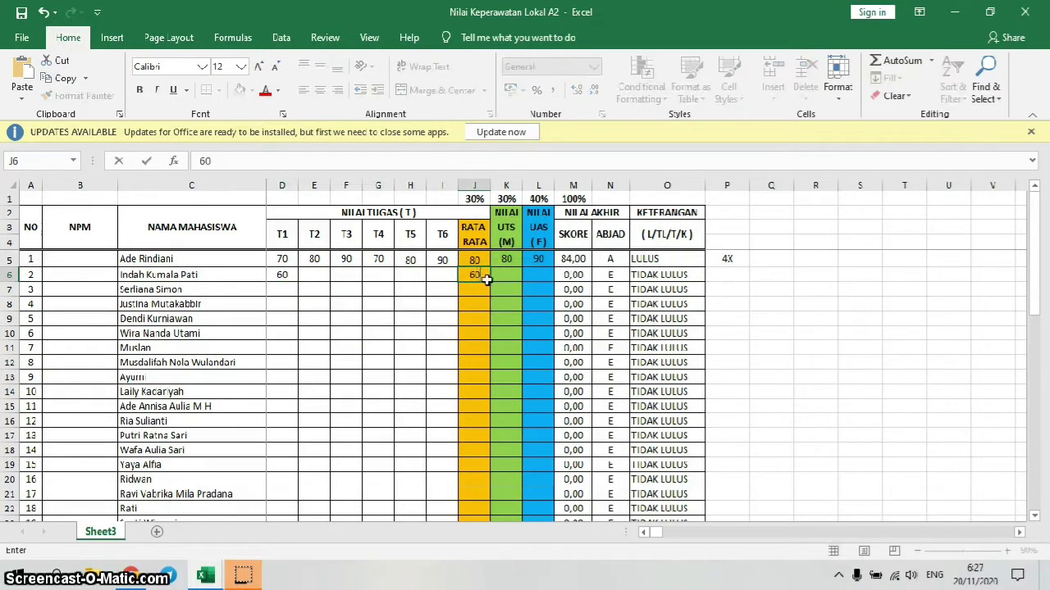
key("Tab")
type("60")
key("Tab")
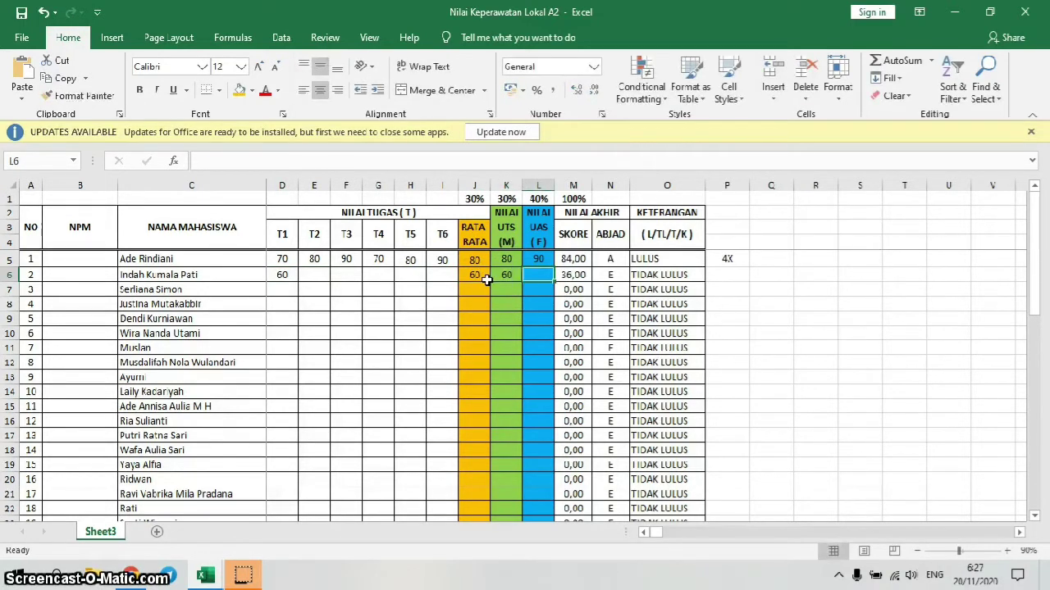
type("70")
key("Down")
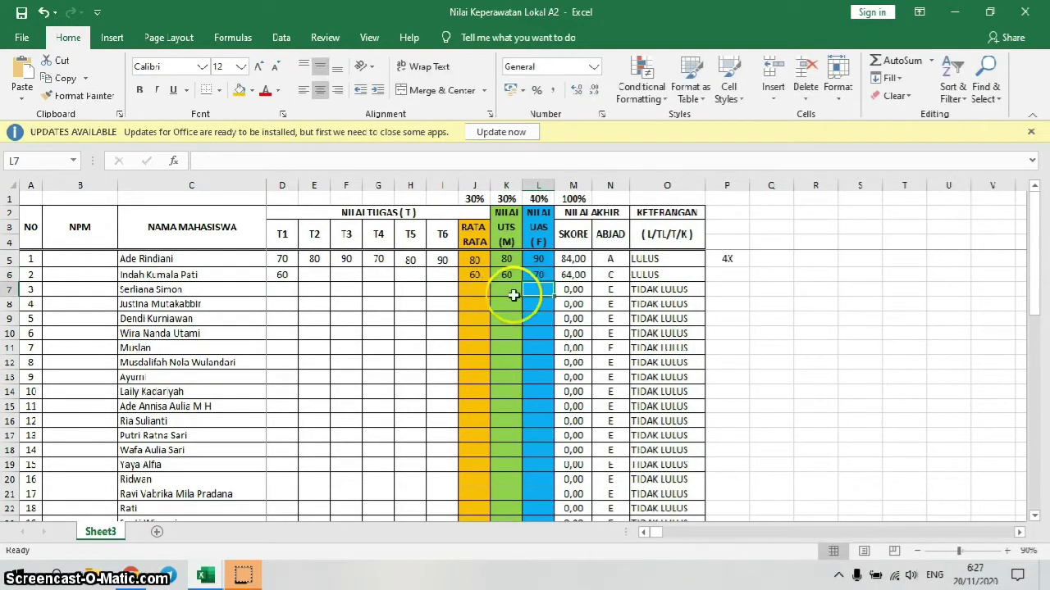
Enter 0X beside the second student's result, in cell P6.
left_click(736, 277)
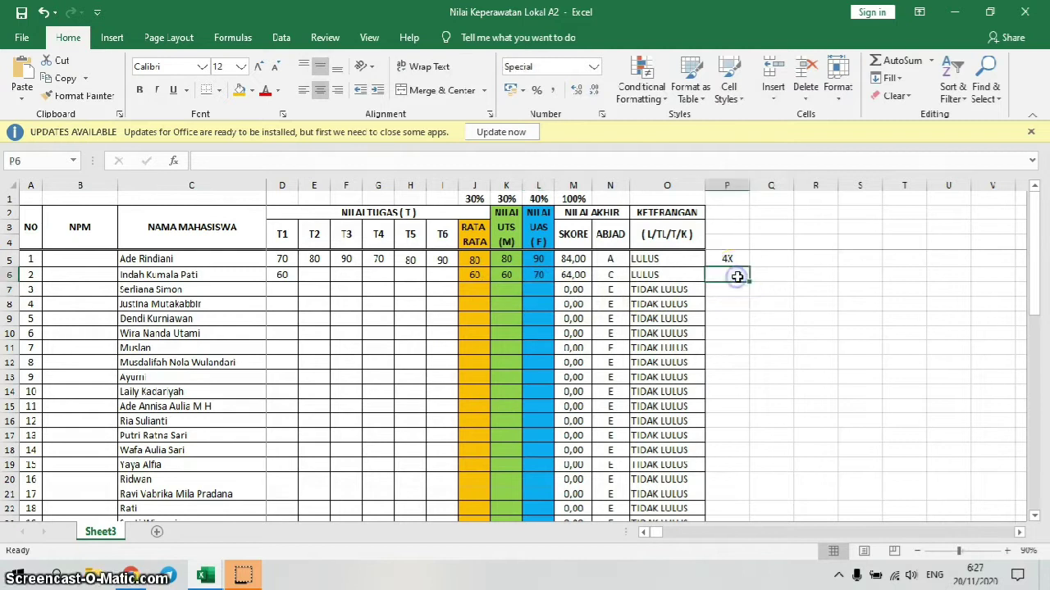
type("0")
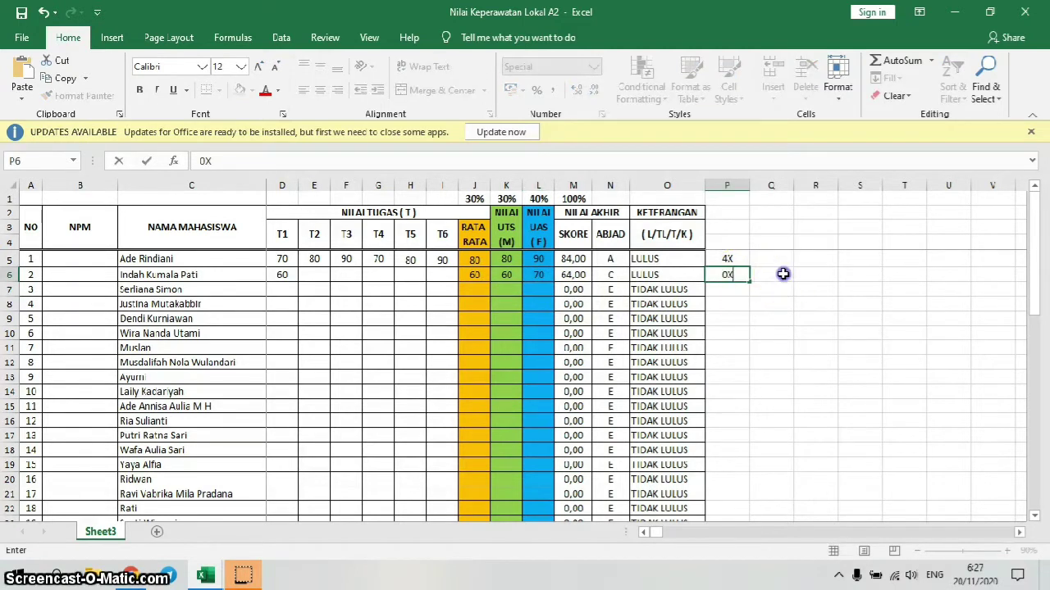
type("X")
left_click(783, 274)
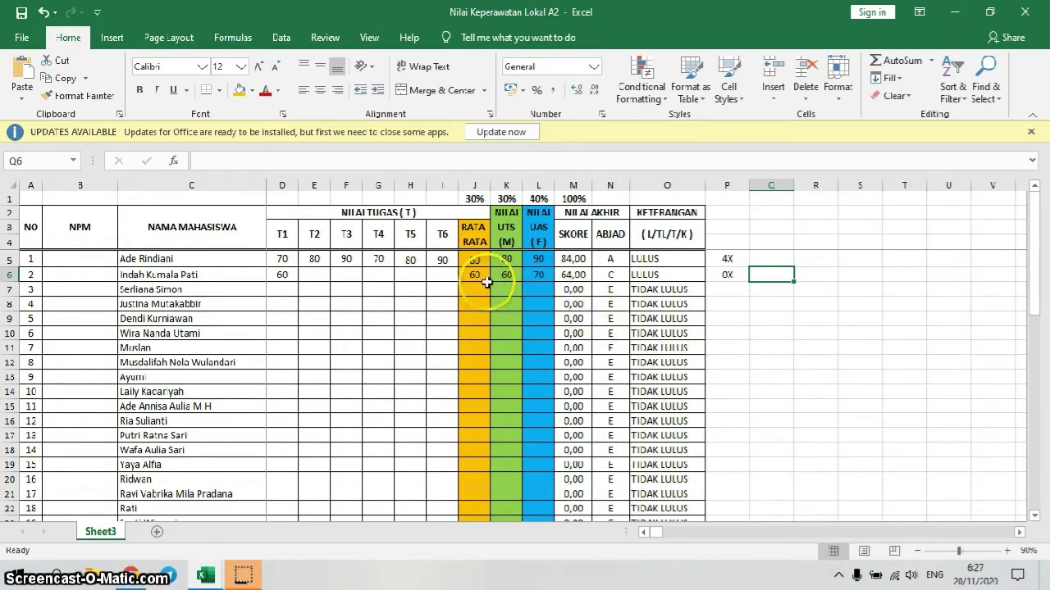
Compare the two students' scores in J6:L6 and J5:L5, their letter grades in N6 and N5, and the entry in P5.
left_click_drag(474, 280, 532, 279)
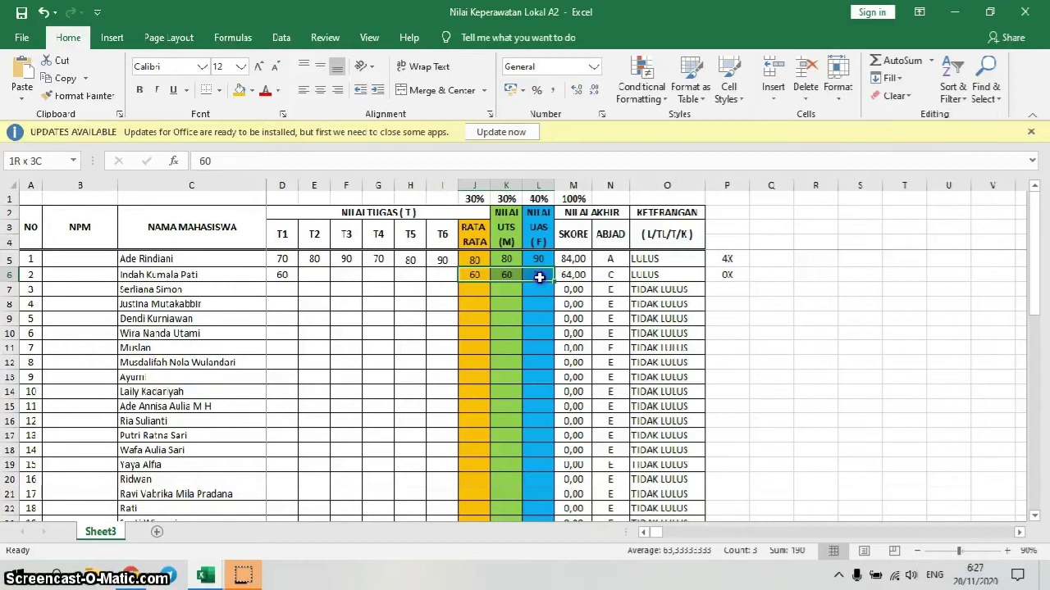
left_click(622, 277)
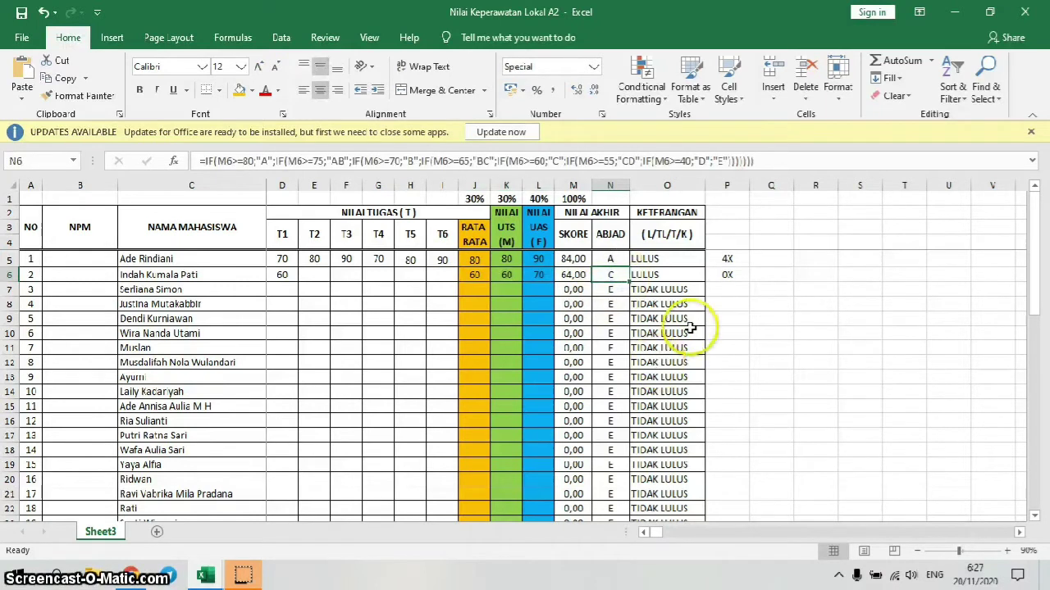
left_click(733, 260)
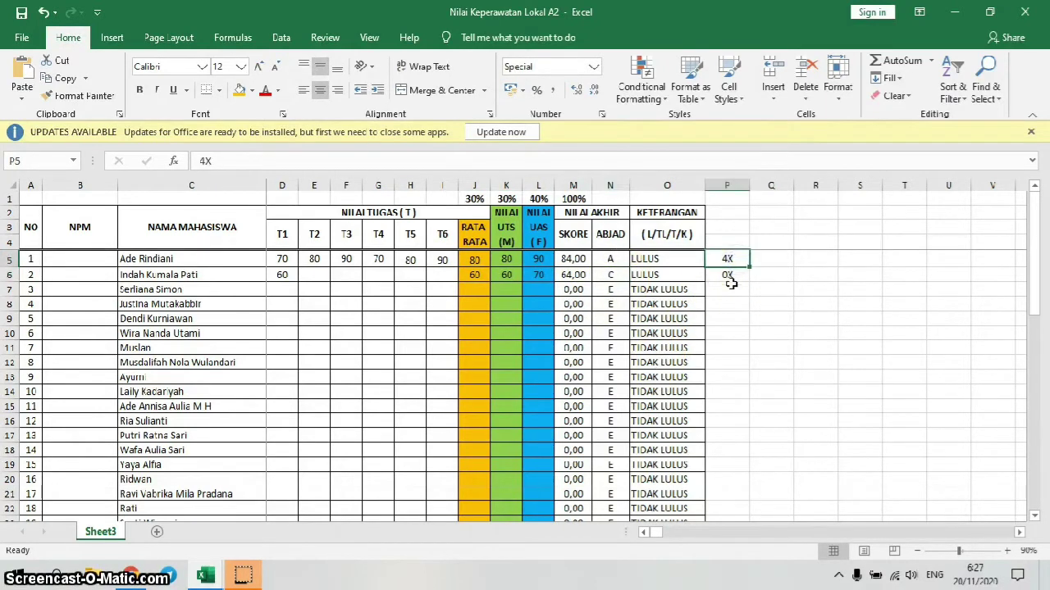
left_click(466, 261)
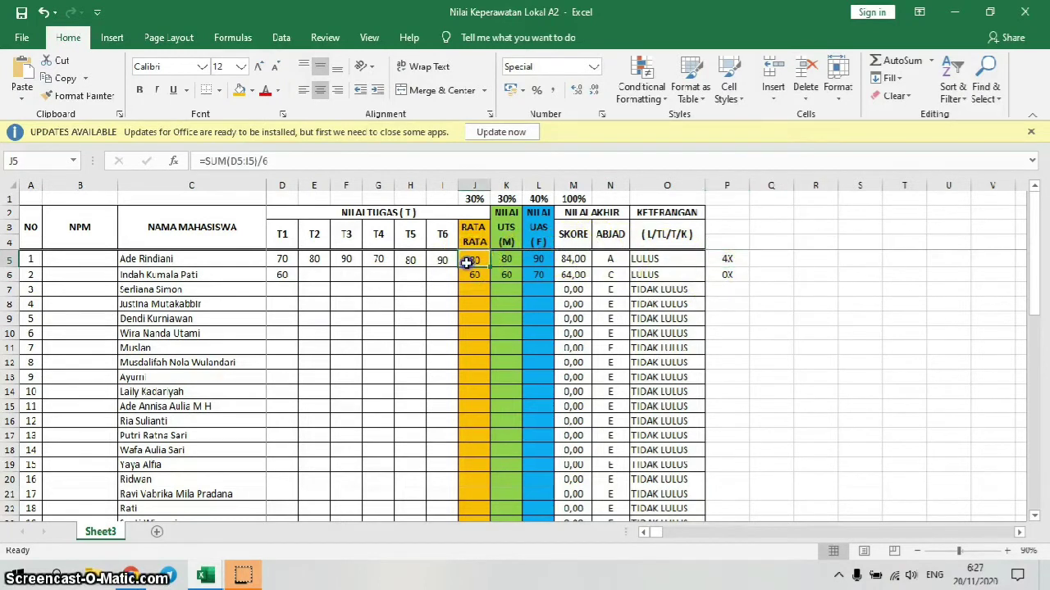
left_click_drag(466, 261, 543, 263)
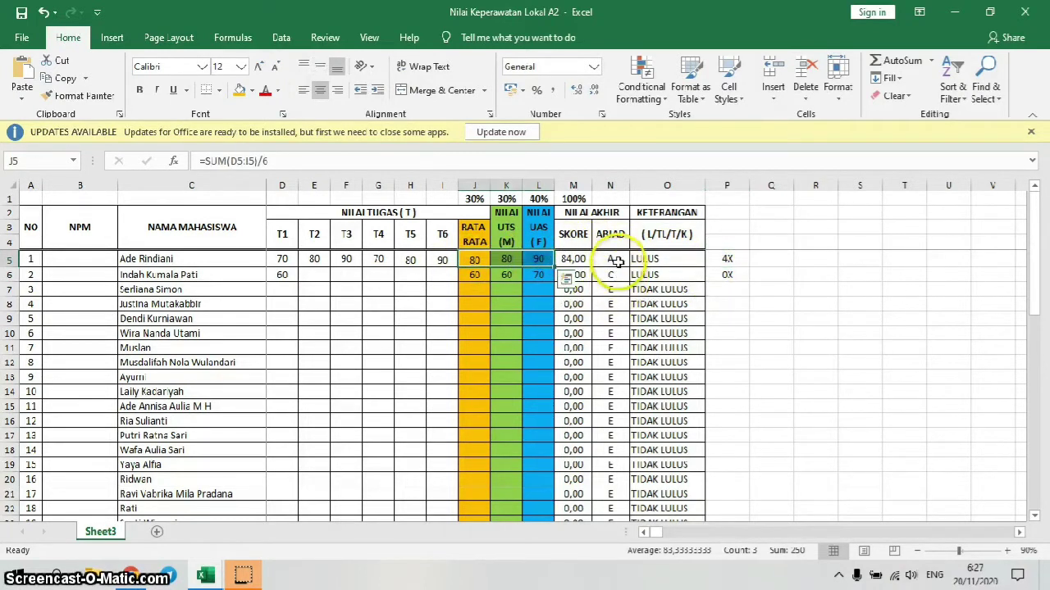
left_click(609, 259)
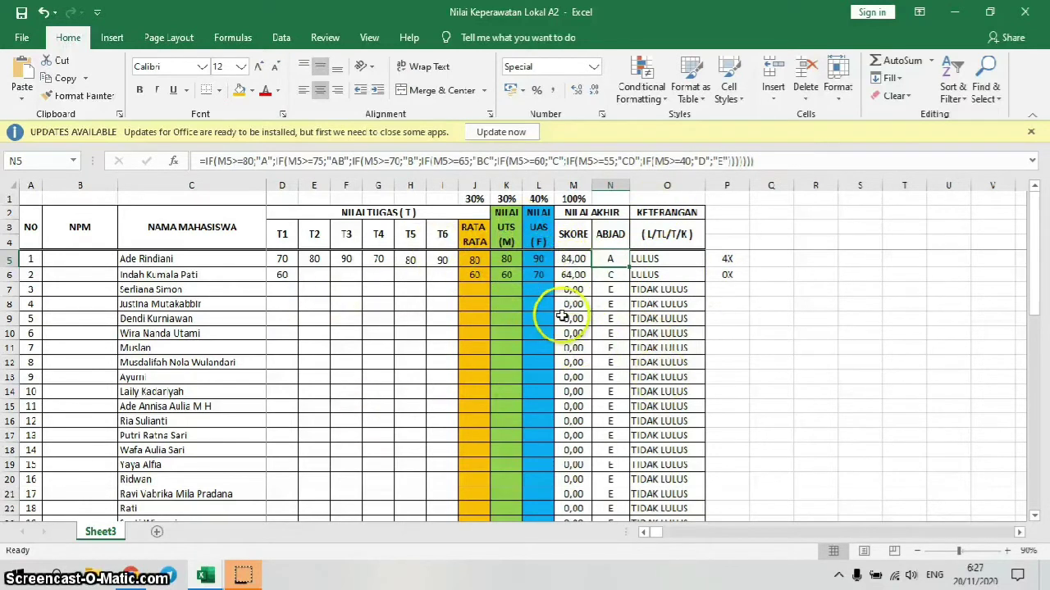
Switch to the Nilai Hukum Administrasi Negara Lokal A1 workbook and examine the headings of score columns 1 to 4 and NILAI AKHIR.
mouse_move(207, 579)
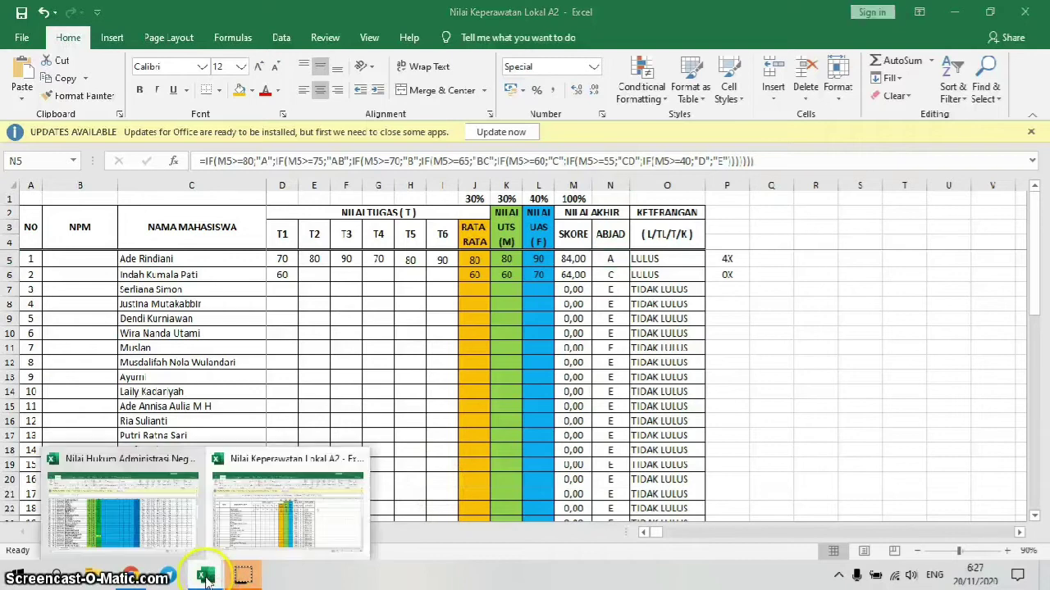
left_click(131, 521)
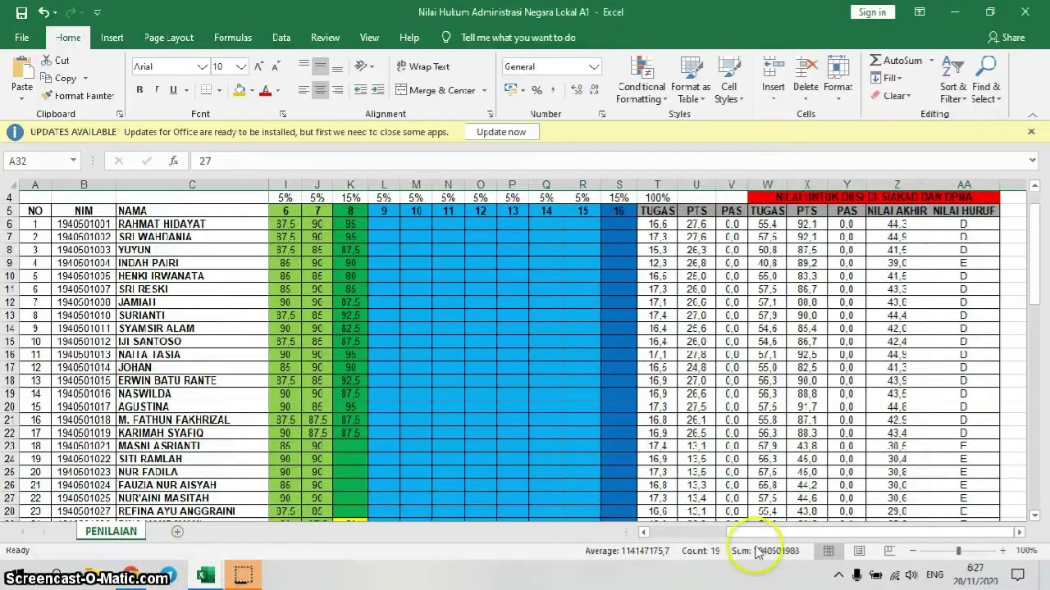
left_click_drag(783, 531, 603, 533)
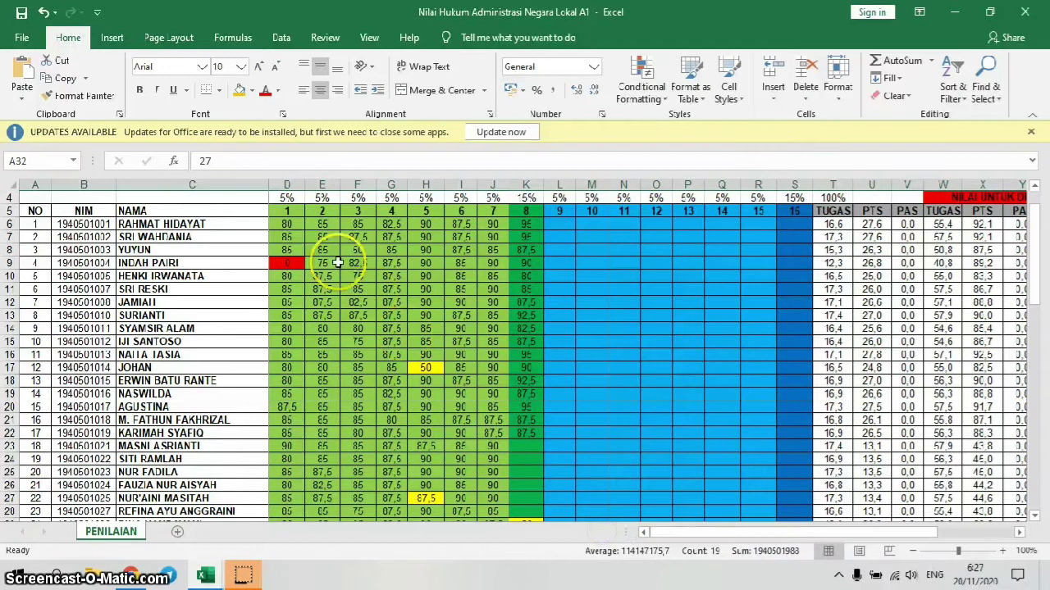
left_click(286, 211)
left_click(321, 210)
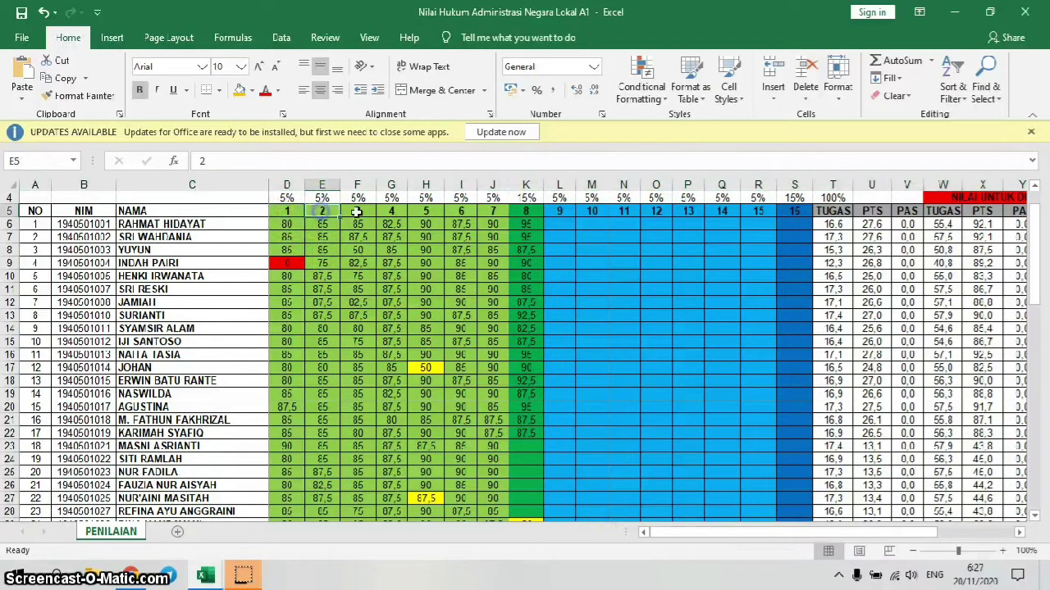
left_click(358, 212)
left_click(392, 211)
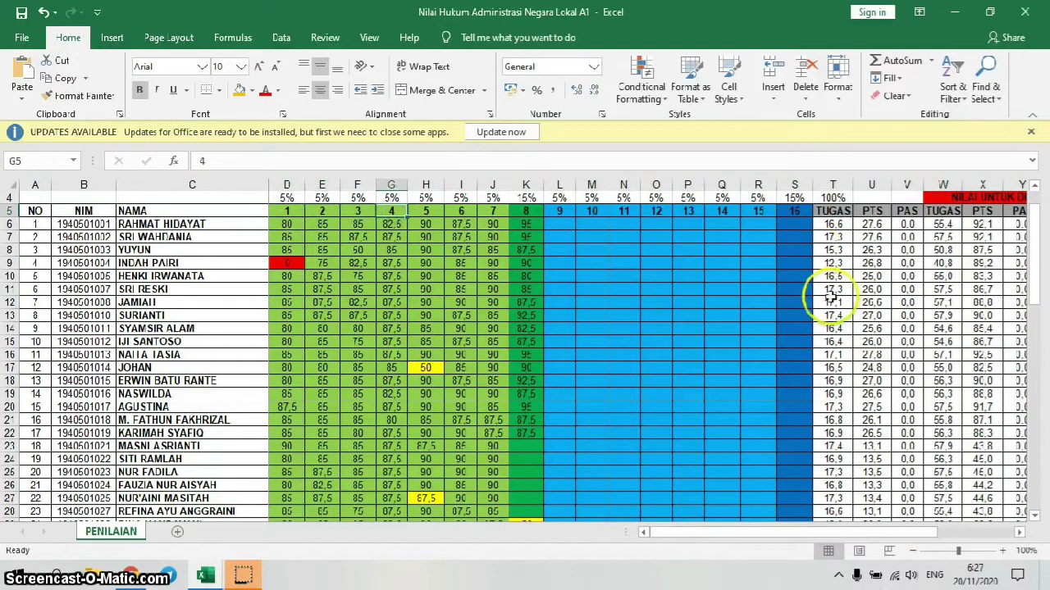
left_click_drag(876, 532, 1012, 533)
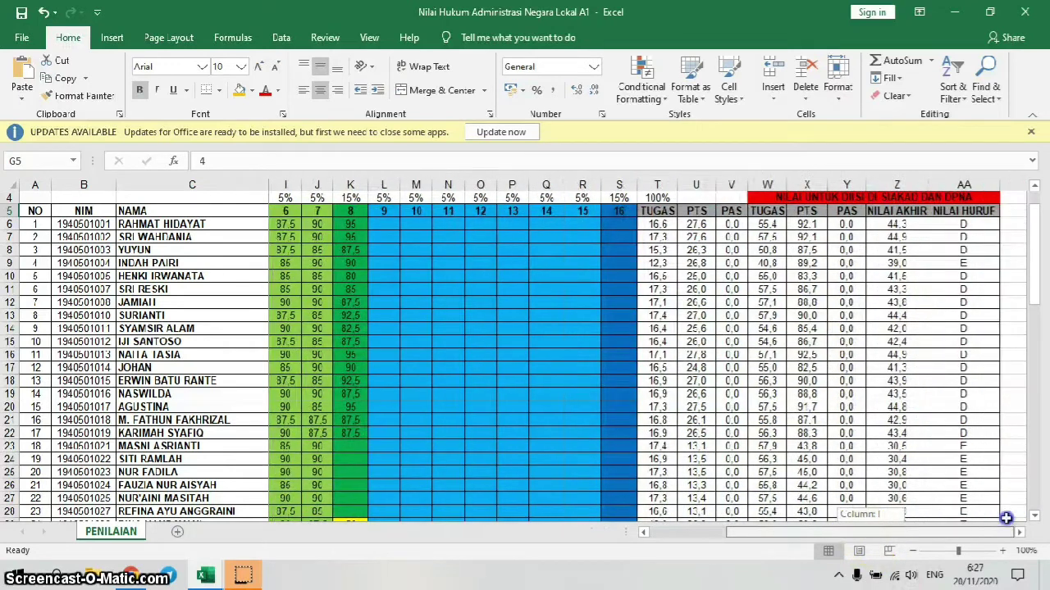
left_click(902, 211)
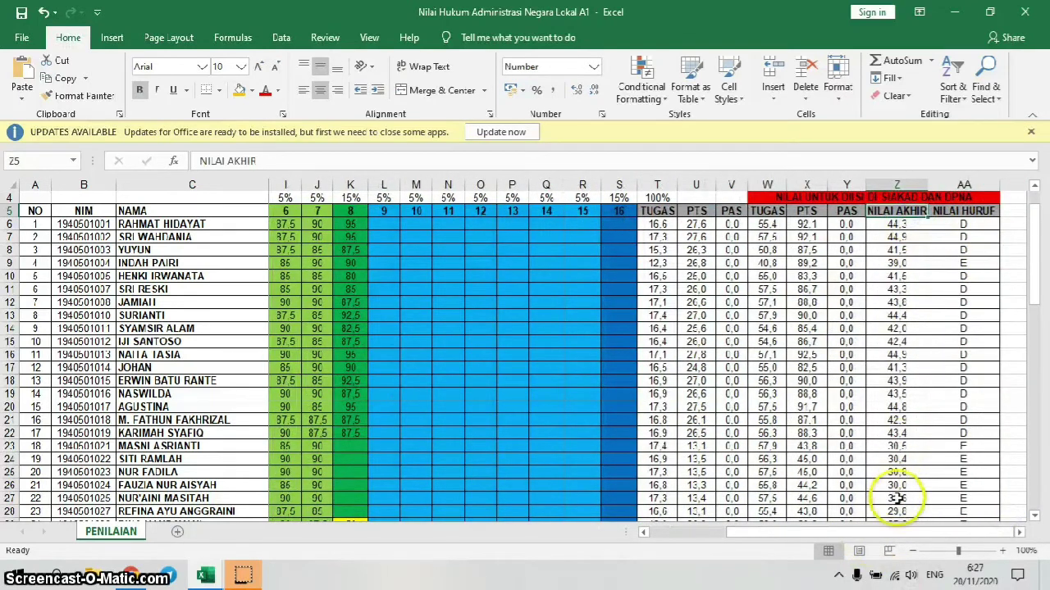
Examine the first student's scores across D6:S6, the weight for meeting 1 in D4 and the meeting 7 heading in J5.
left_click_drag(875, 534, 802, 533)
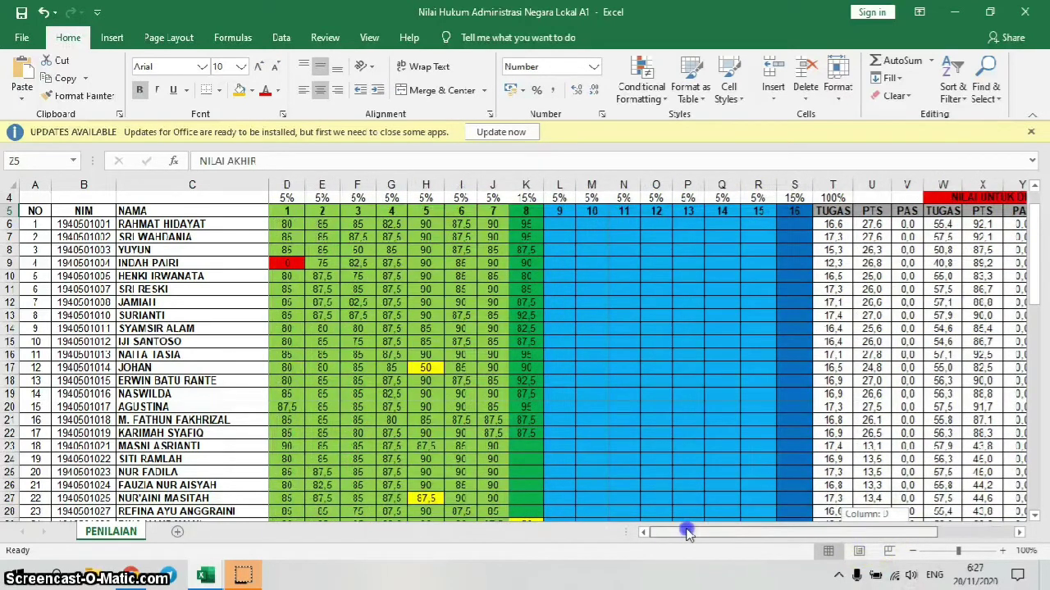
left_click(289, 224)
left_click_drag(326, 227, 811, 227)
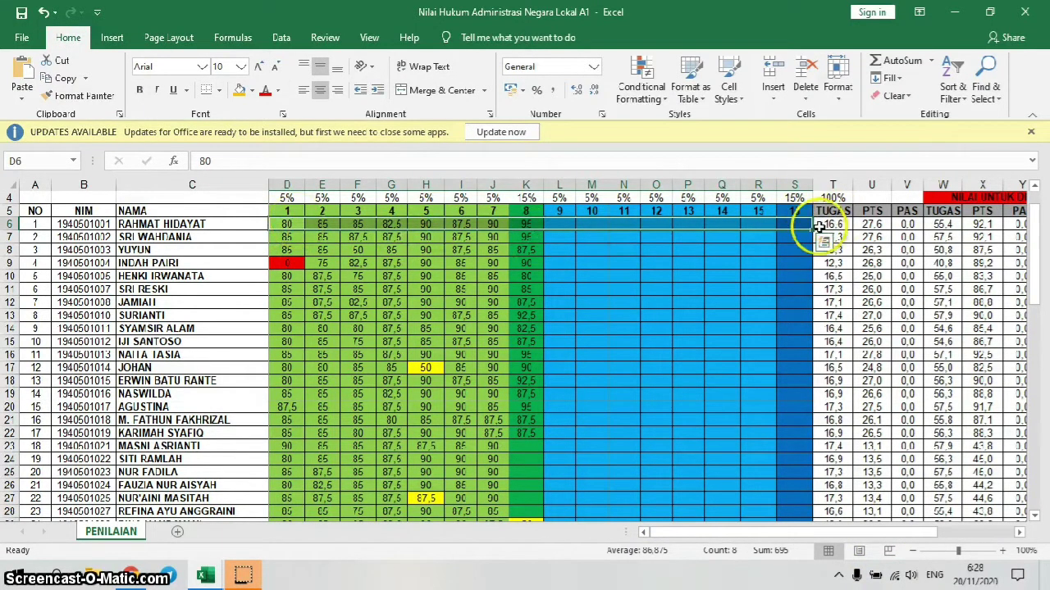
left_click(795, 240)
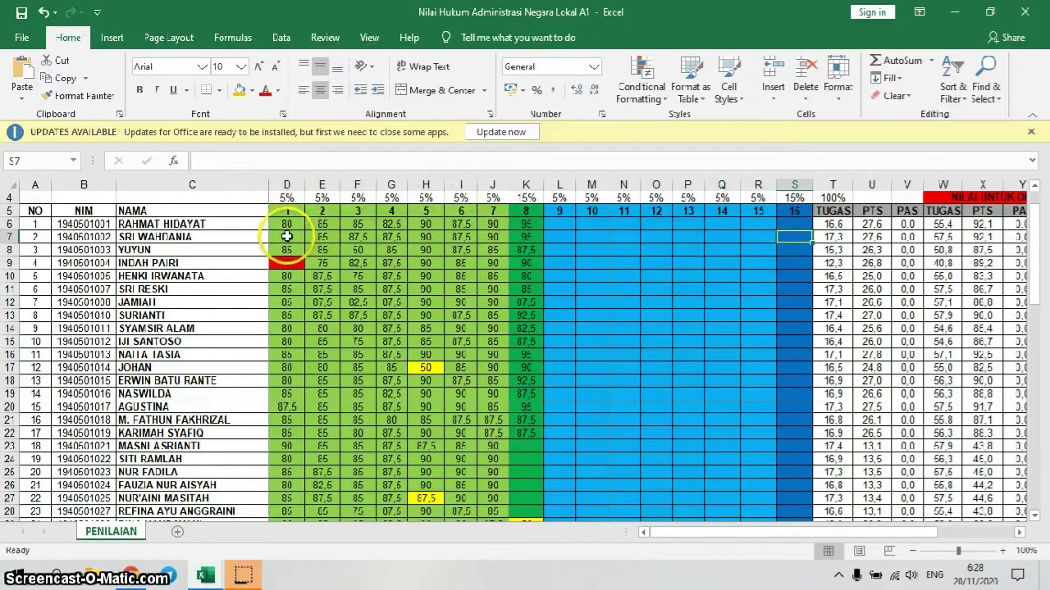
left_click(292, 198)
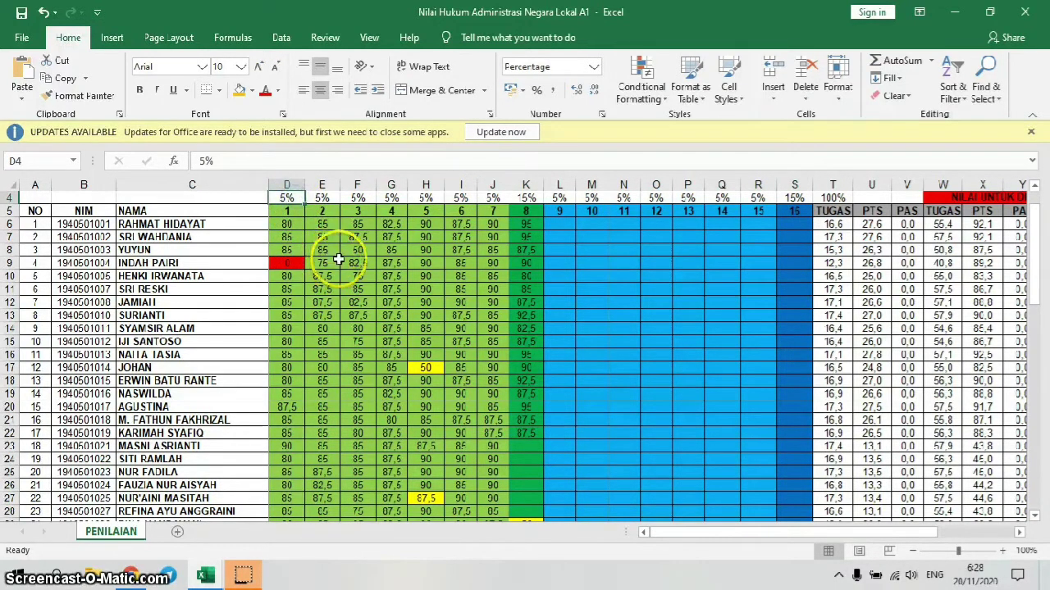
left_click(496, 212)
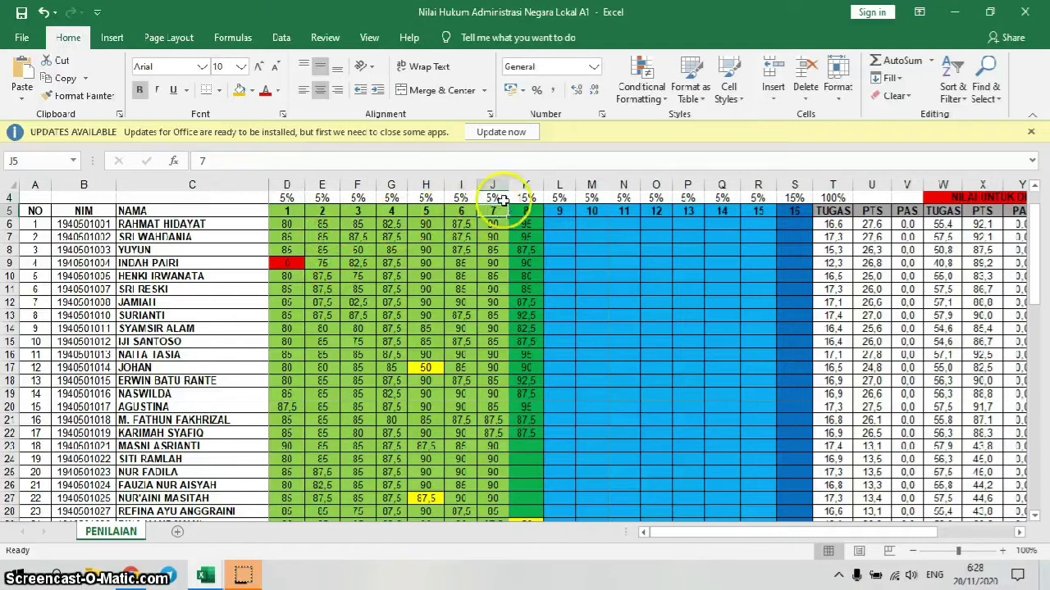
Examine the weights for meetings 1 to 7 in D4:J4, the first student's score in K6 and the weights through K4.
left_click_drag(296, 198, 495, 199)
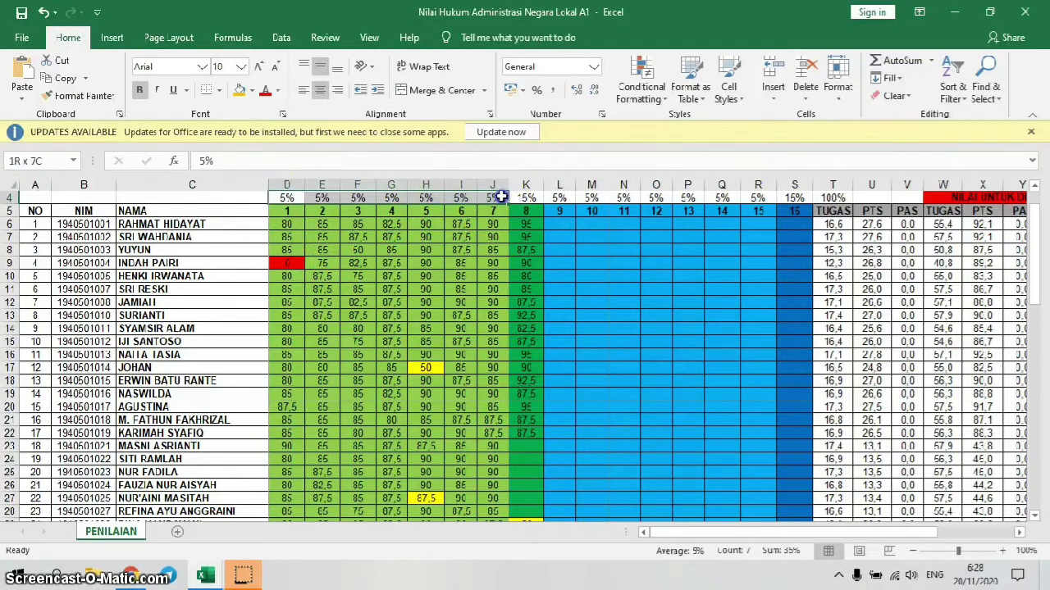
left_click(561, 226)
key("Left")
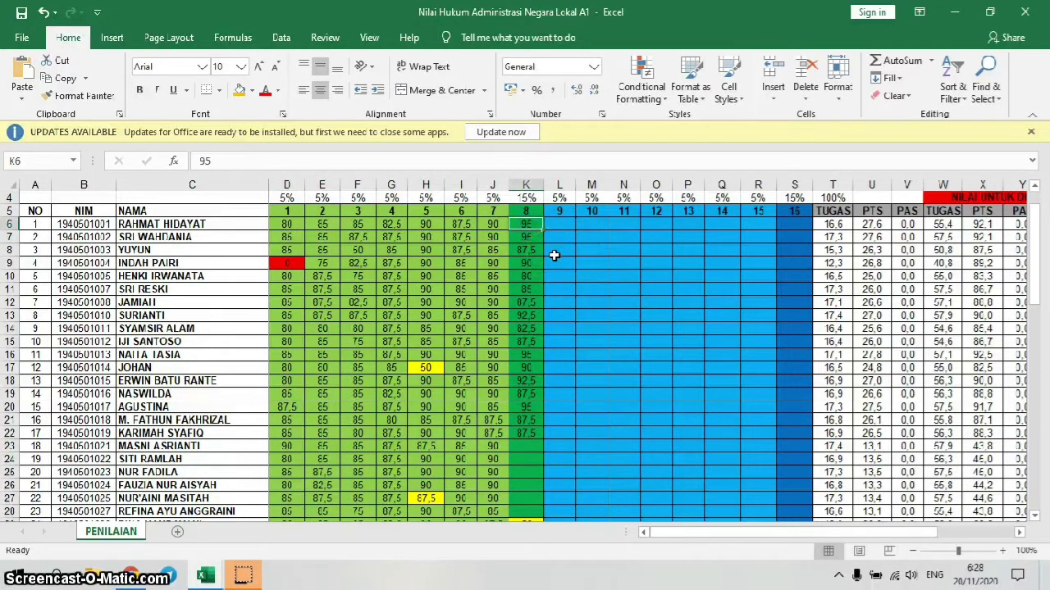
left_click_drag(529, 231, 267, 198)
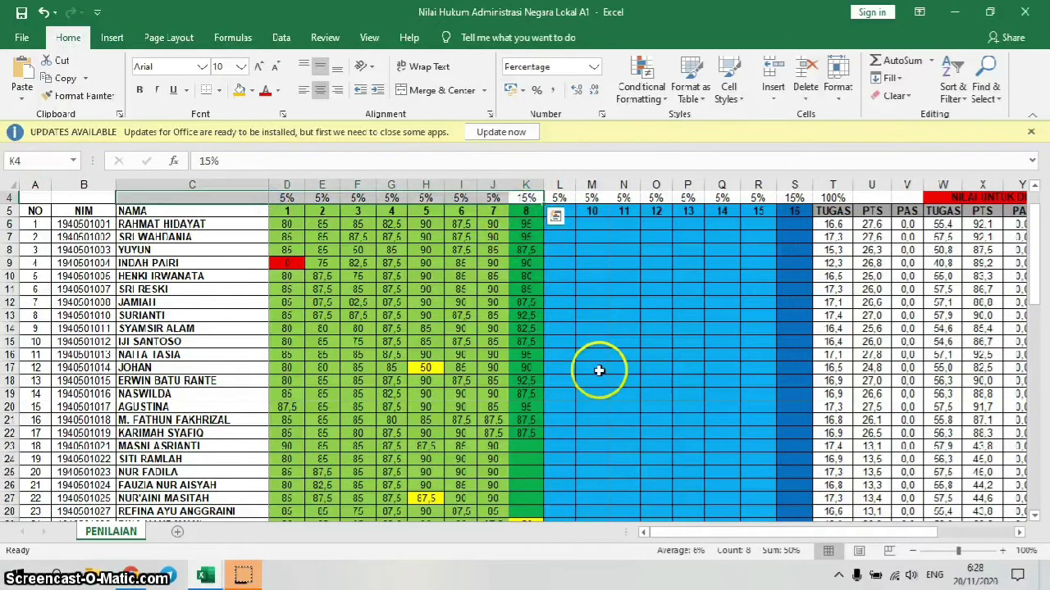
Examine the headings for meetings 1, 8, 9 and 16 in row 5, the weight in S4 and all weights across D4:S4.
left_click(286, 211)
left_click(527, 212)
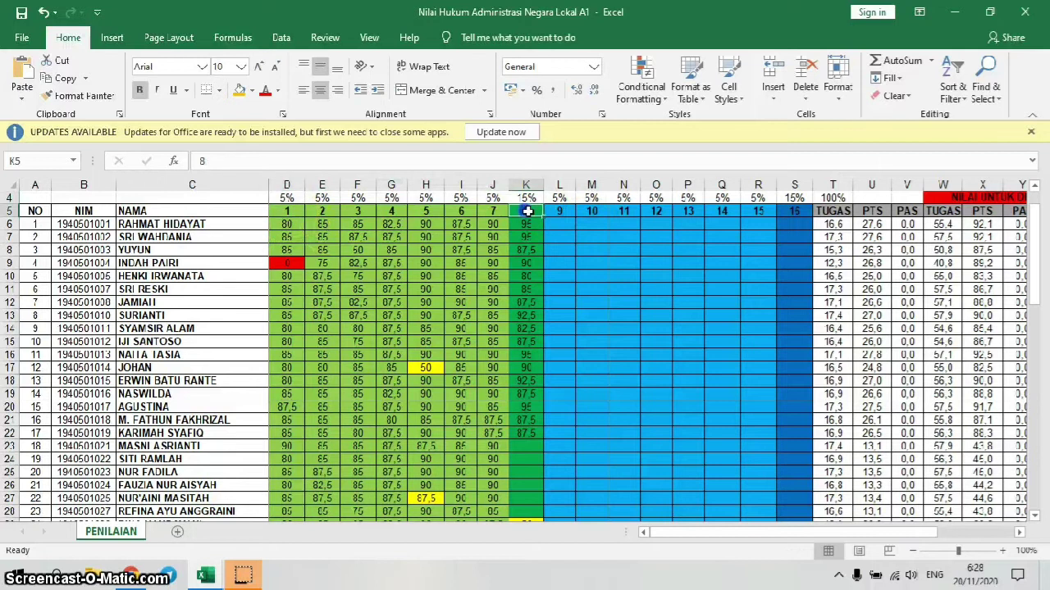
left_click(785, 211)
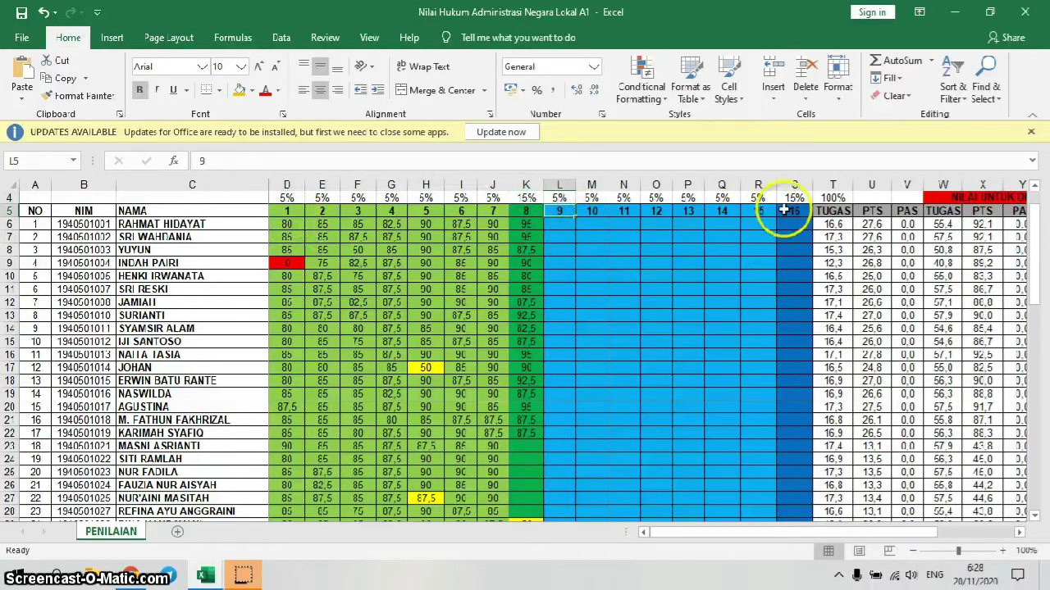
left_click(550, 211)
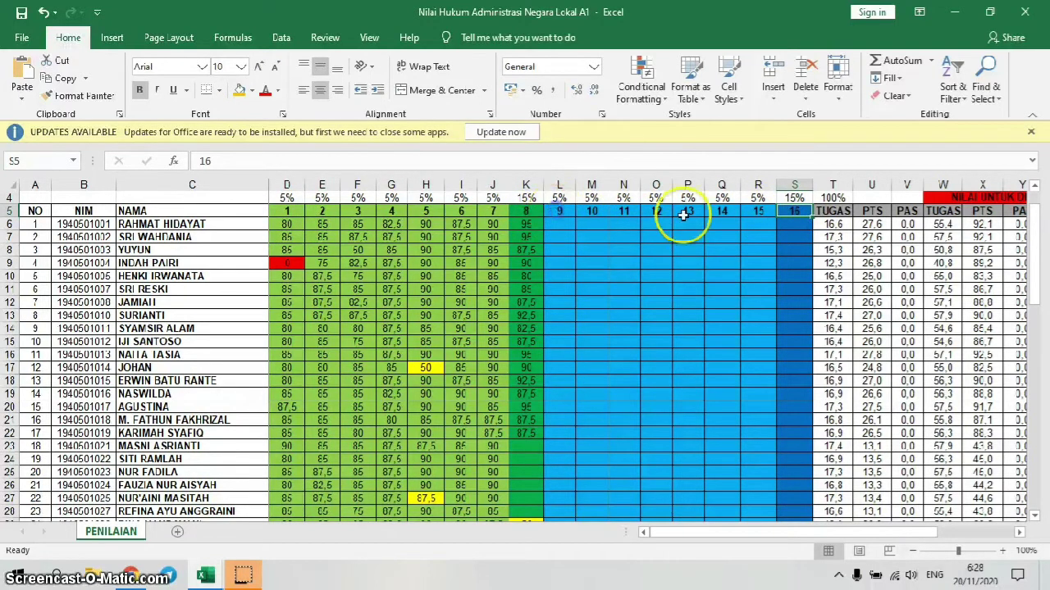
left_click(795, 213)
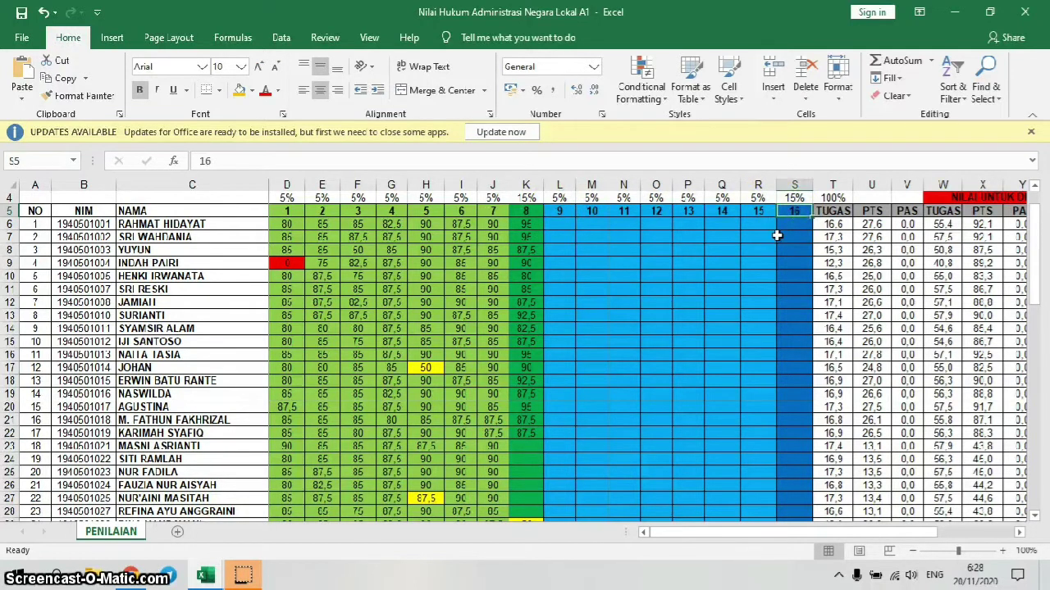
left_click(796, 197)
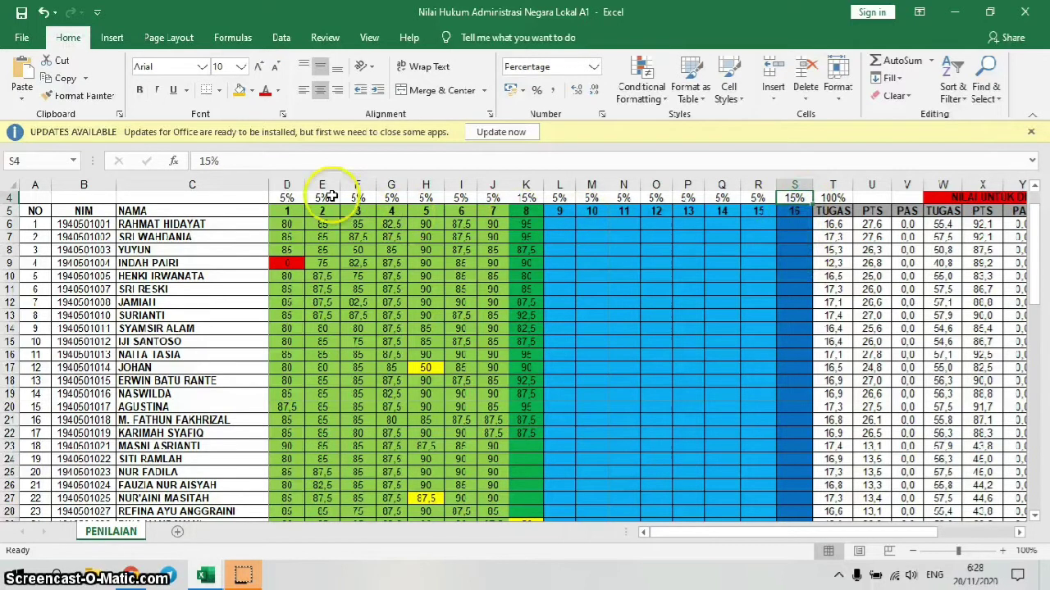
left_click_drag(284, 197, 802, 200)
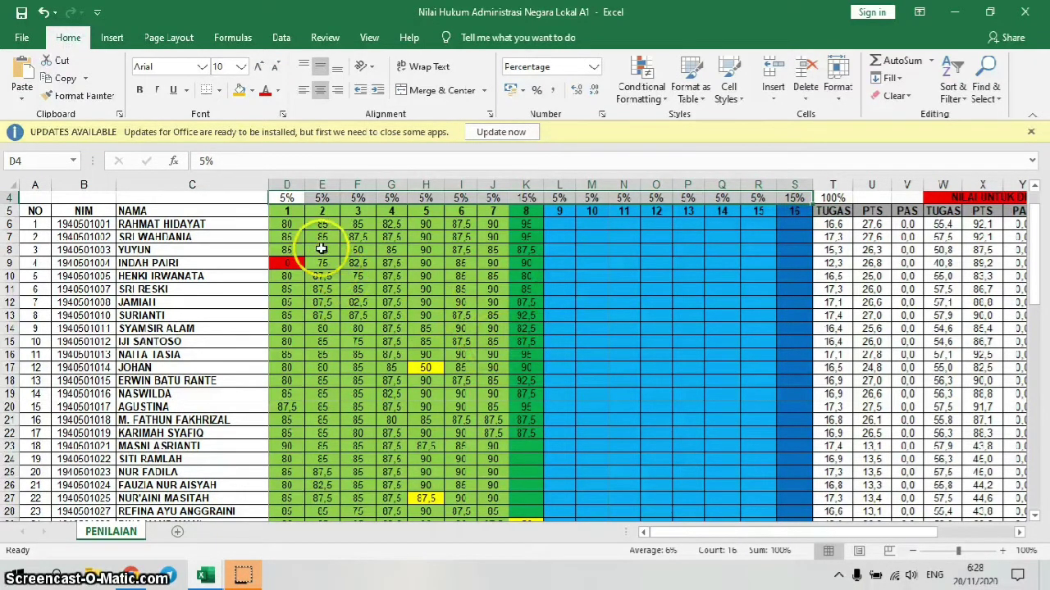
Enter 80 as the first student's meeting 9 score in L6.
left_click(286, 224)
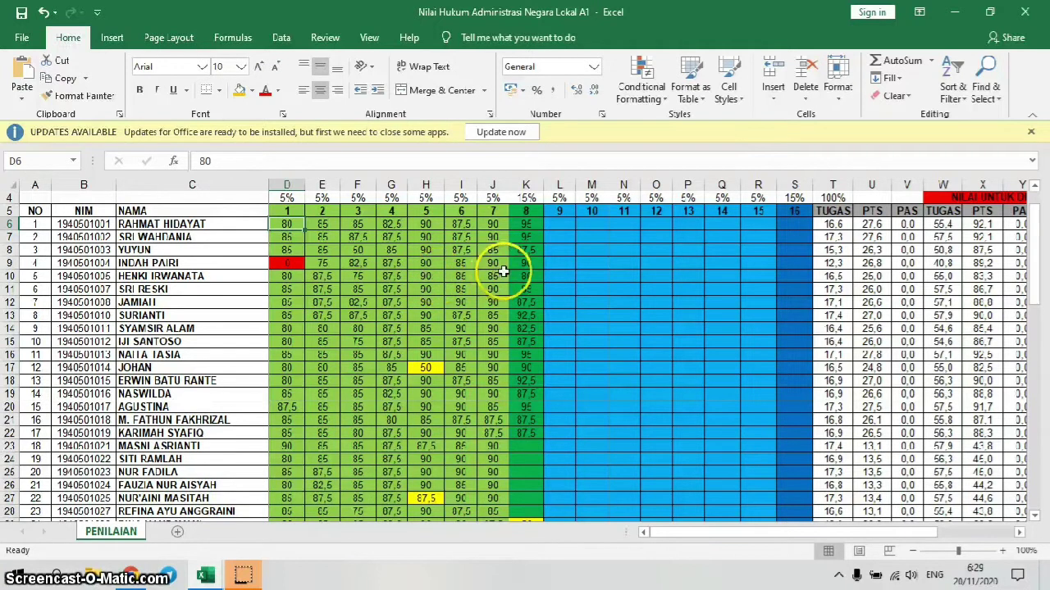
left_click(565, 224)
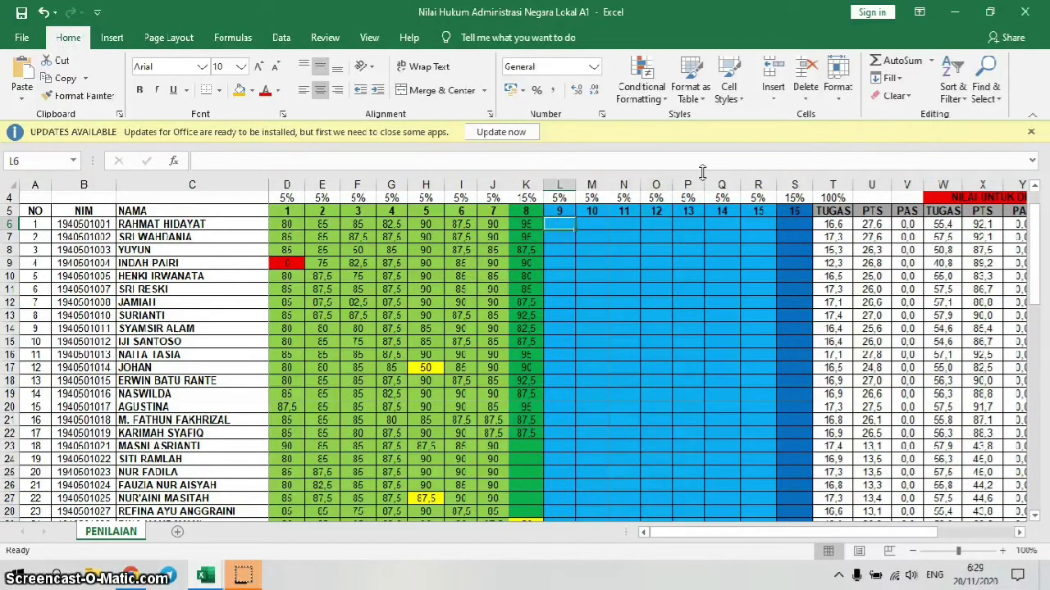
type("80")
left_click(565, 226)
Fill the 80 from L6 across to S6 to check the first student's final grade, and undo the fill.
left_click_drag(577, 232, 707, 229)
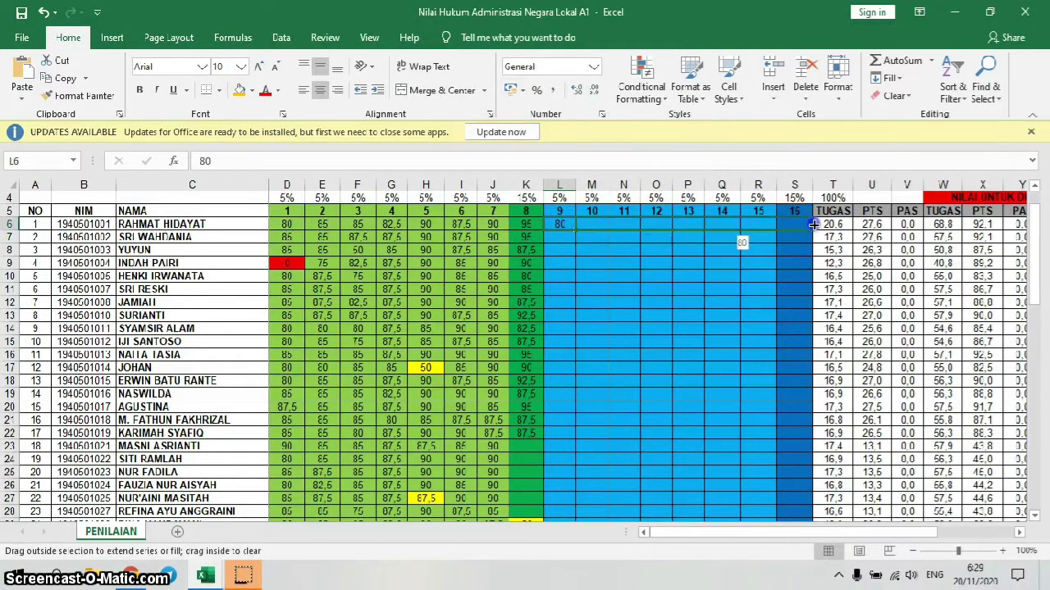
left_click_drag(813, 224, 812, 225)
left_click_drag(733, 532, 892, 534)
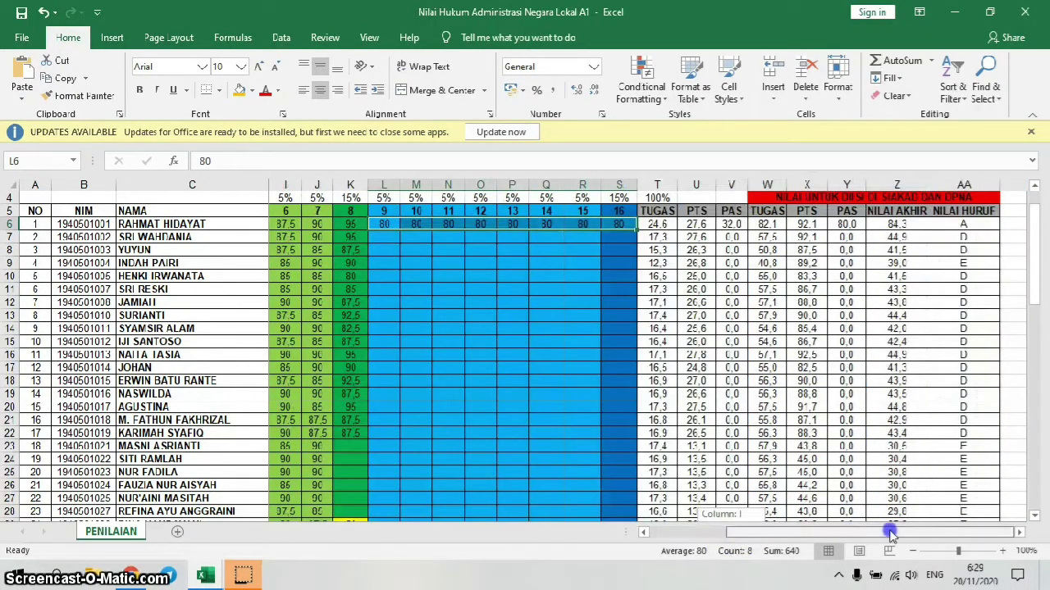
left_click_drag(781, 539, 616, 540)
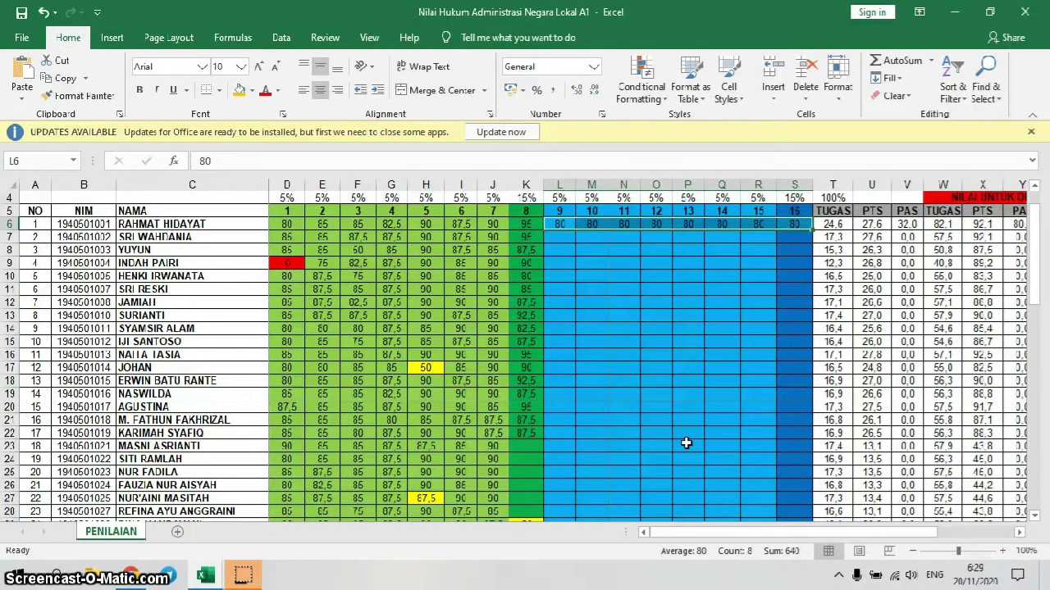
key("ctrl+z")
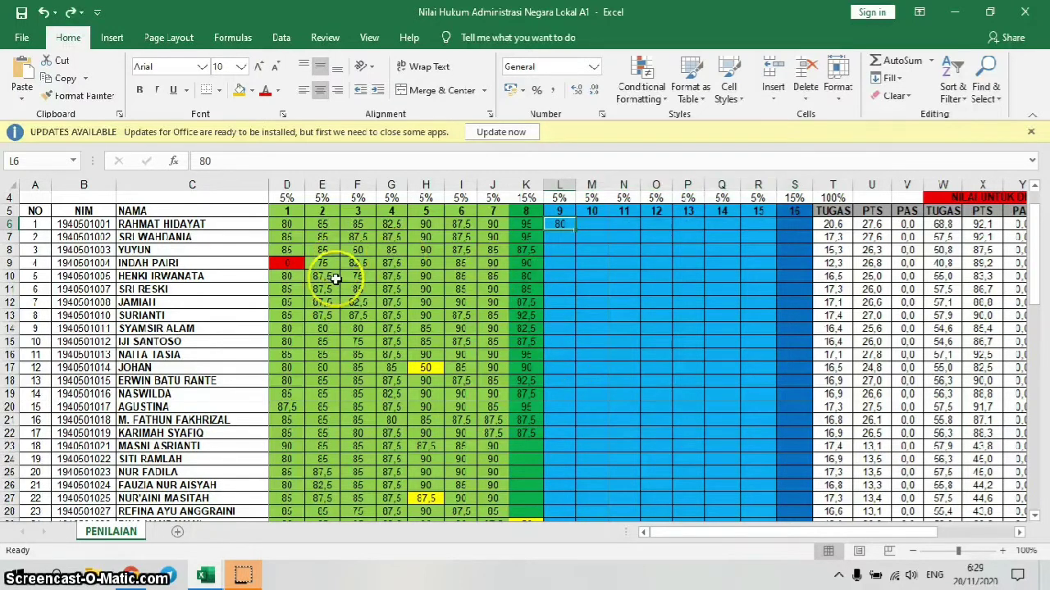
Set the first student's meeting 1 score in D6 to 70.
left_click(289, 226)
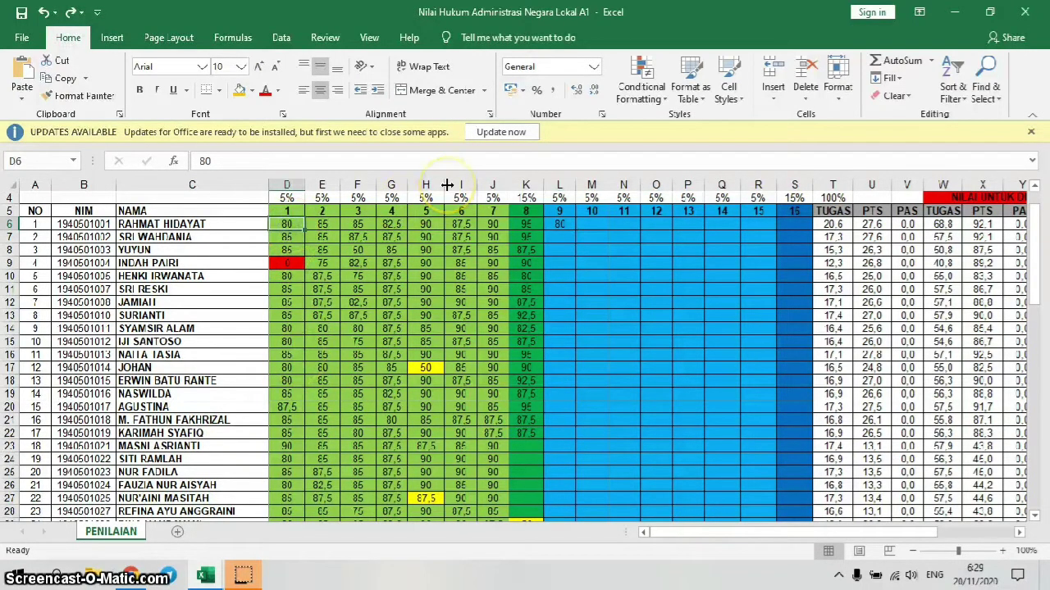
type("70")
key("Tab")
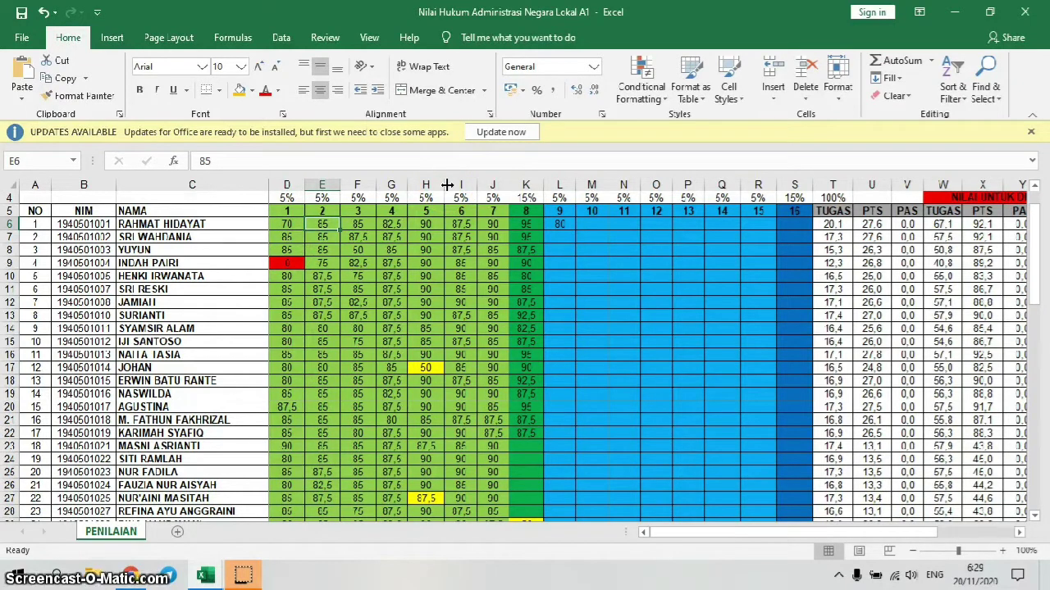
Set the meeting 2 score in E6 to 60 and try extending the D6:E6 scores across to R6 with a fill.
type("60")
key("Return")
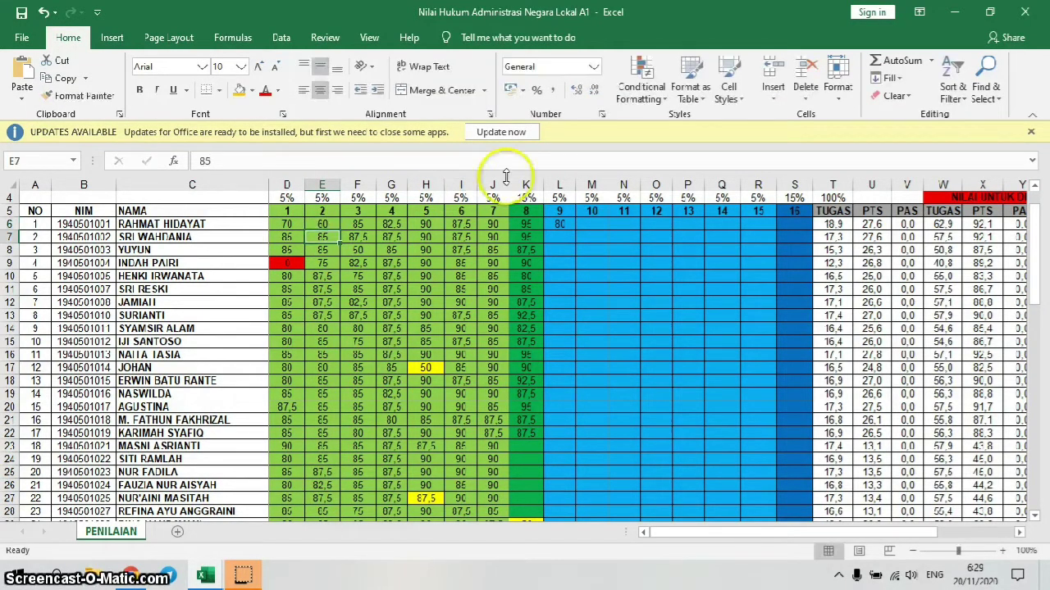
left_click_drag(287, 224, 787, 227)
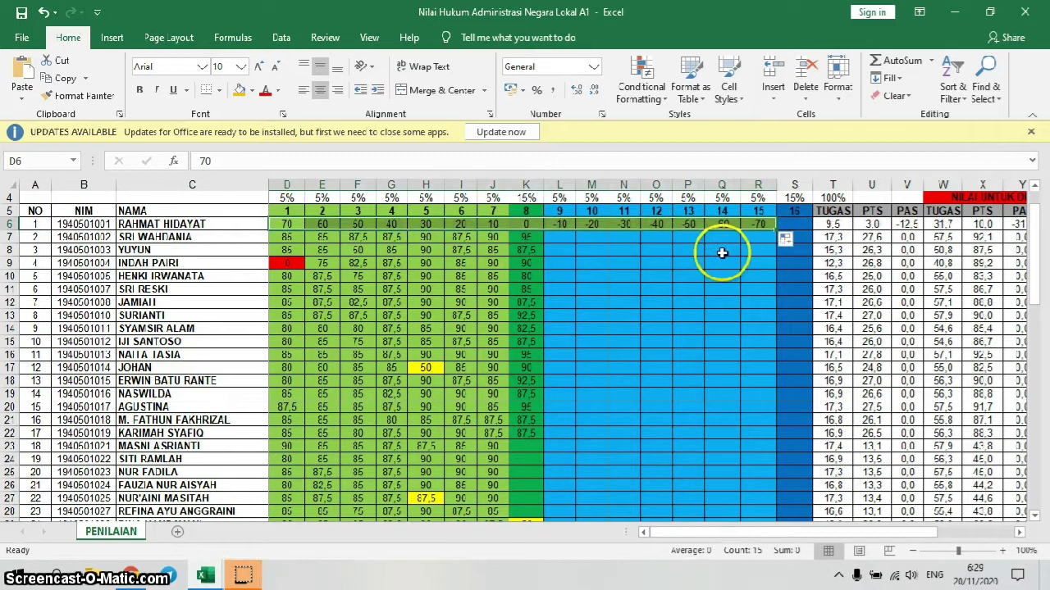
key("ctrl+z")
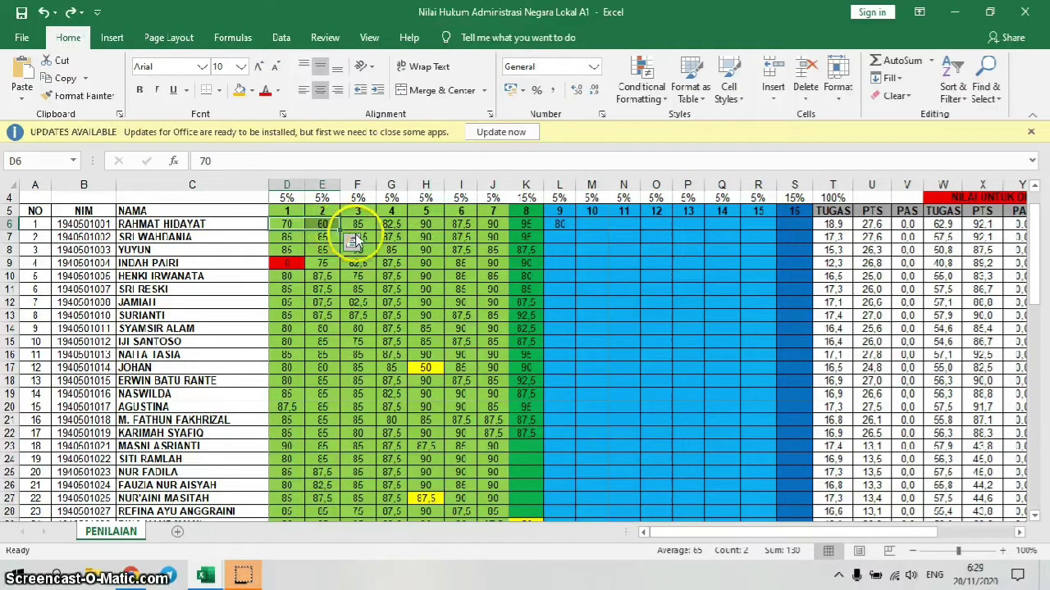
Copy the 70 and 60 scores from D6:E6 repeatedly into F6:K6 for meetings 3 to 8.
left_click(358, 227)
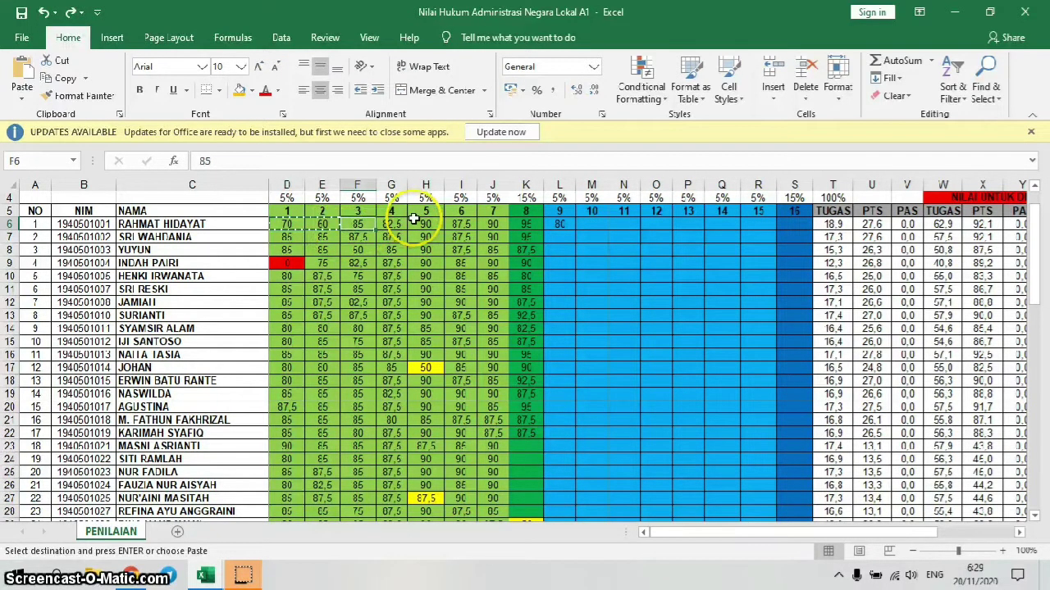
type("70\t60")
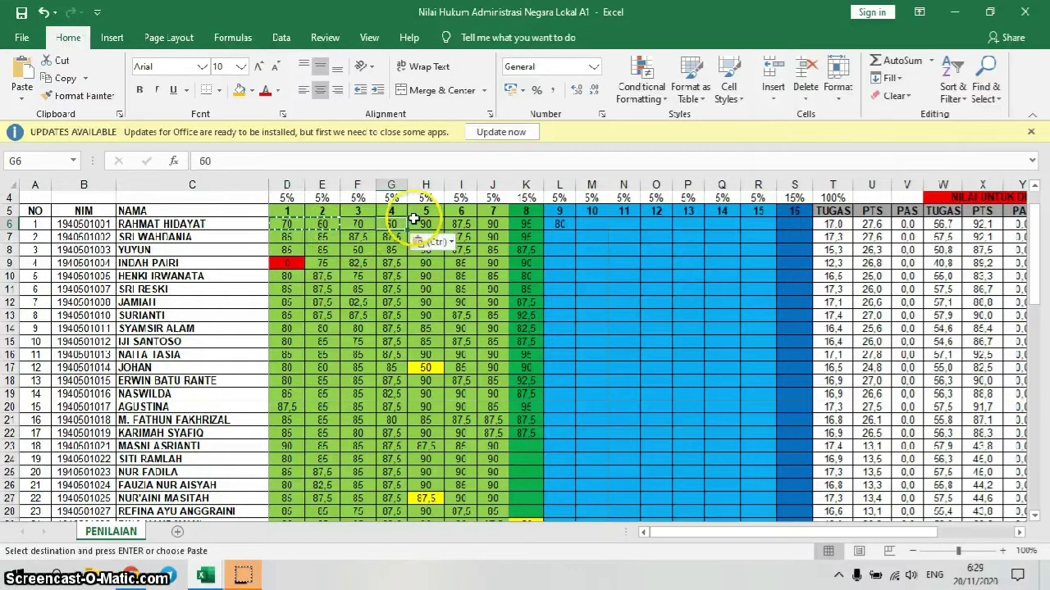
left_click(414, 220)
key("ctrl+v")
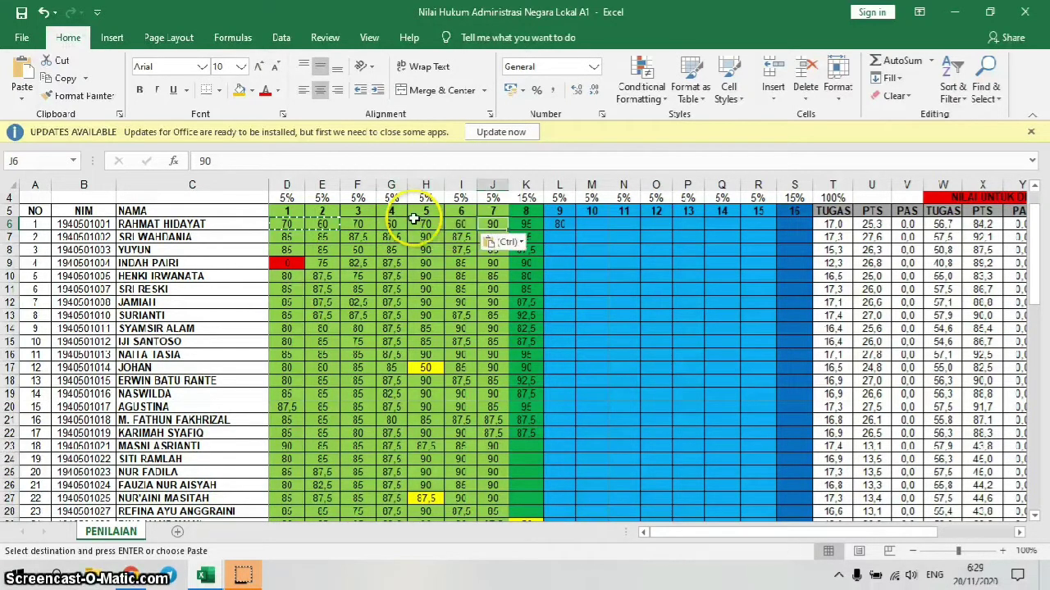
key("ctrl+v")
key("Right")
key("Right")
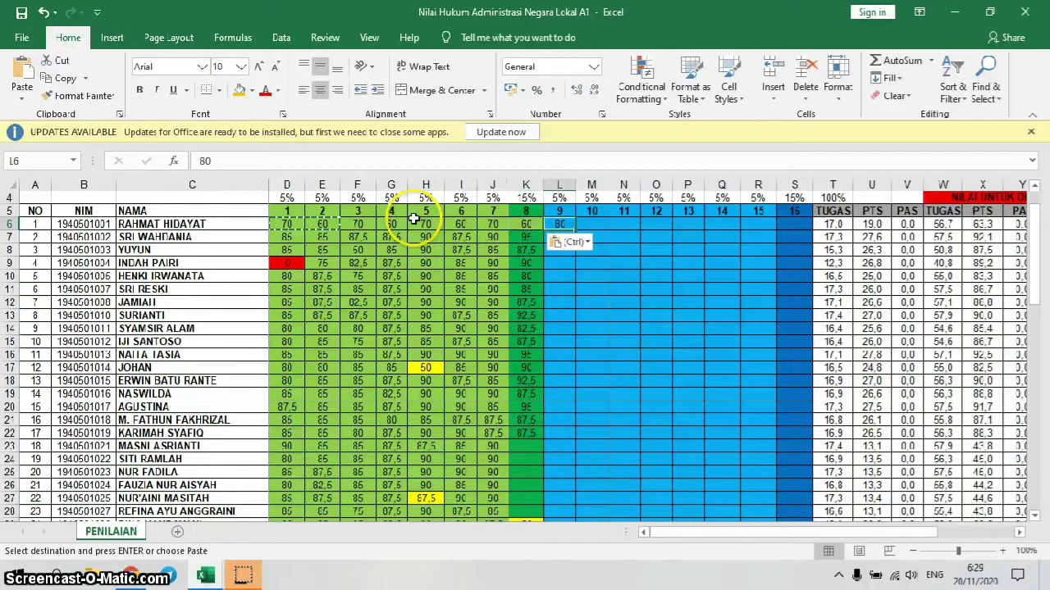
Paste the 70 and 60 score pair across L6:S6 for meetings 9 to 16 and check the first student's final grade.
key("ctrl+v")
key("Right")
key("Right")
key("ctrl+v")
key("Right")
key("ctrl+v")
key("Right")
key("Right")
type("70\t60")
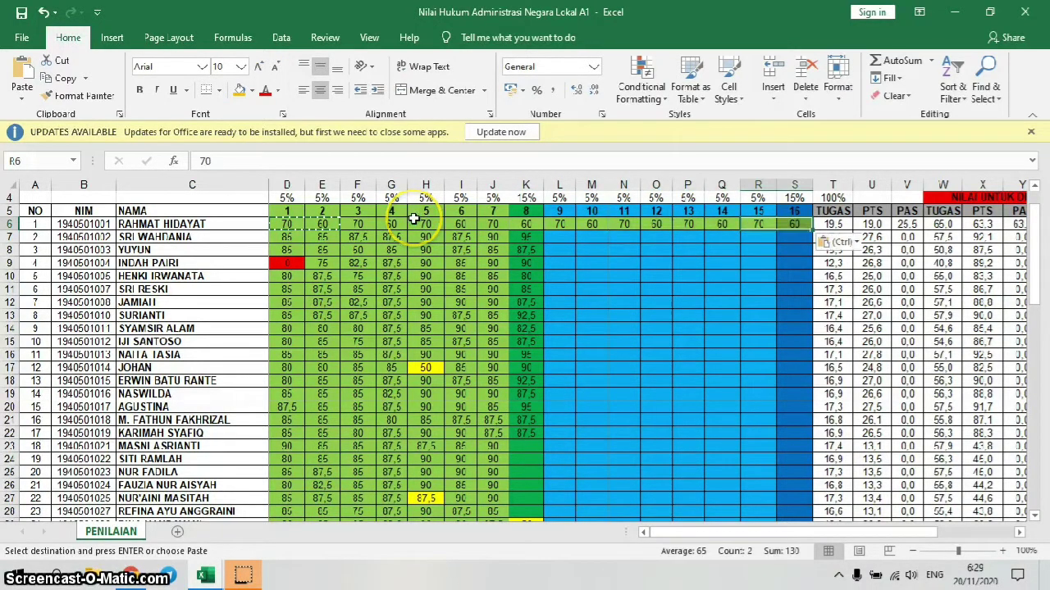
left_click_drag(698, 531, 862, 529)
left_click_drag(742, 531, 668, 535)
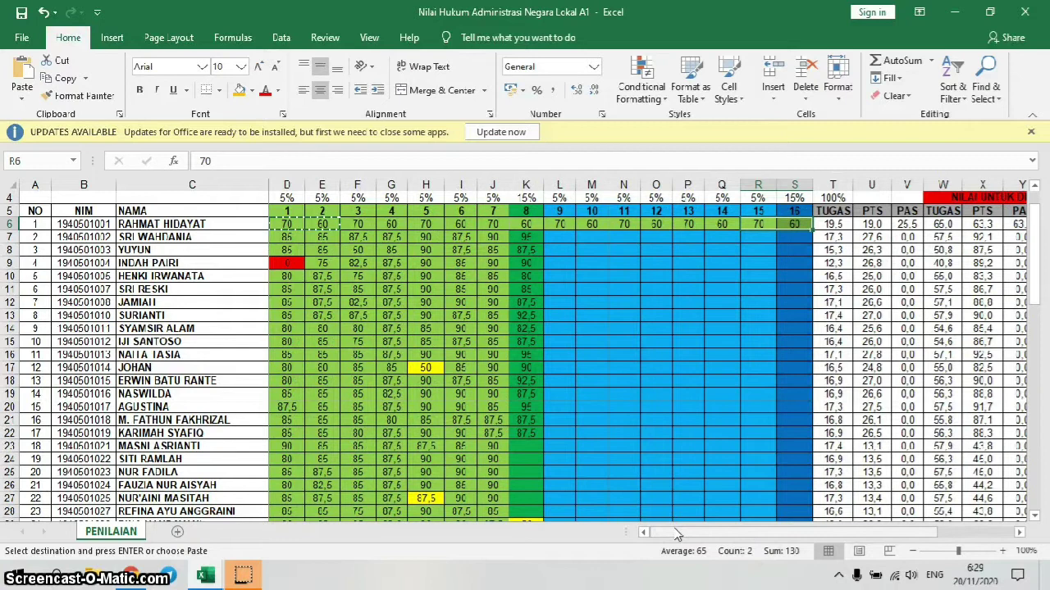
Set the meeting 8 score in K6 to 70 and the meeting 16 score in S6 to 75.
left_click(523, 224)
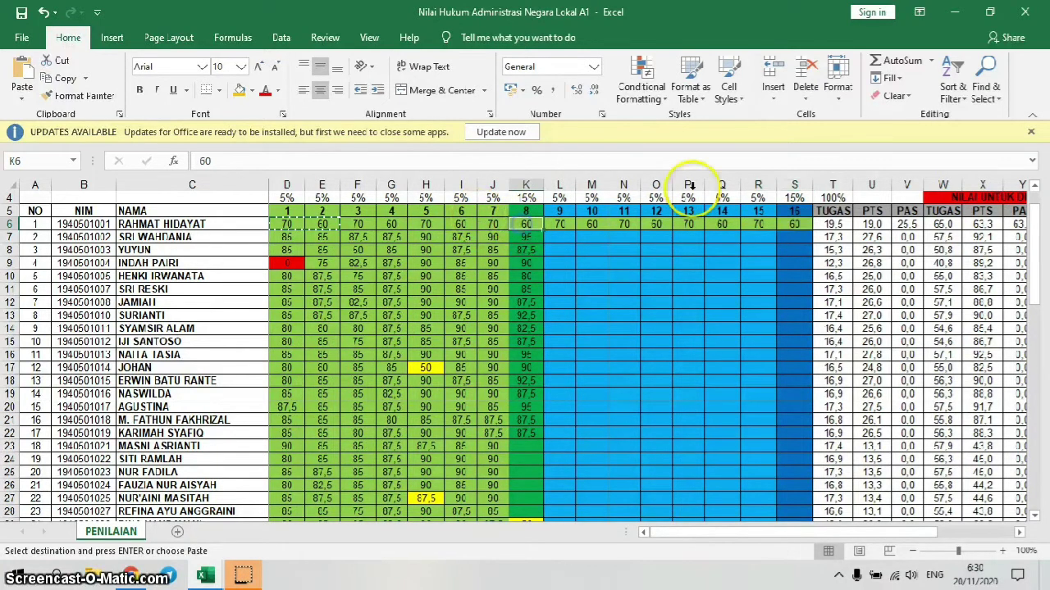
key("Return")
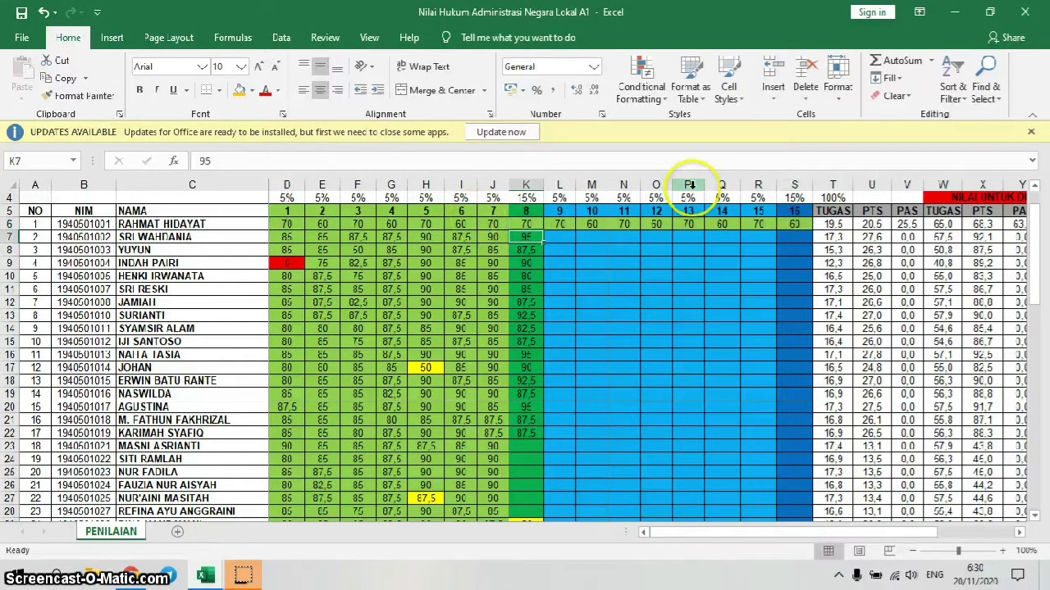
left_click(795, 224)
type("75")
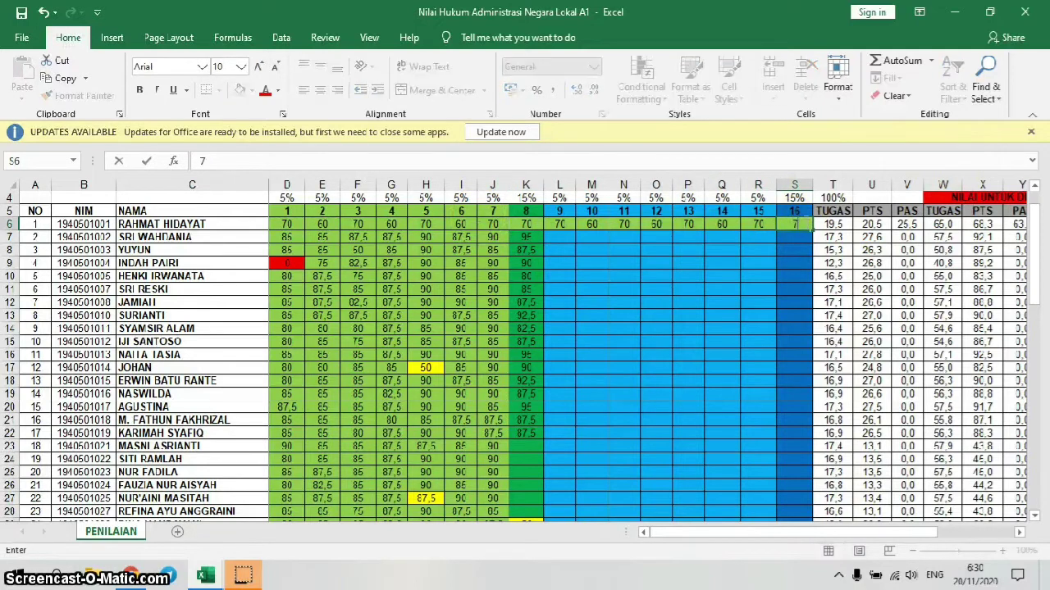
key("Return")
left_click_drag(759, 533, 714, 542)
Undo the first student's trial scores in row 6, back through the change to the meeting 2 score in E6.
key("ctrl+z")
key("ctrl+z")
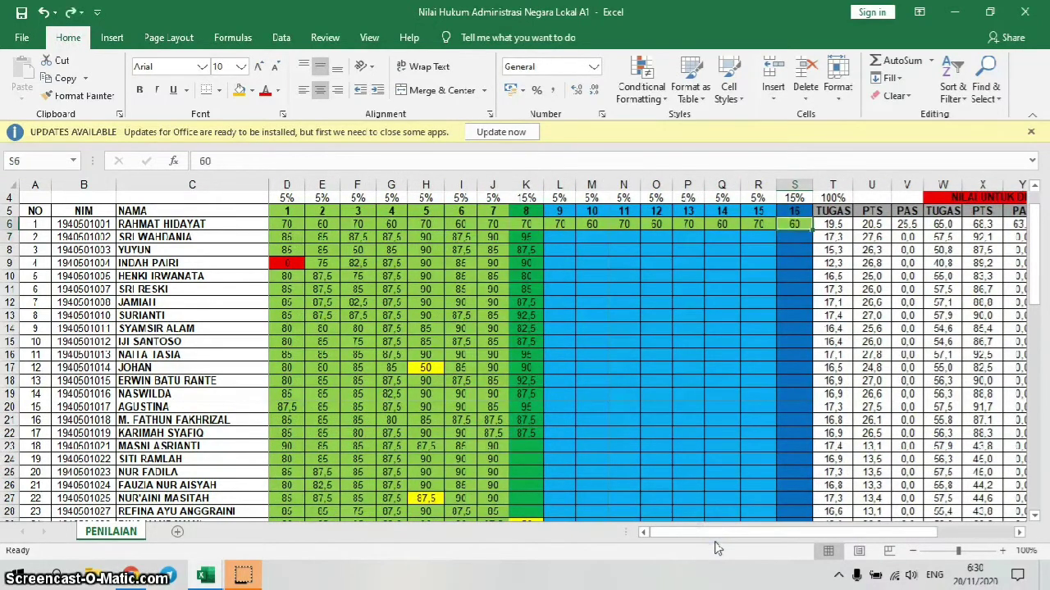
key("ctrl+z")
key("ctrl+z")
key("ctrl+z")
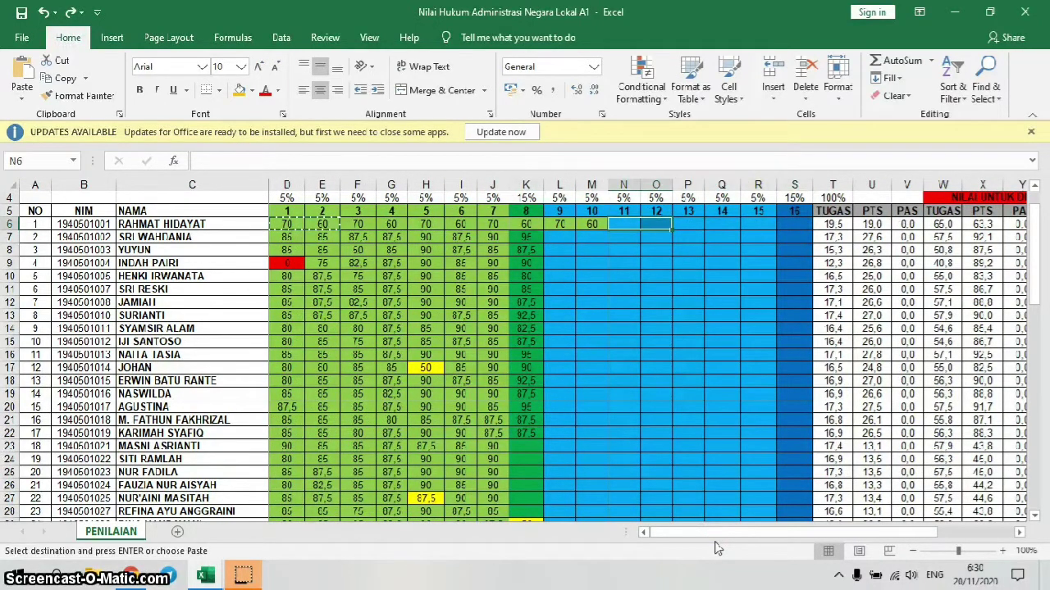
key("ctrl+z")
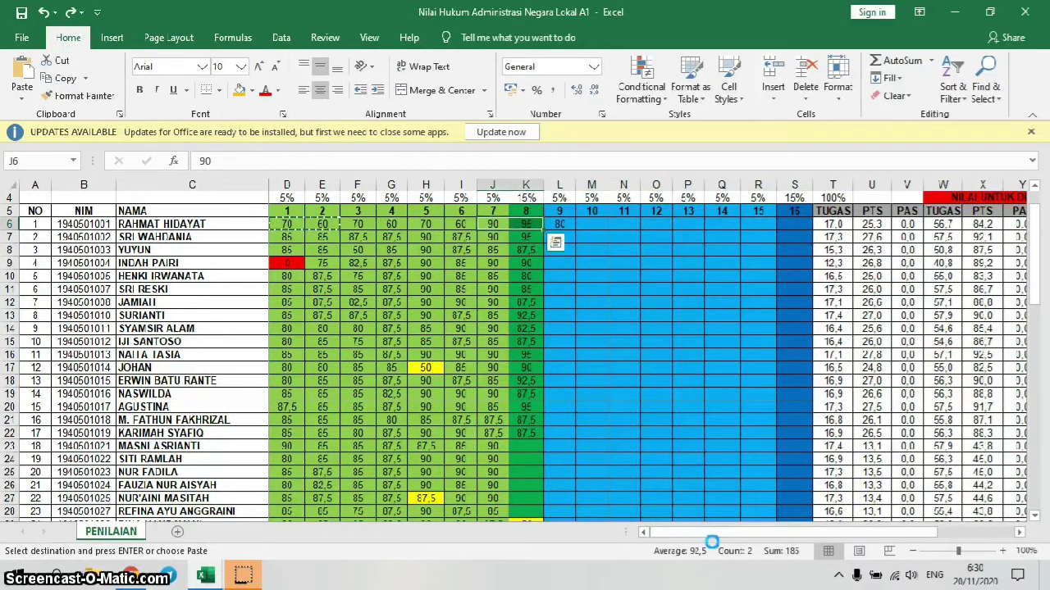
key("ctrl+z")
key("ctrl+z")
key("ctrl+z")
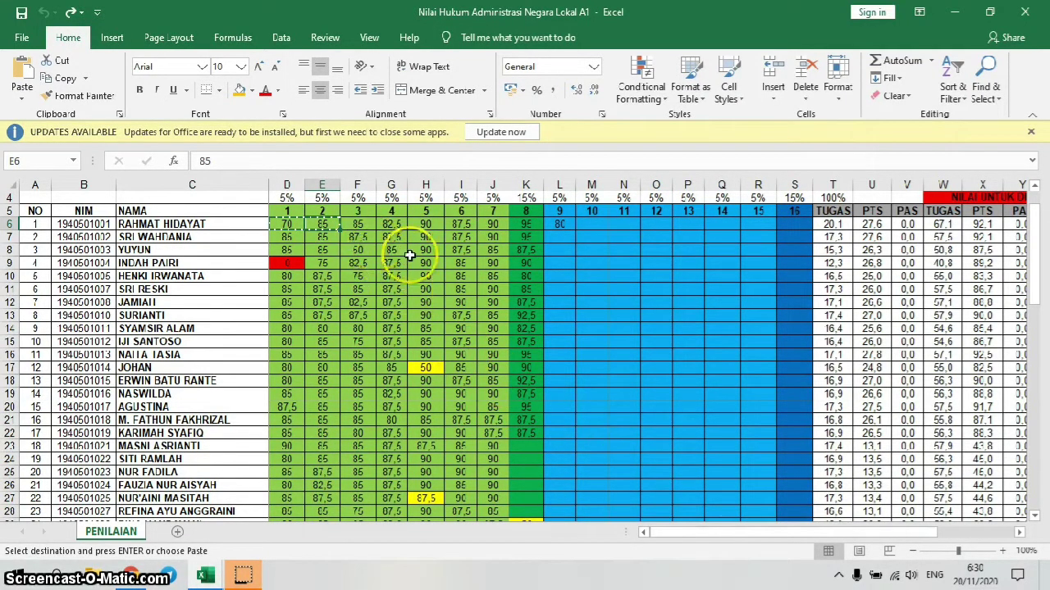
left_click(600, 278)
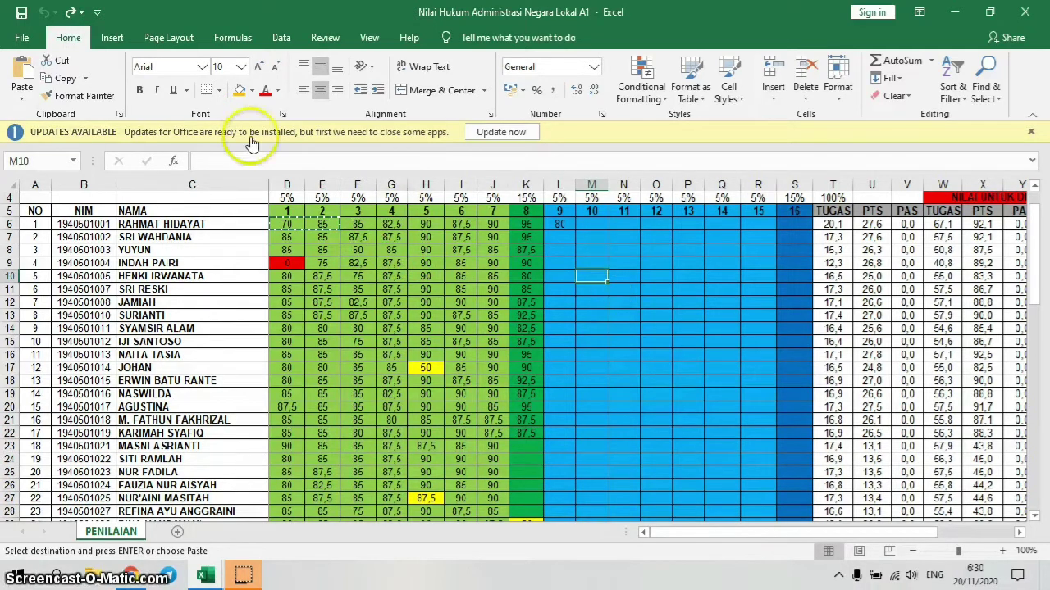
left_click(594, 227)
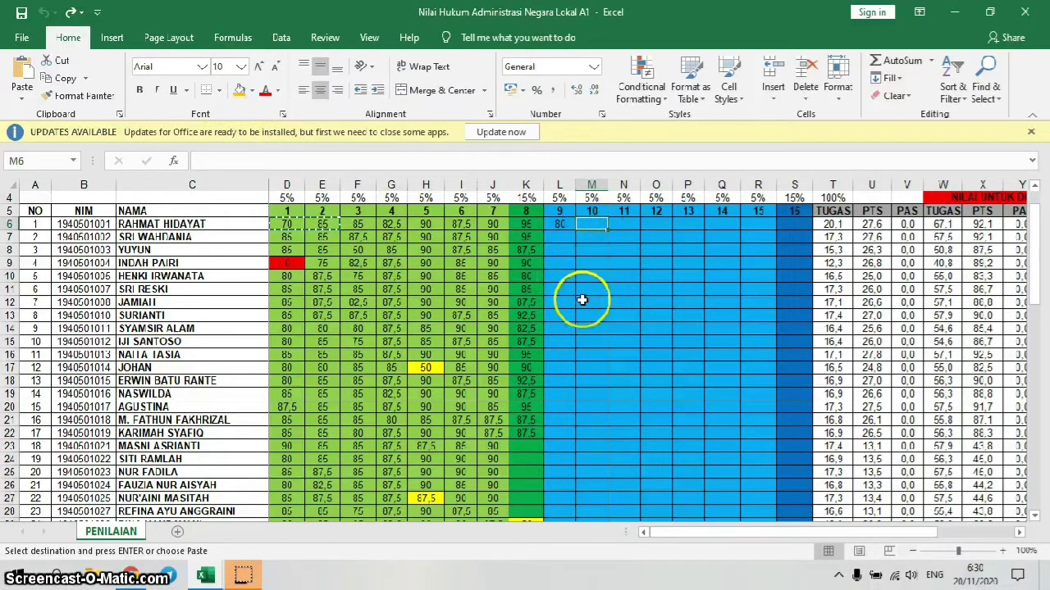
Enter a trial score of 90 for meeting 10 in M6 and fill it across through meeting 16 in S6.
type("90")
key("Return")
left_click(583, 227)
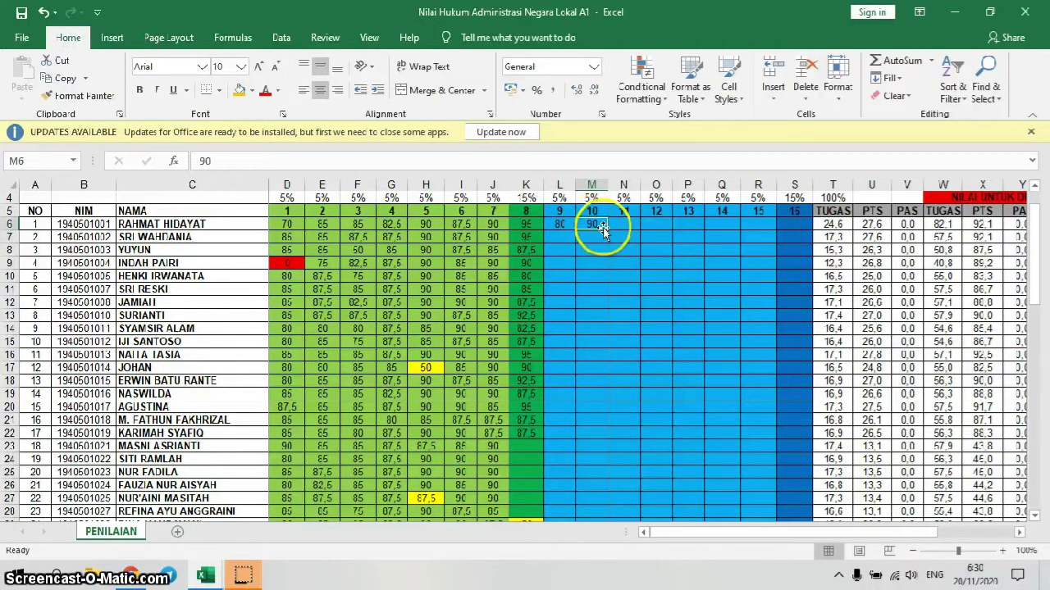
left_click_drag(610, 230, 810, 228)
left_click(598, 222)
Clear the first student's scores for meetings 9 to 12 in L6:O6 and check the final and letter grades.
left_click_drag(555, 222, 662, 221)
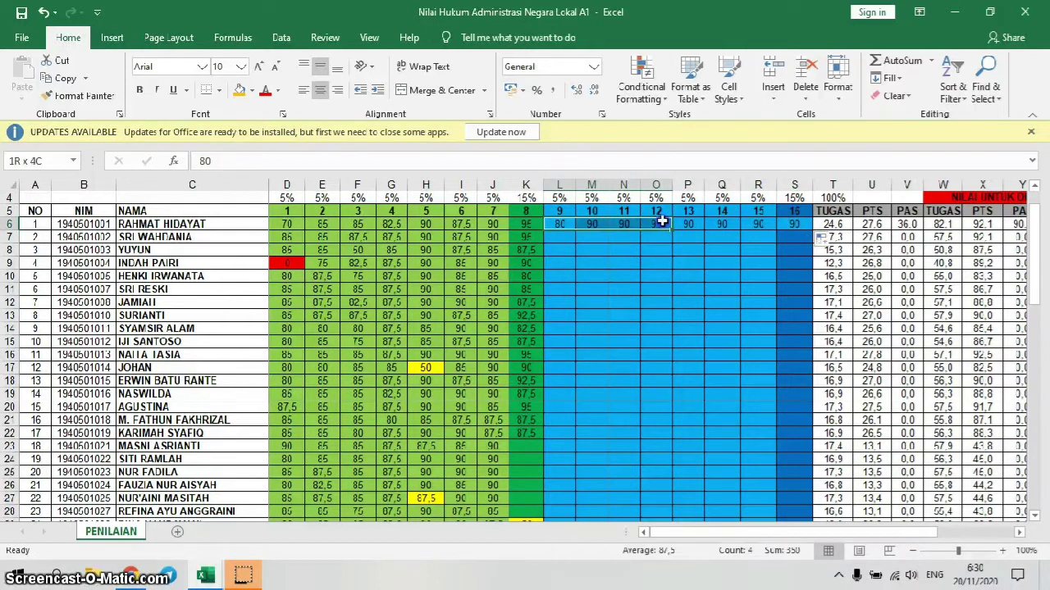
key("Delete")
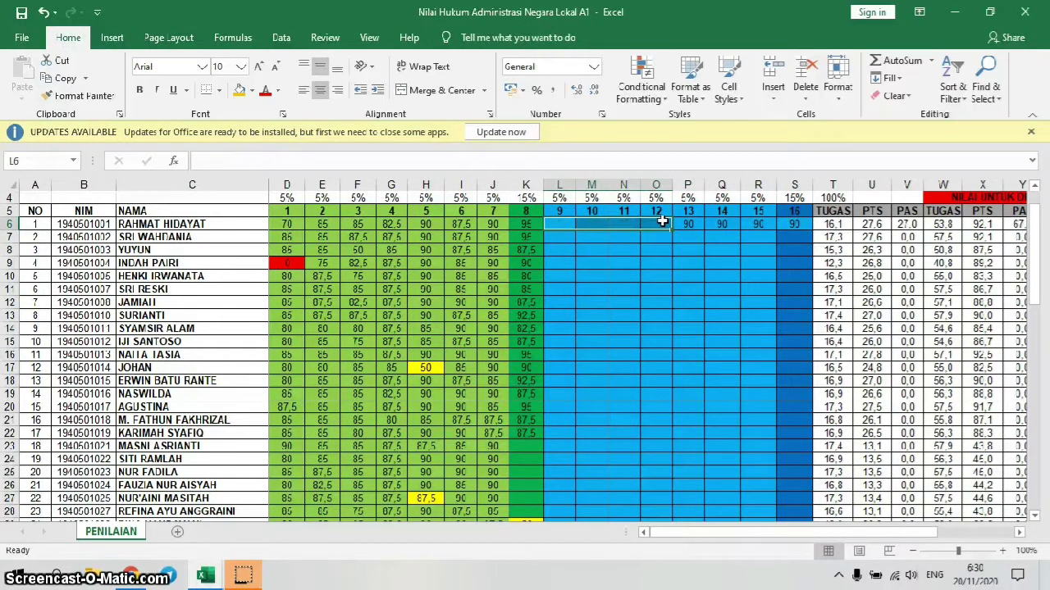
left_click(560, 211)
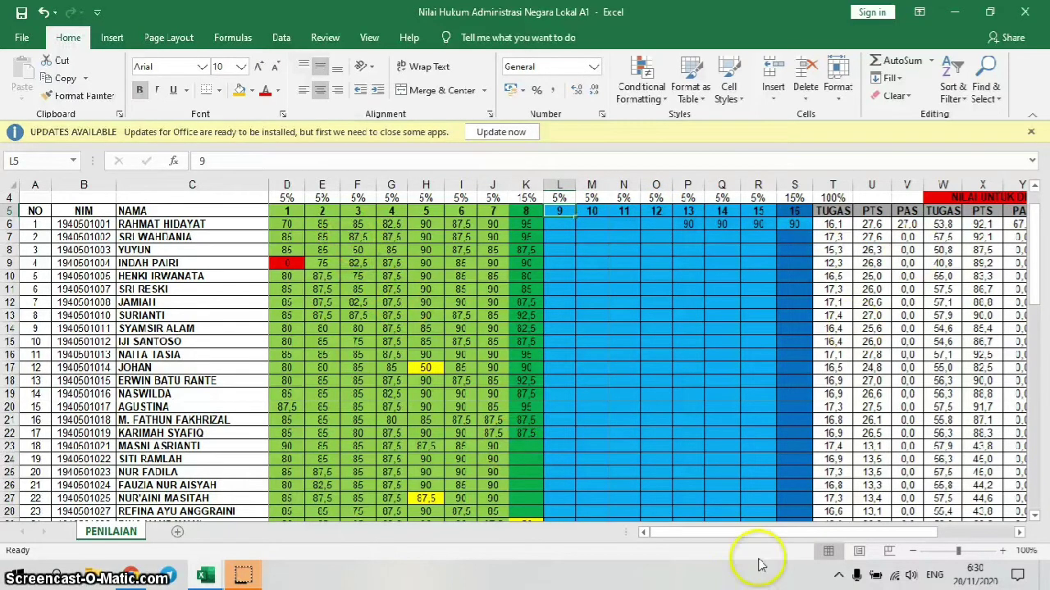
left_click_drag(773, 533, 955, 539)
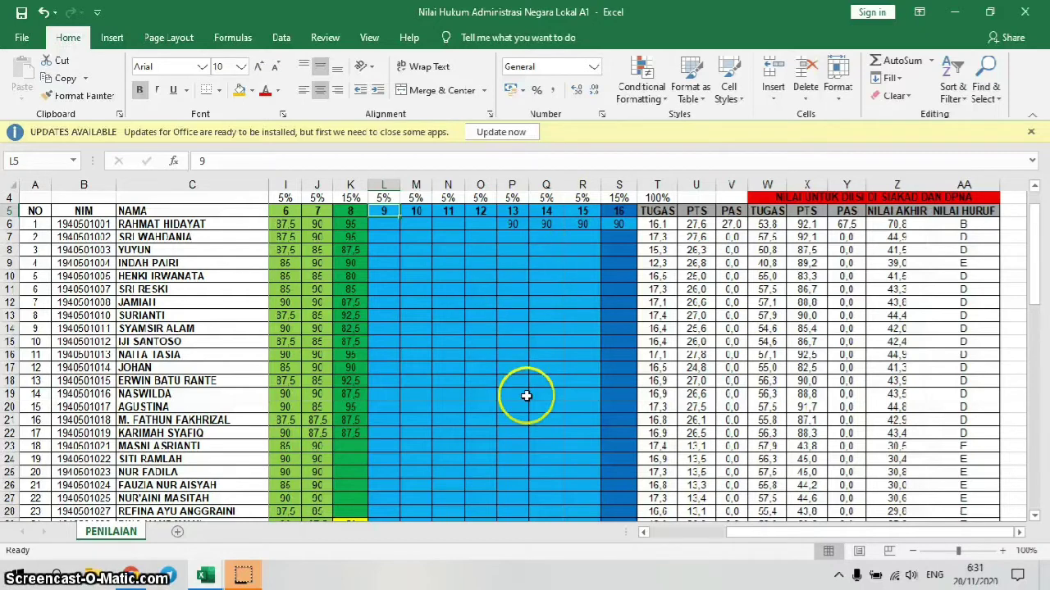
Undo the trial score changes for meetings 9 to 16 in row 6 and clear the meeting 9 score in L6.
left_click_drag(783, 540, 668, 533)
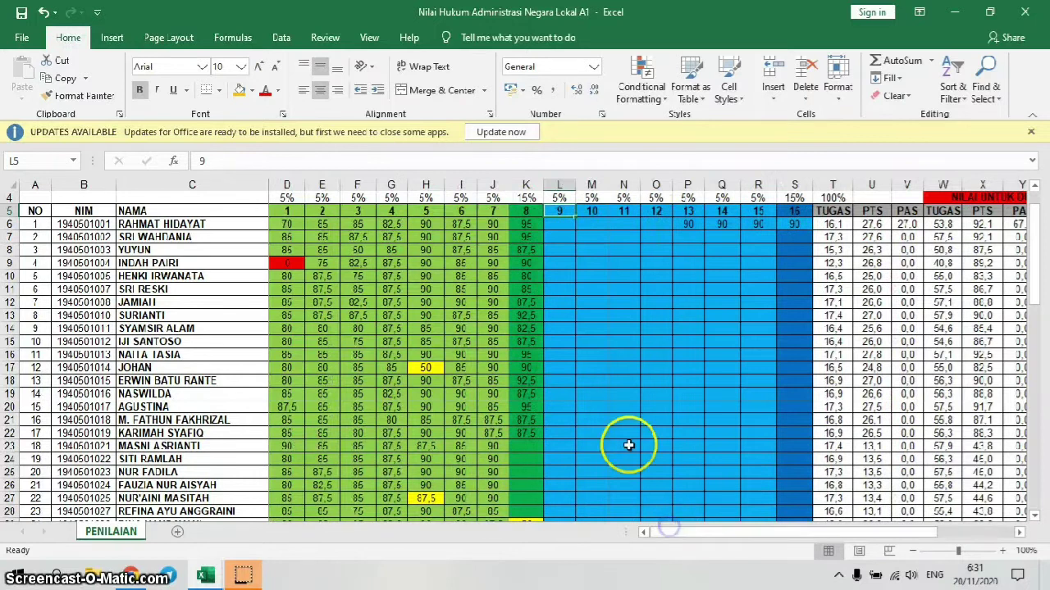
key("ctrl+z")
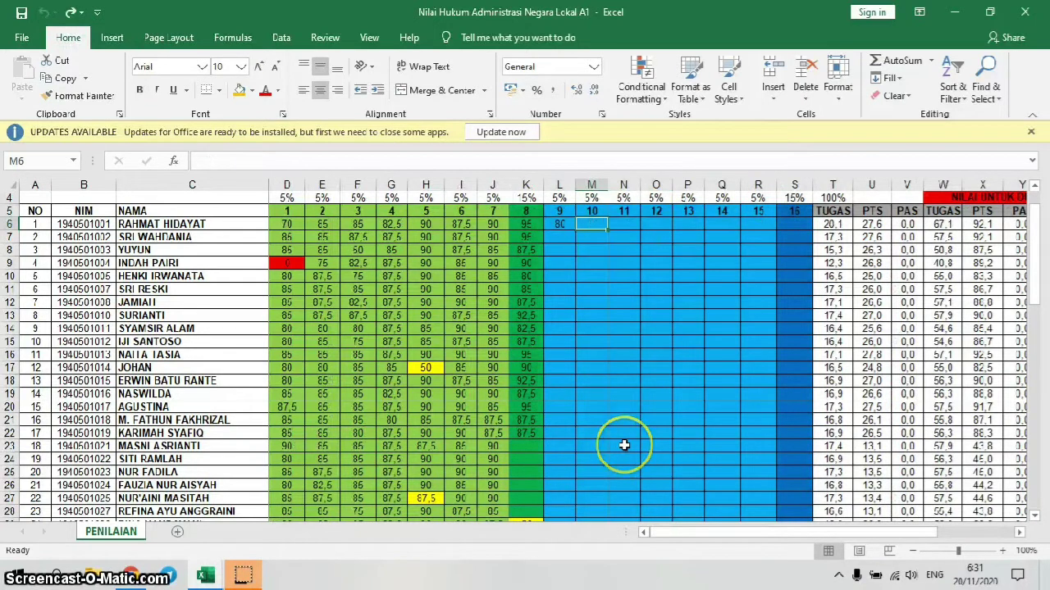
left_click(565, 227)
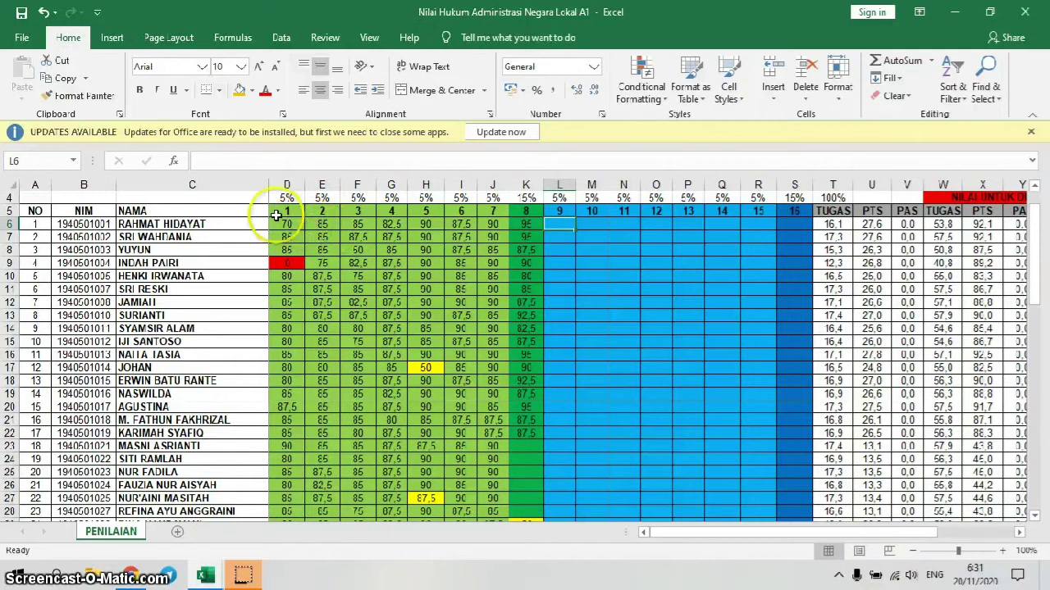
Review the score table A5:S25 and the column headings for meetings 1 to 4 and 8.
left_click_drag(35, 211, 795, 472)
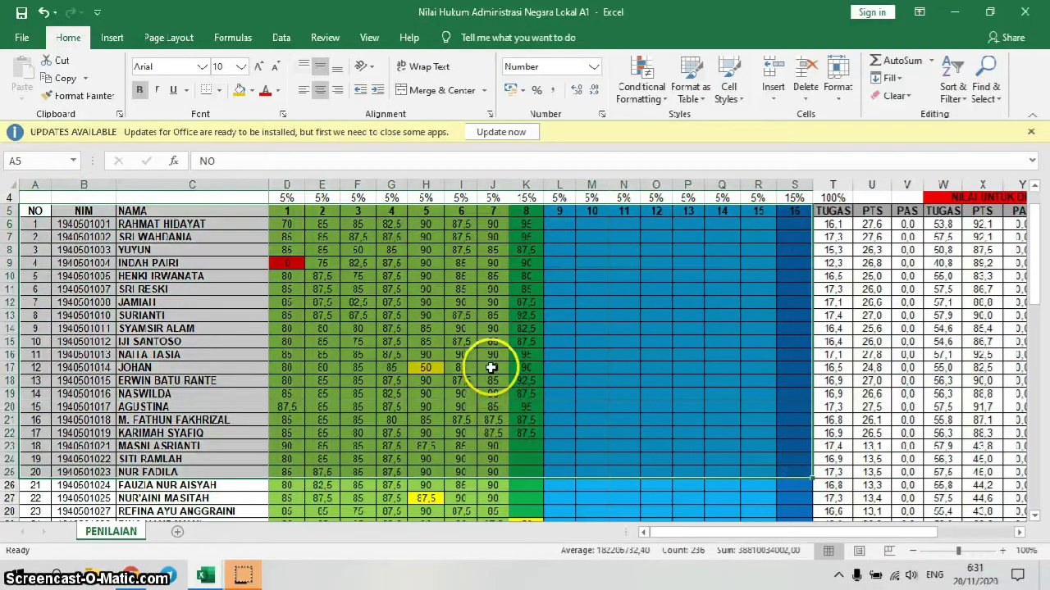
left_click(558, 262)
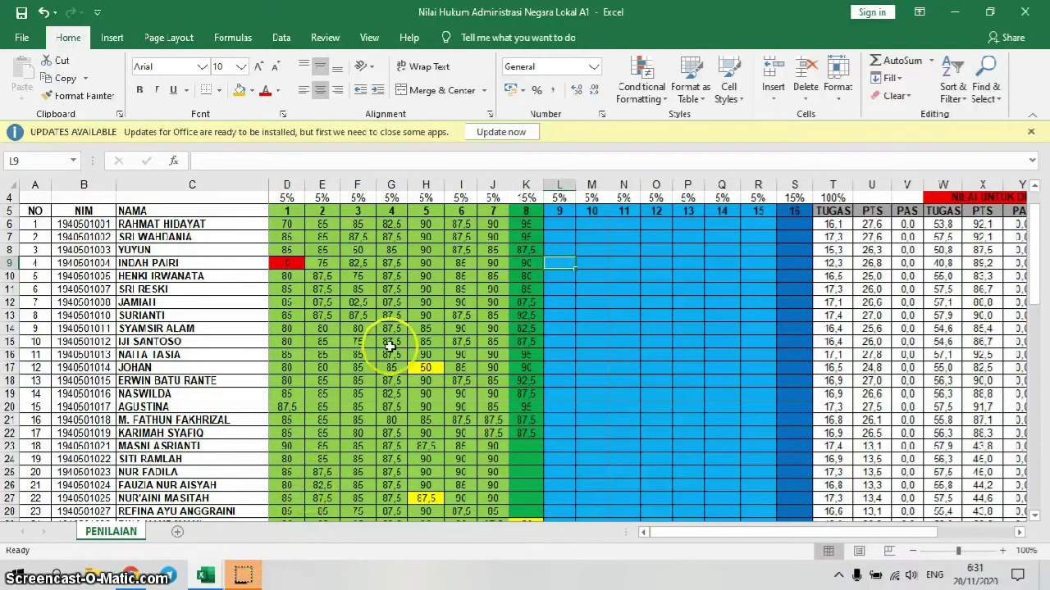
left_click(289, 212)
left_click(325, 211)
left_click(356, 210)
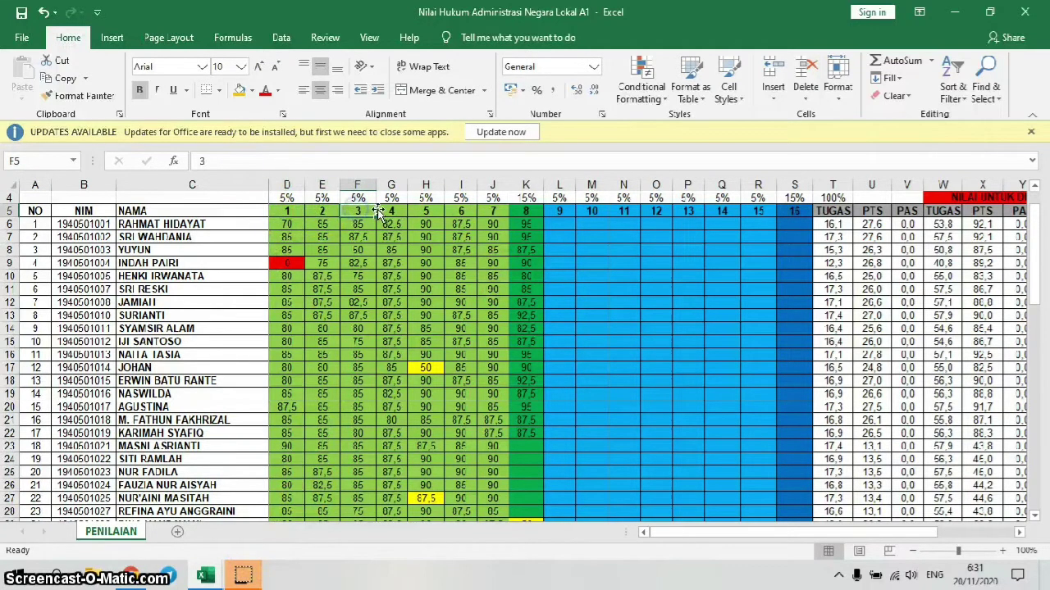
left_click(402, 211)
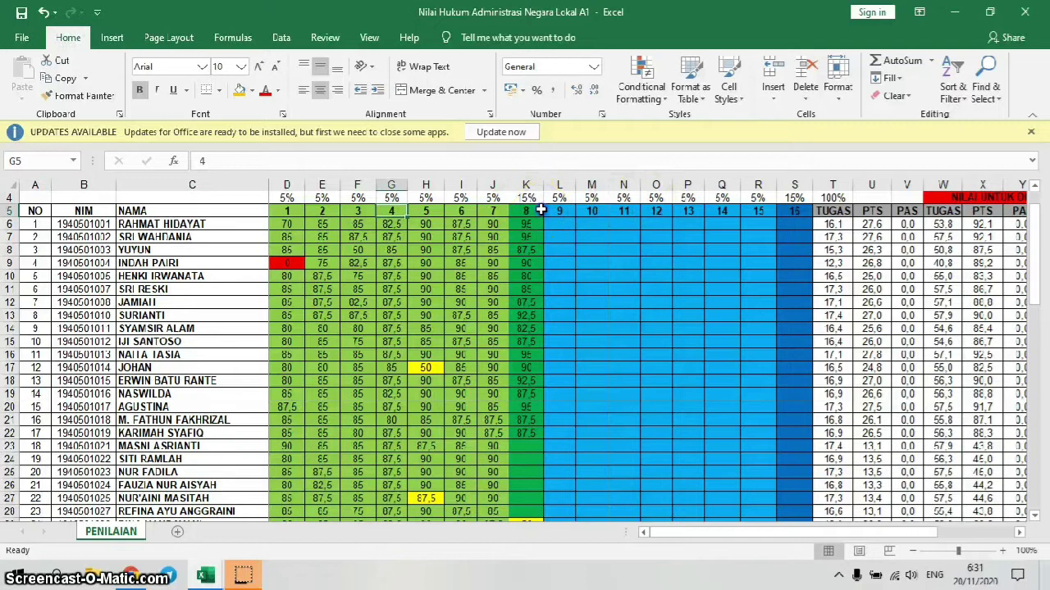
left_click(540, 210)
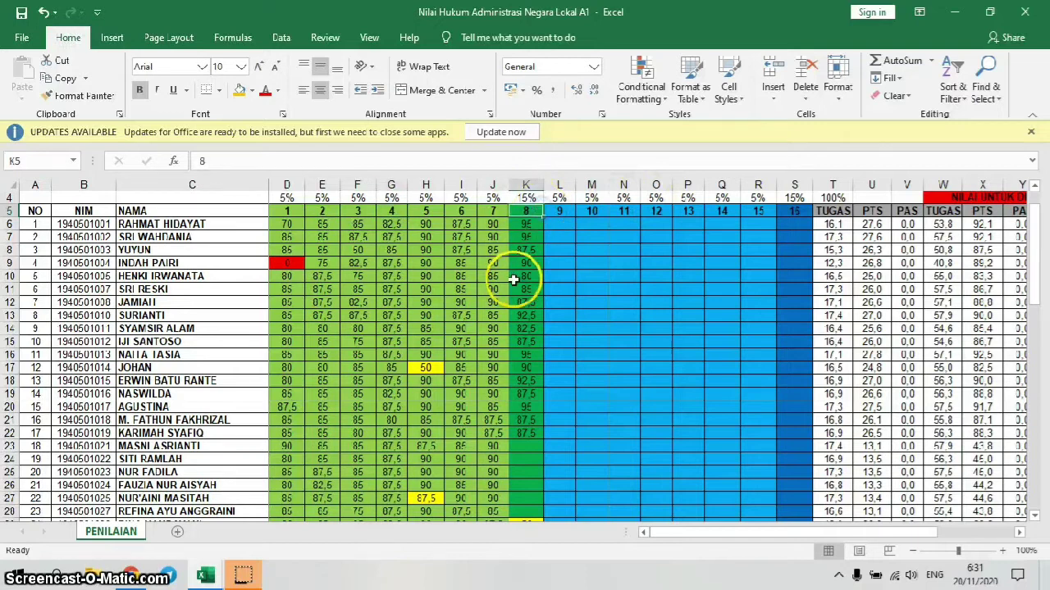
Switch to the Moodle course in Chrome, open its grades, and return to the course page.
left_click(143, 582)
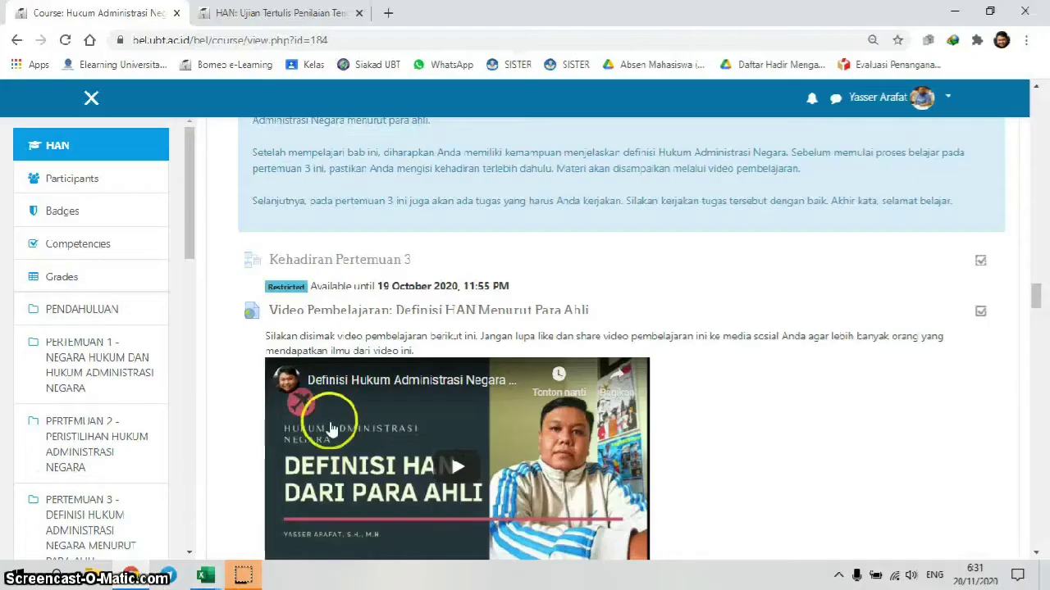
left_click(72, 279)
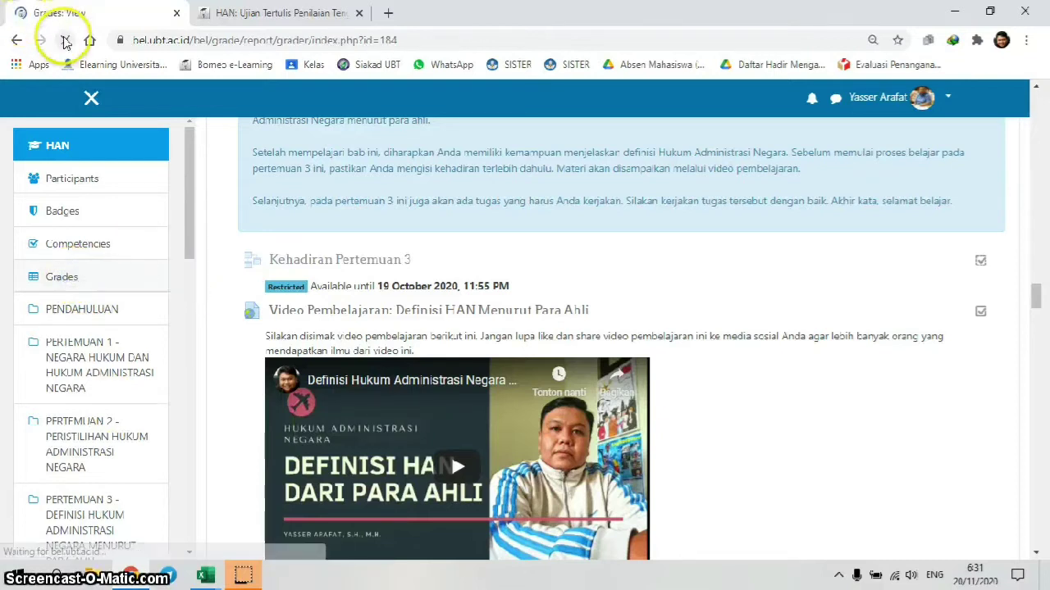
left_click(15, 39)
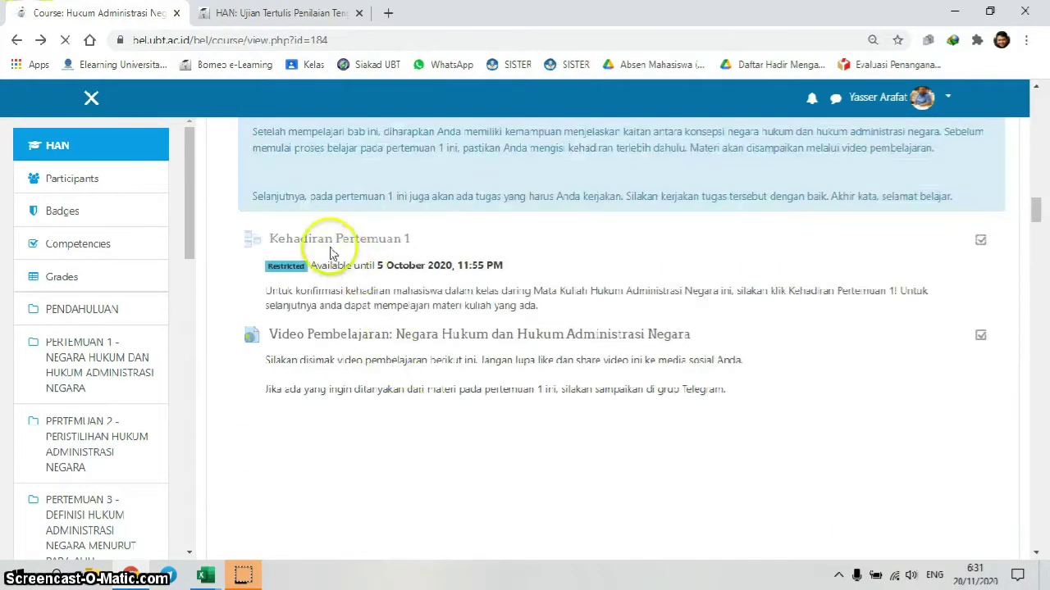
Look over the course sections for meetings 1 to 3 and return to the meeting 1 section.
scroll(385, 352, "down", 3)
scroll(361, 328, "down", 4)
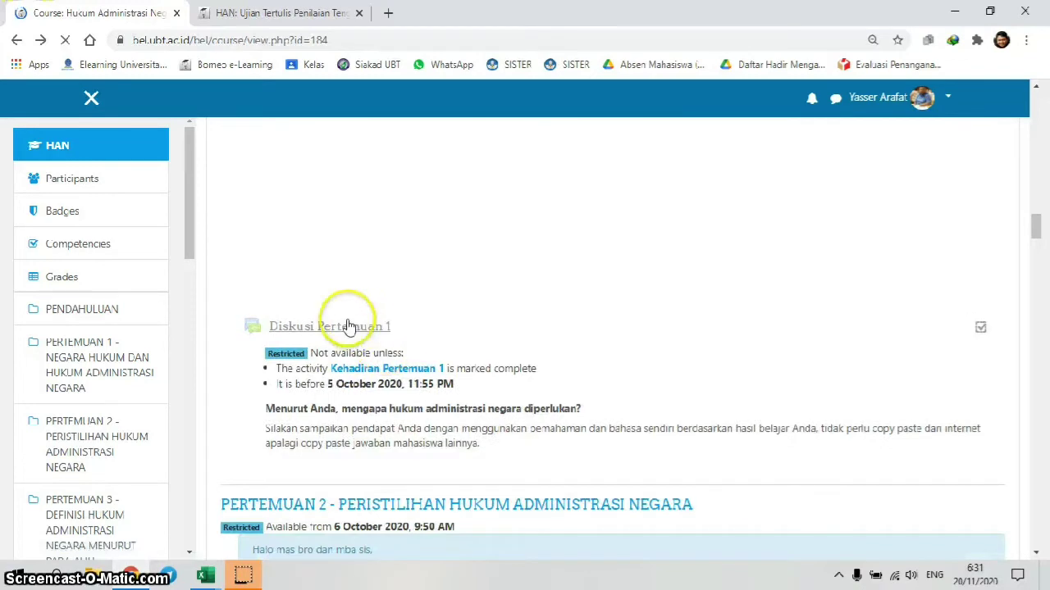
scroll(350, 322, "down", 4)
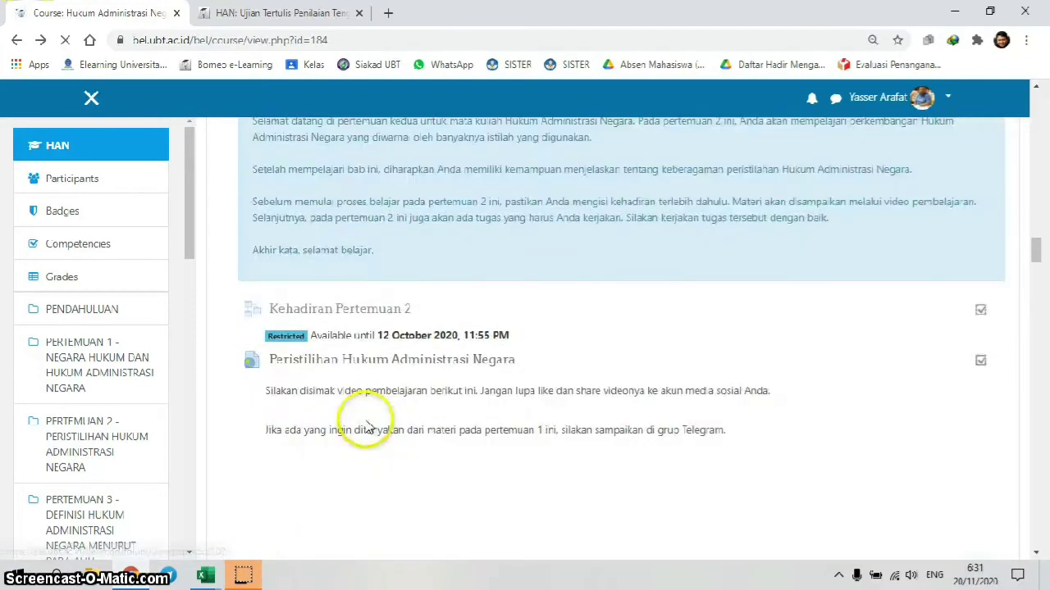
scroll(370, 316, "down", 7)
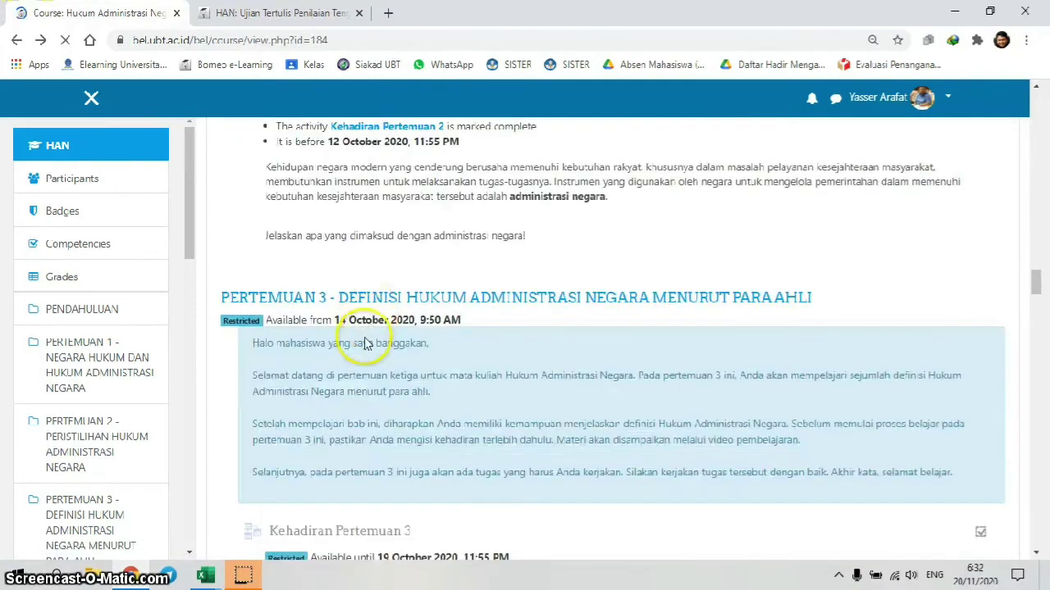
scroll(361, 310, "up", 10)
scroll(361, 309, "up", 10)
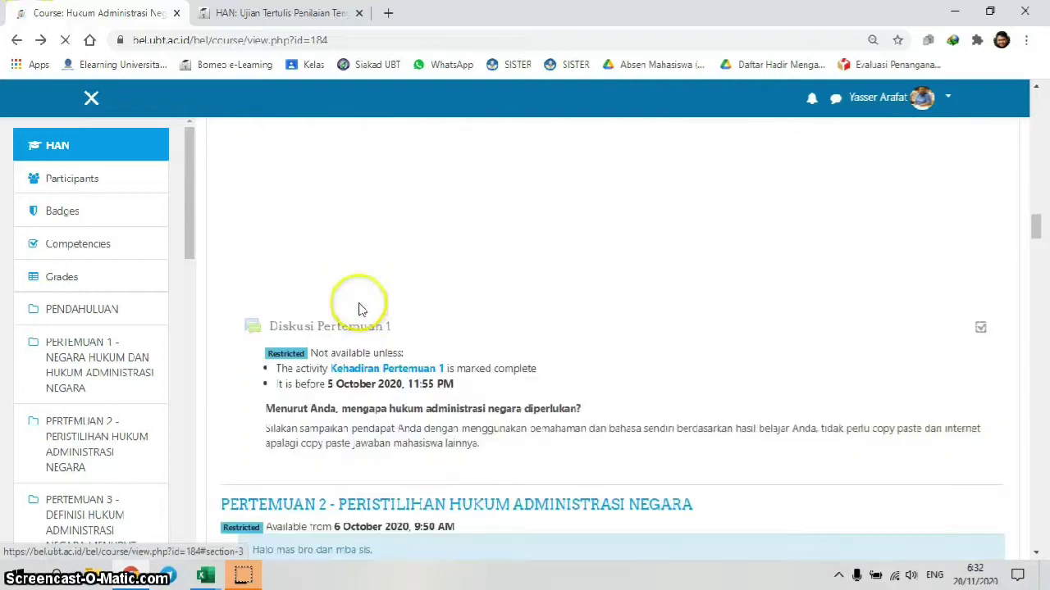
scroll(357, 324, "down", 2)
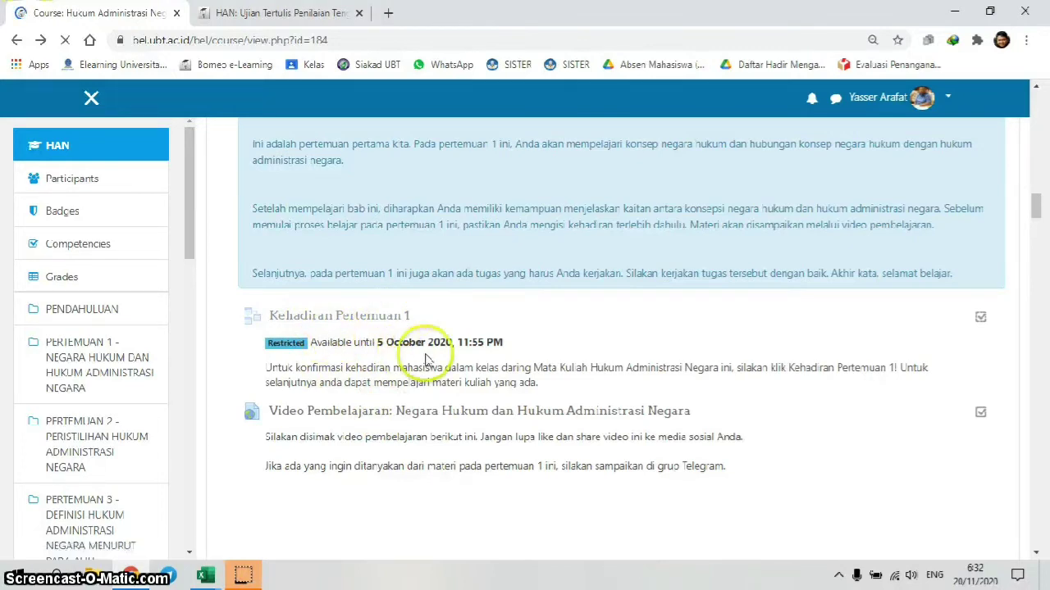
Examine meeting 1's attendance, learning video and discussion activities, including their availability restrictions.
scroll(426, 360, "down", 2)
scroll(427, 361, "down", 4)
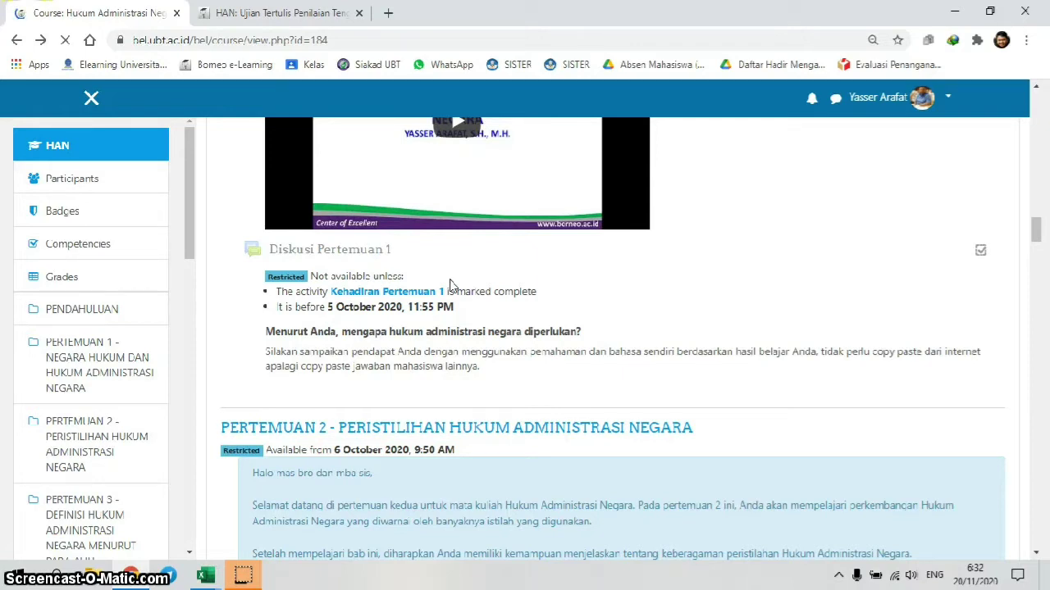
scroll(450, 284, "up", 5)
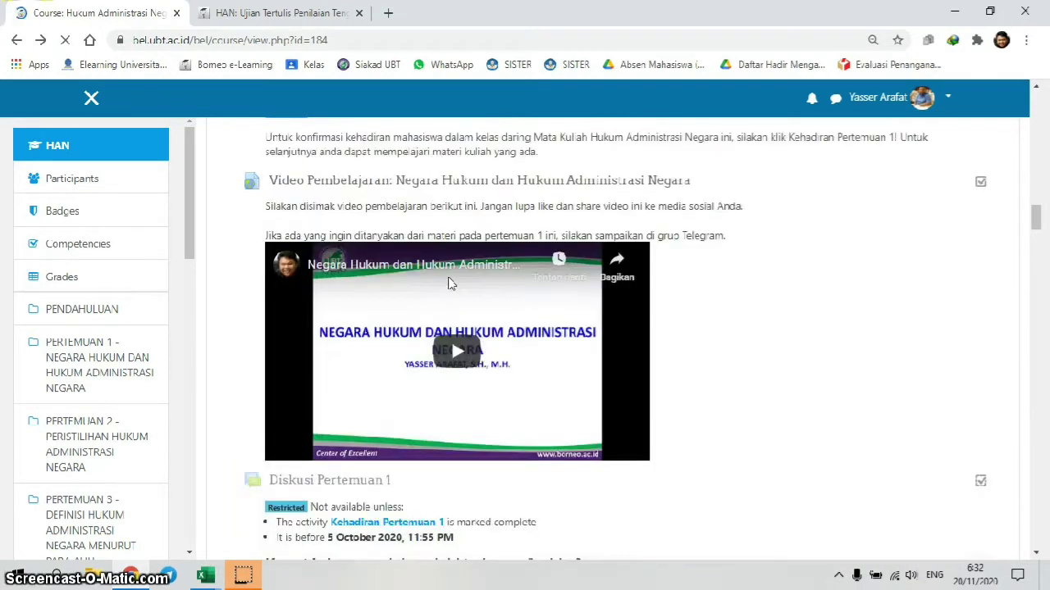
scroll(450, 283, "down", 3)
scroll(449, 283, "down", 3)
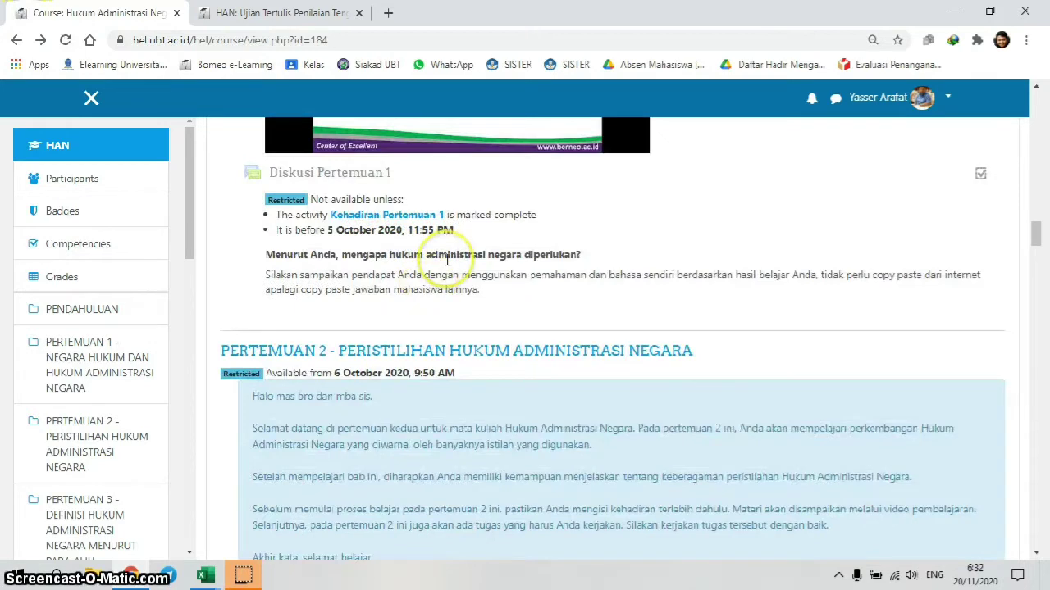
scroll(447, 259, "up", 5)
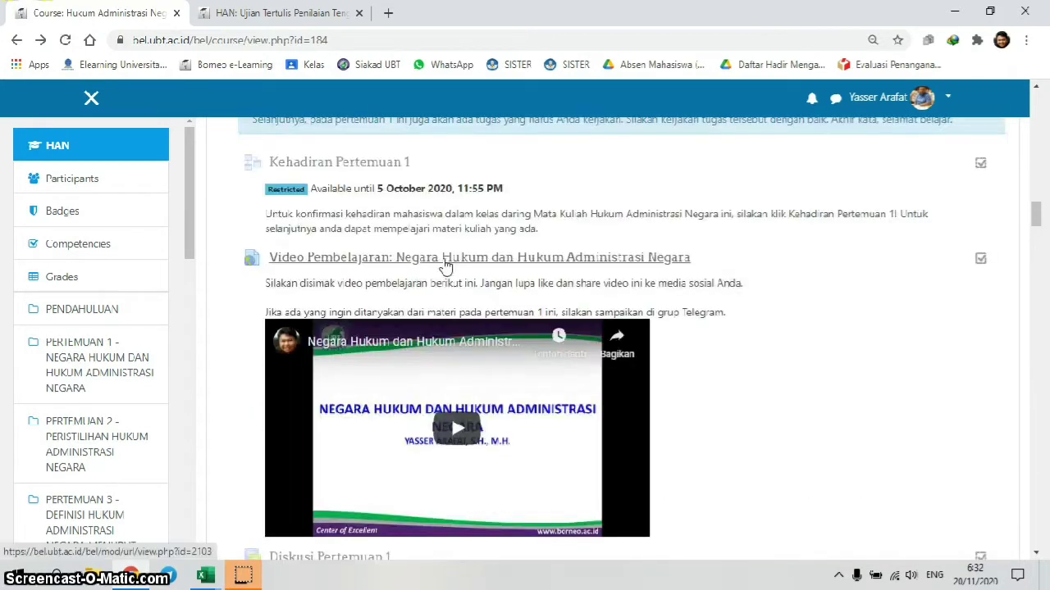
scroll(452, 283, "down", 4)
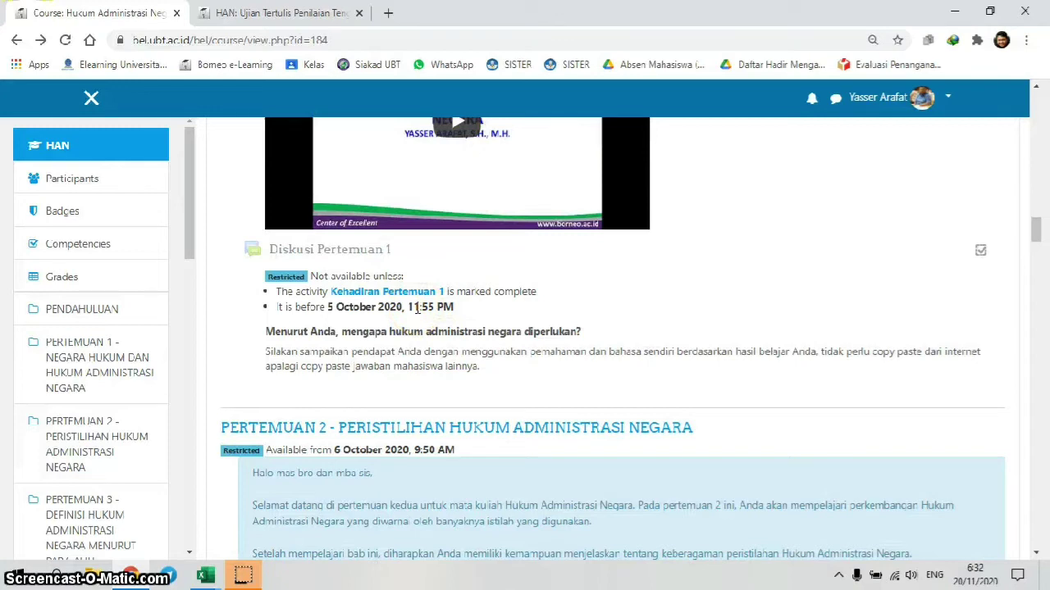
left_click(400, 353)
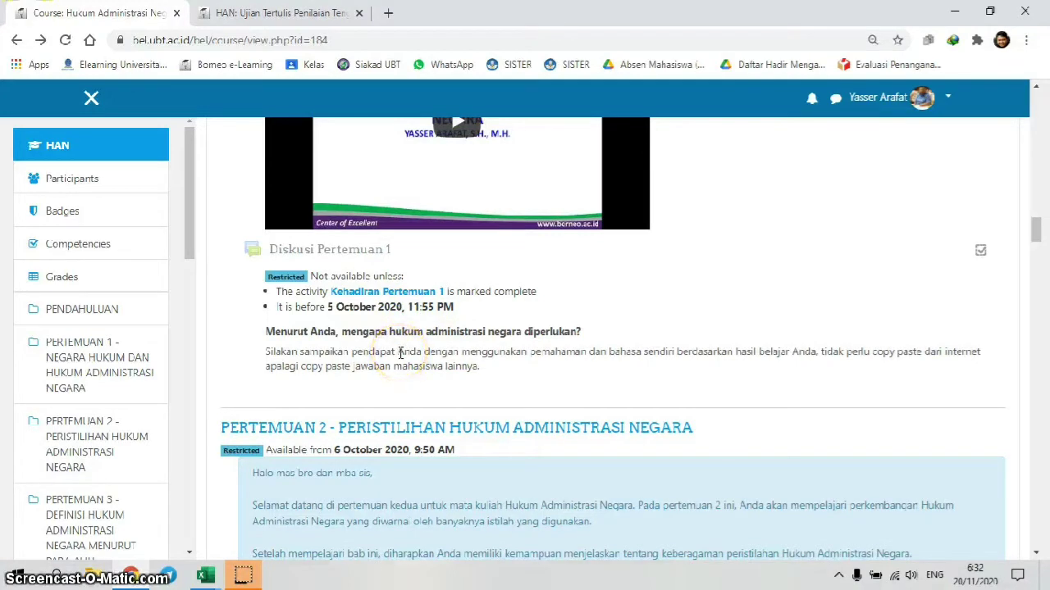
scroll(400, 353, "up", 3)
scroll(400, 352, "up", 2)
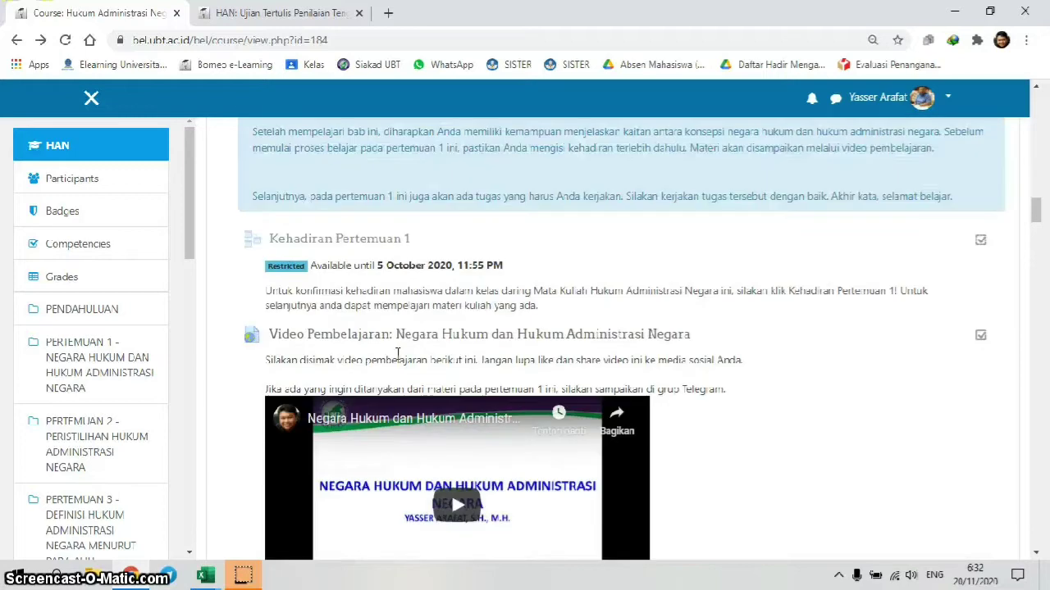
left_click(381, 318)
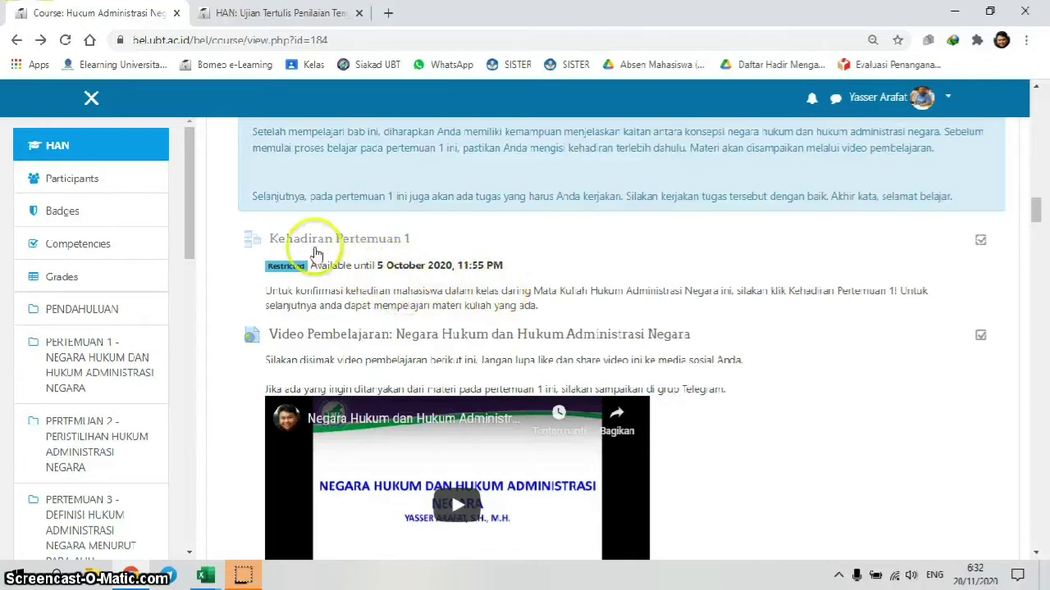
Continue from the meeting 1 discussion to examine meeting 2's attendance, video and discussion activities.
scroll(446, 328, "down", 1)
scroll(445, 328, "down", 3)
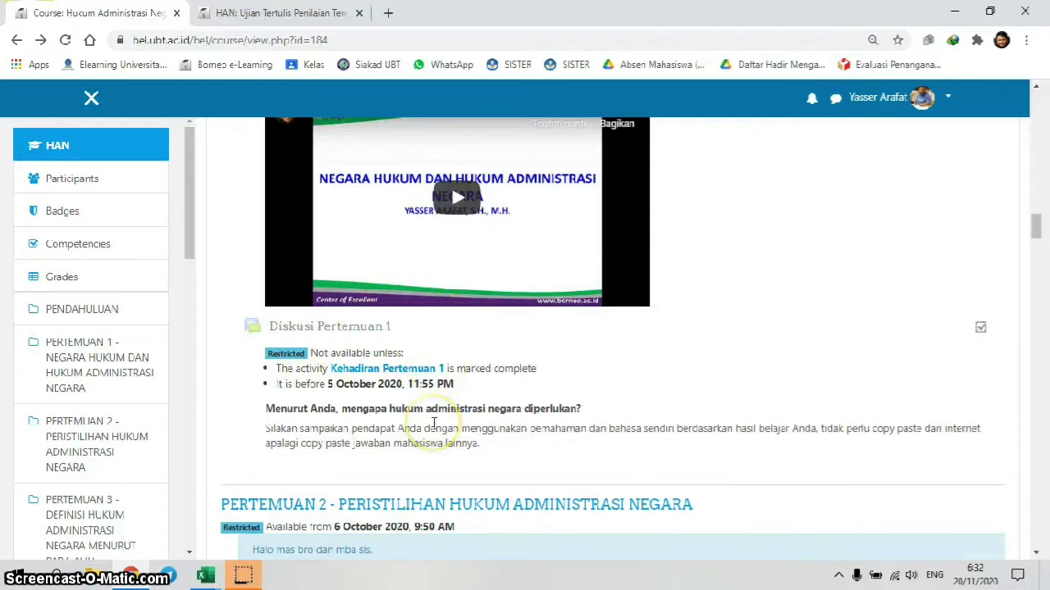
scroll(434, 423, "down", 6)
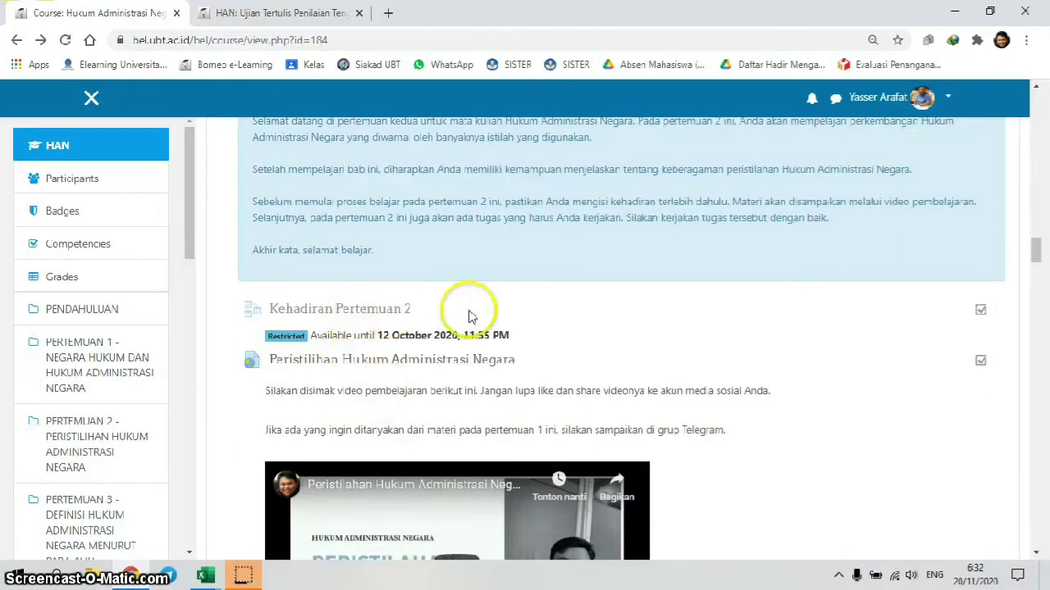
scroll(469, 317, "down", 4)
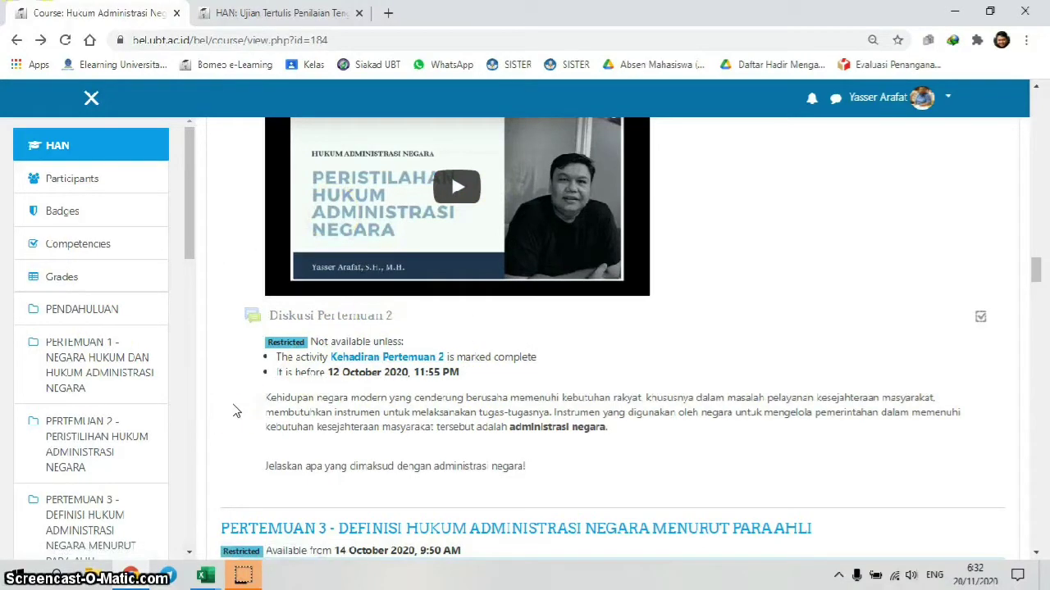
Open the course's grader report and go to the gradebook setup.
left_click(105, 283)
left_click(74, 283)
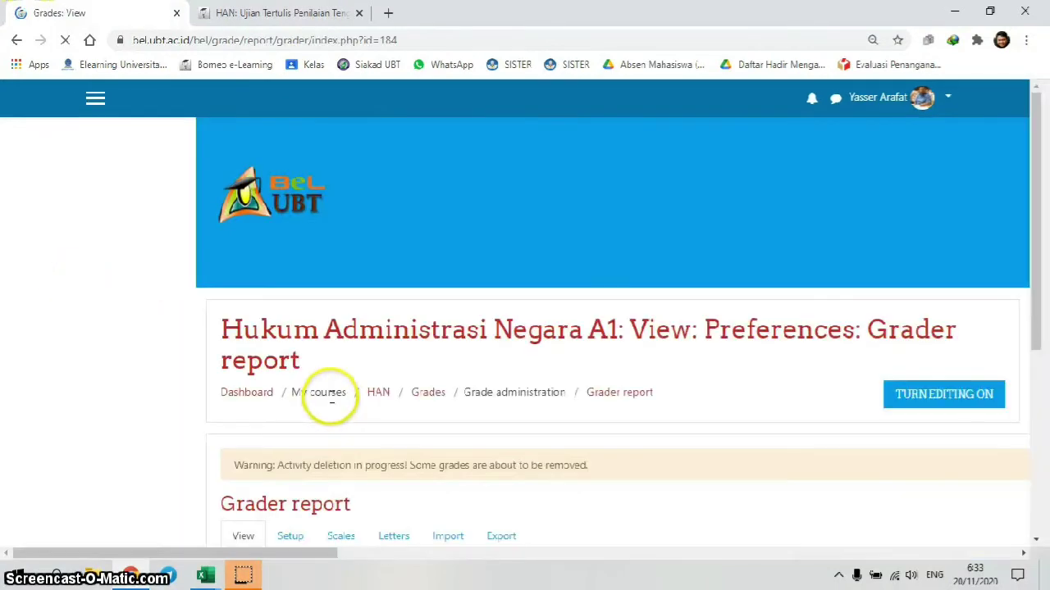
scroll(328, 398, "down", 3)
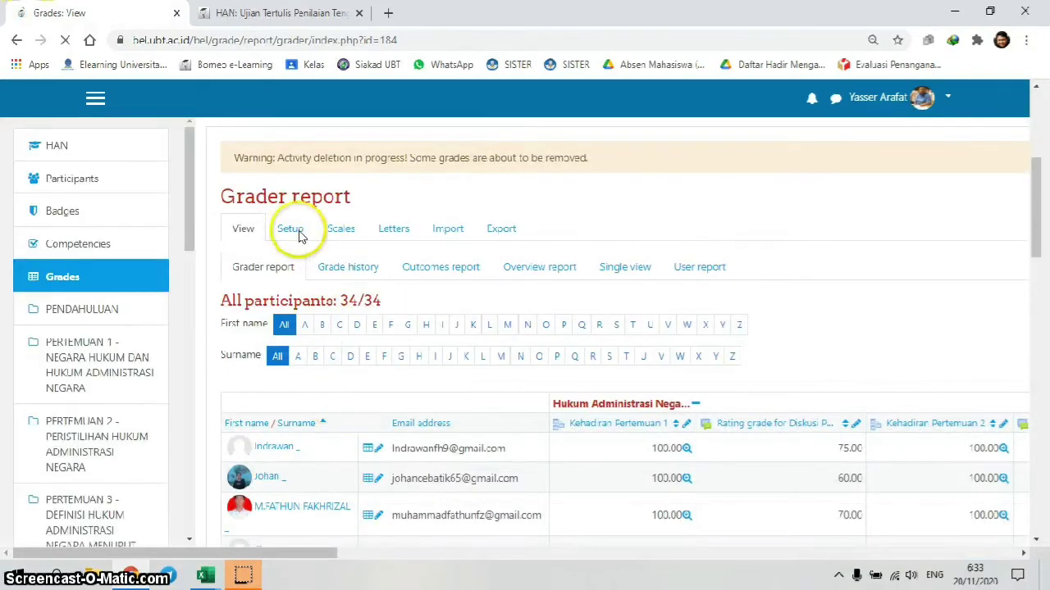
left_click(290, 260)
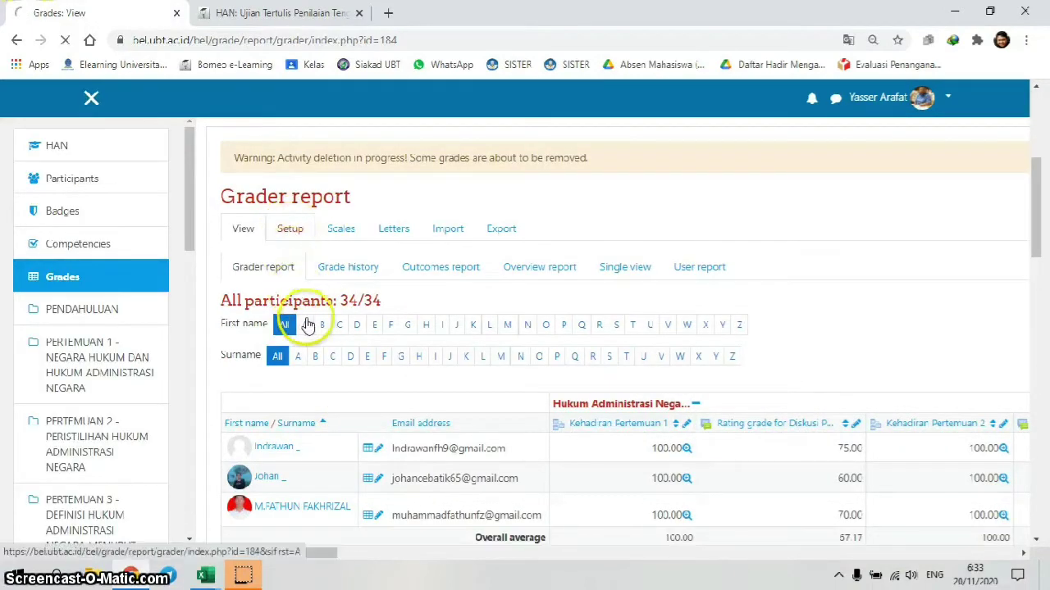
Look over the grade items in the gradebook setup, from meeting 1 attendance down to the course total.
scroll(312, 322, "down", 10)
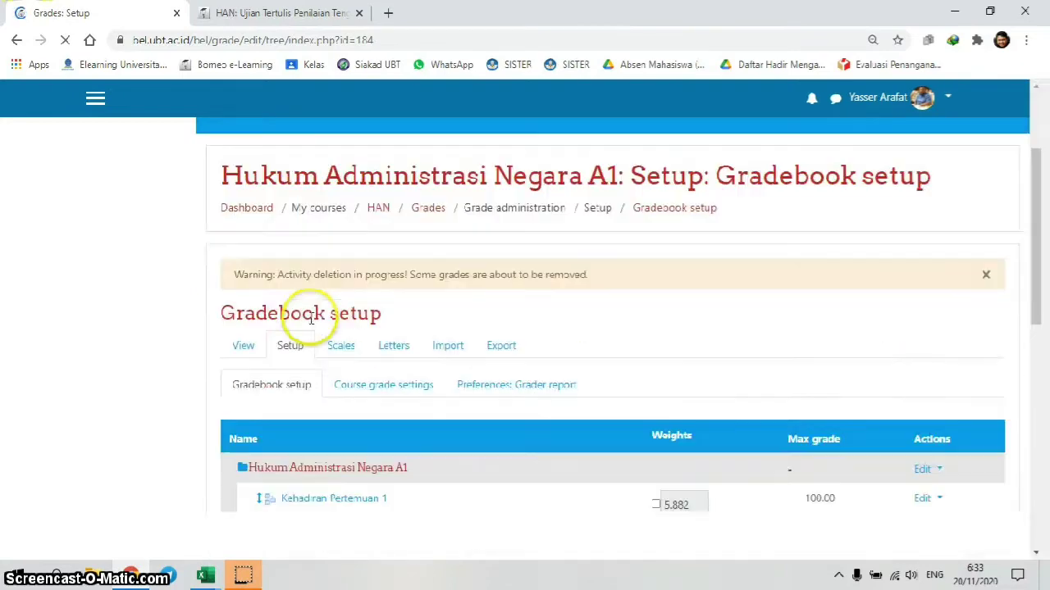
scroll(314, 318, "down", 3)
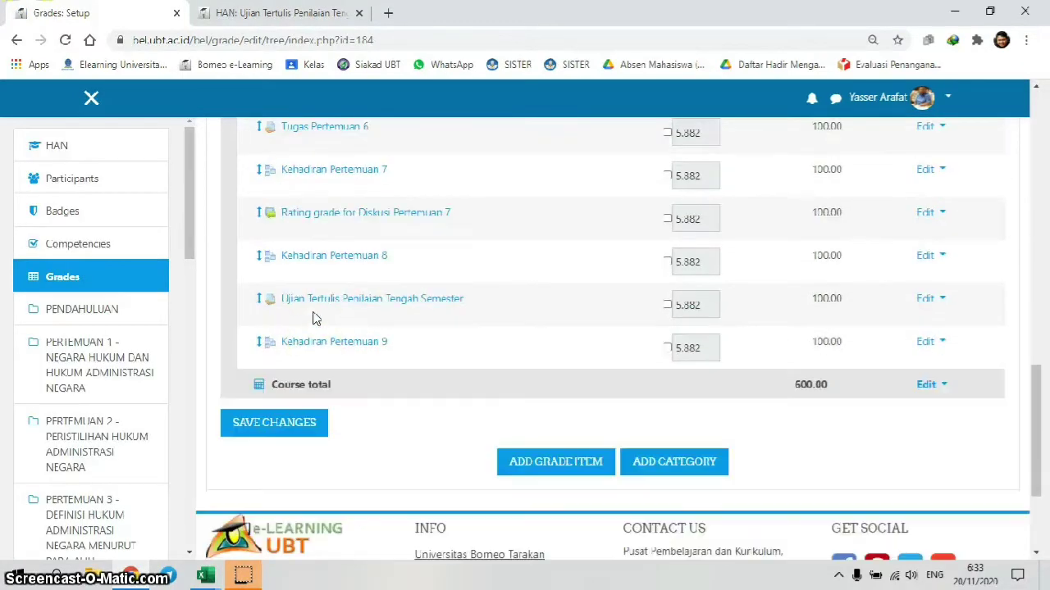
scroll(320, 316, "up", 8)
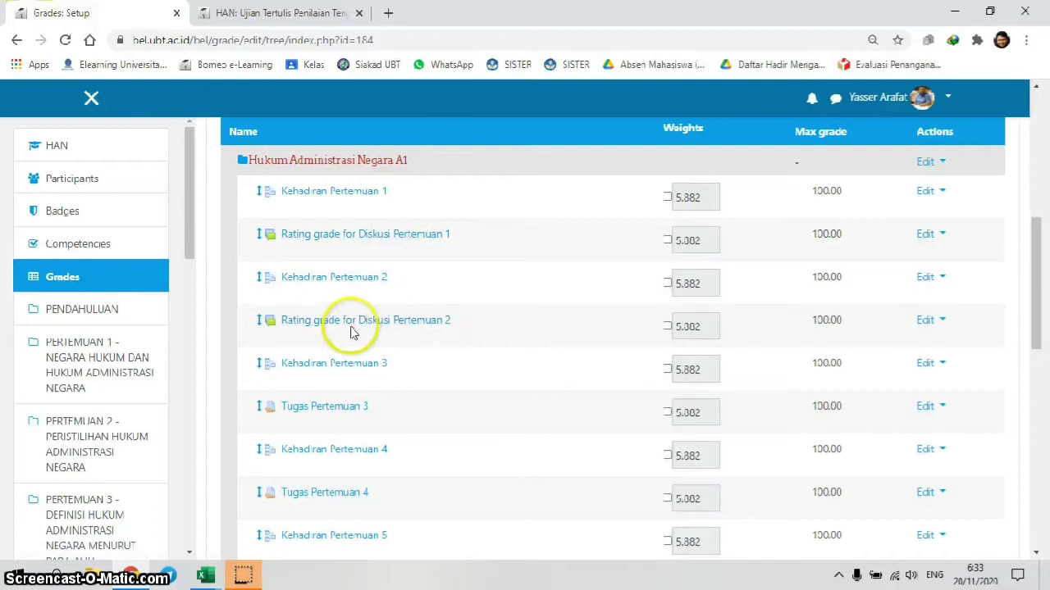
scroll(352, 428, "down", 5)
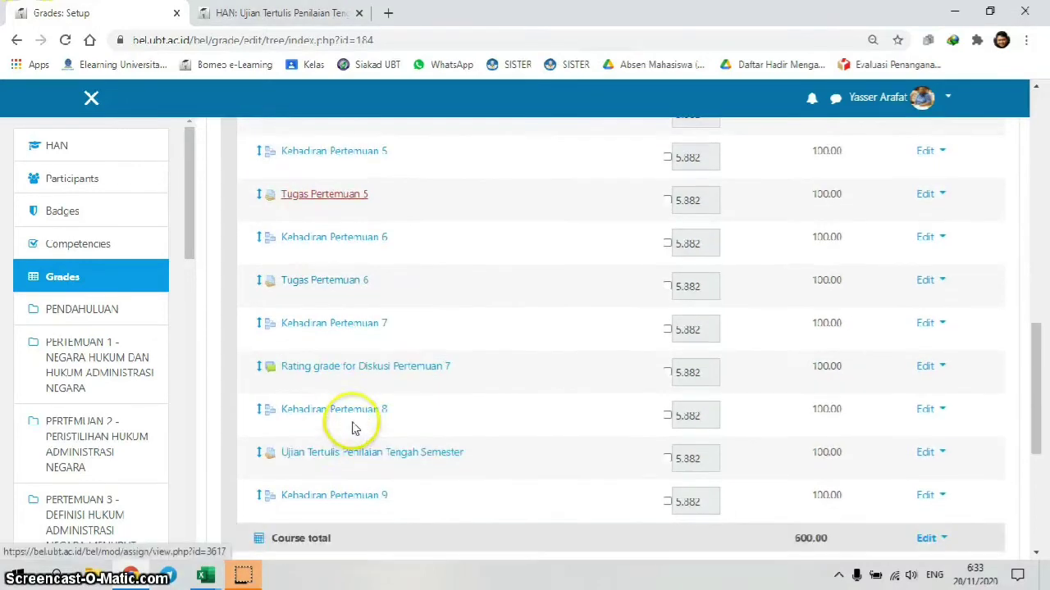
scroll(353, 428, "down", 1)
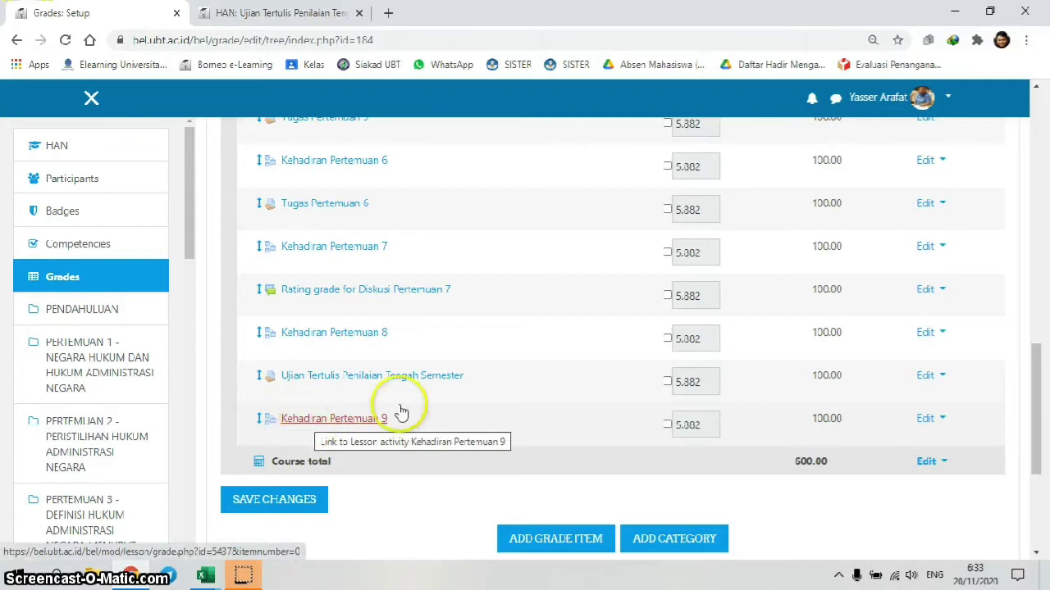
Move the Kehadiran Pertemuan 9 grade item above Ujian Tertulis Penilaian Tengah Semester in the gradebook.
left_click(259, 425)
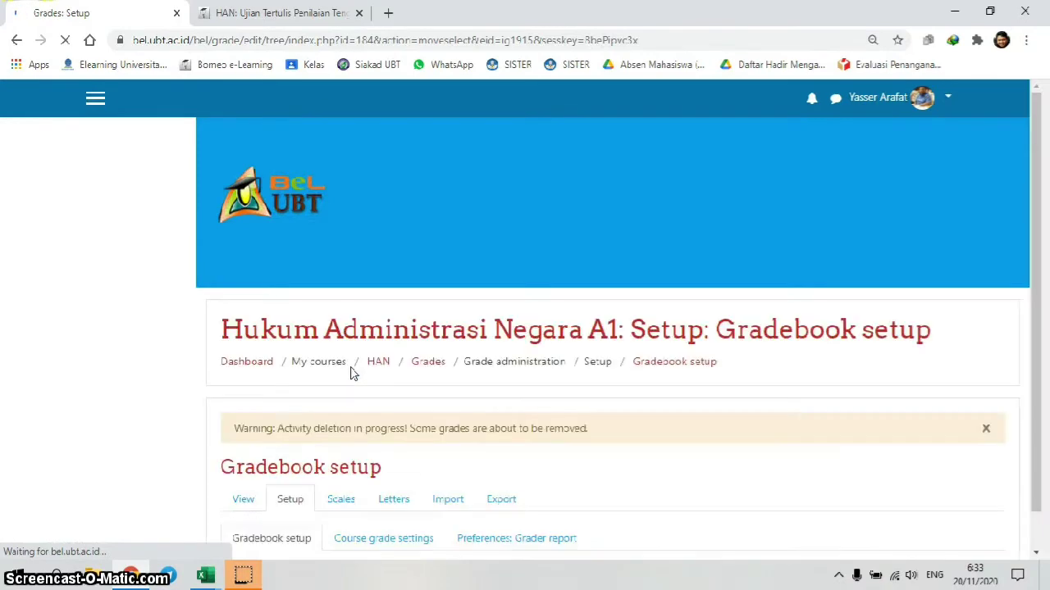
scroll(351, 372, "down", 10)
scroll(470, 386, "down", 2)
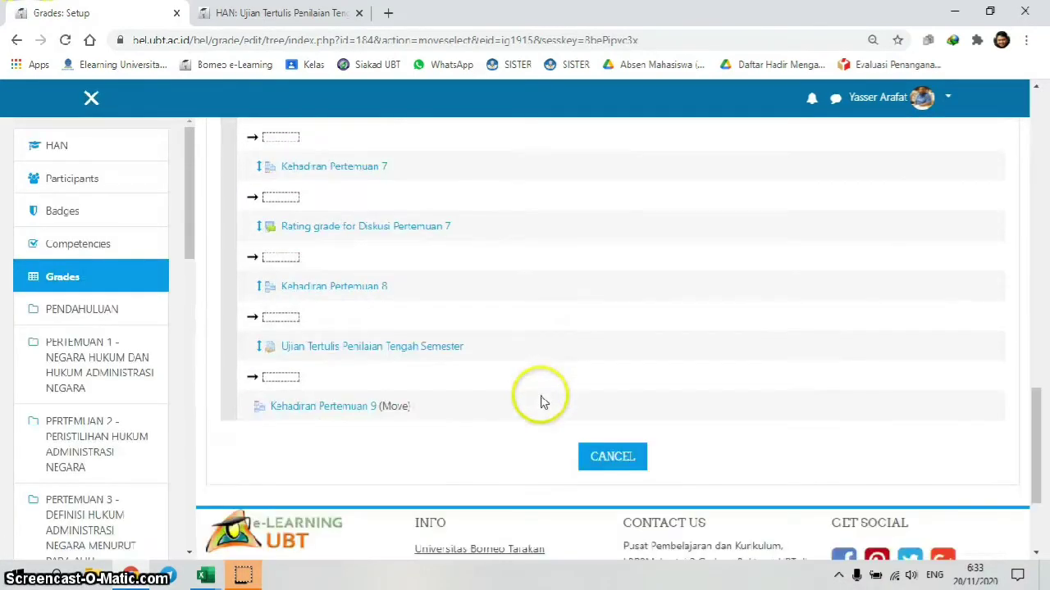
left_click(279, 320)
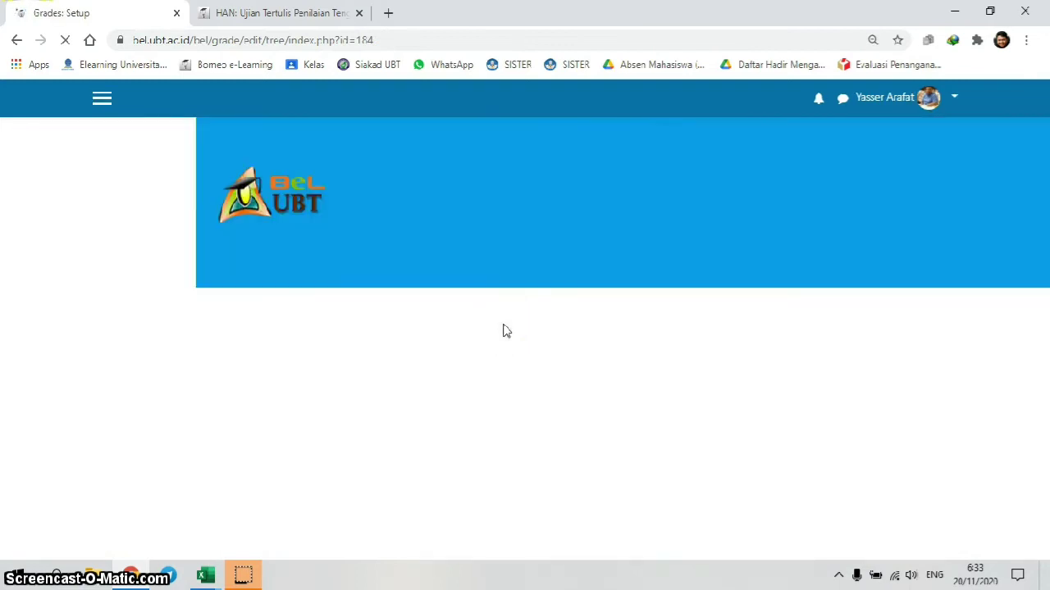
scroll(506, 328, "down", 5)
scroll(502, 328, "down", 10)
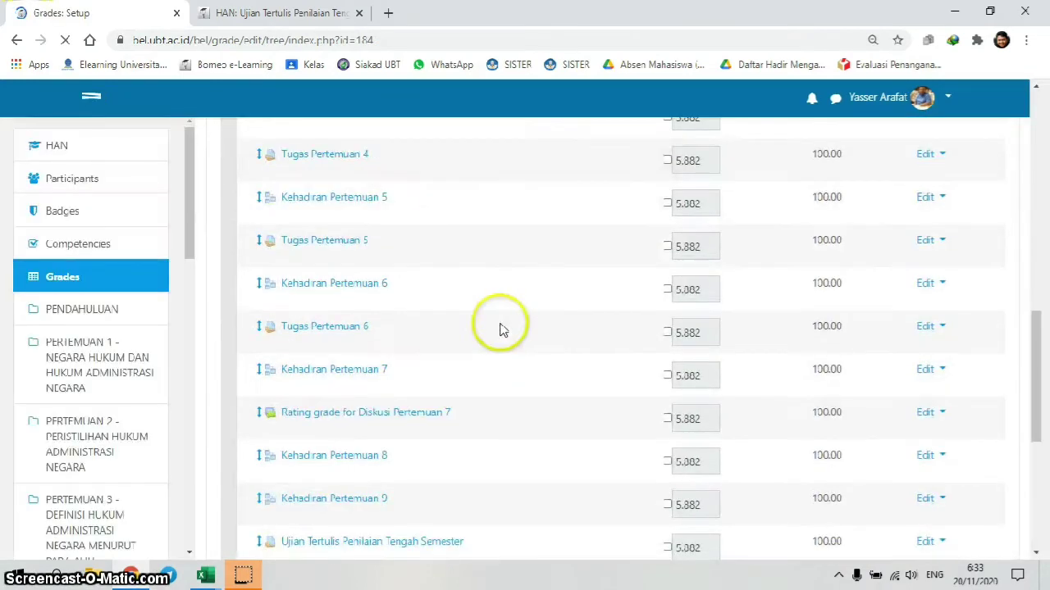
scroll(459, 322, "up", 1)
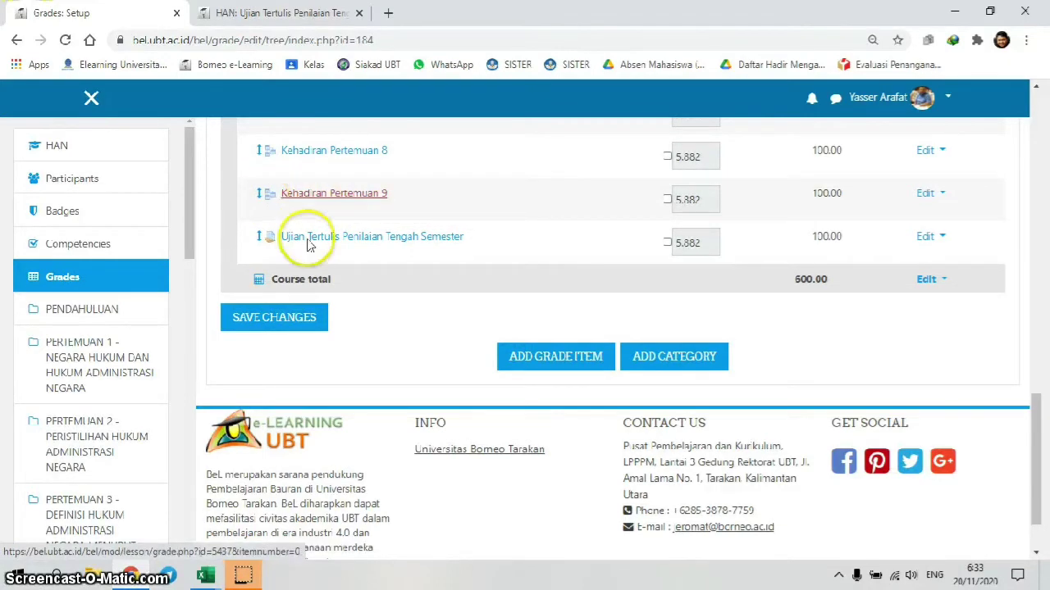
Move the Kehadiran Pertemuan 9 grade item back below Ujian Tertulis Penilaian Tengah Semester.
left_click(258, 201)
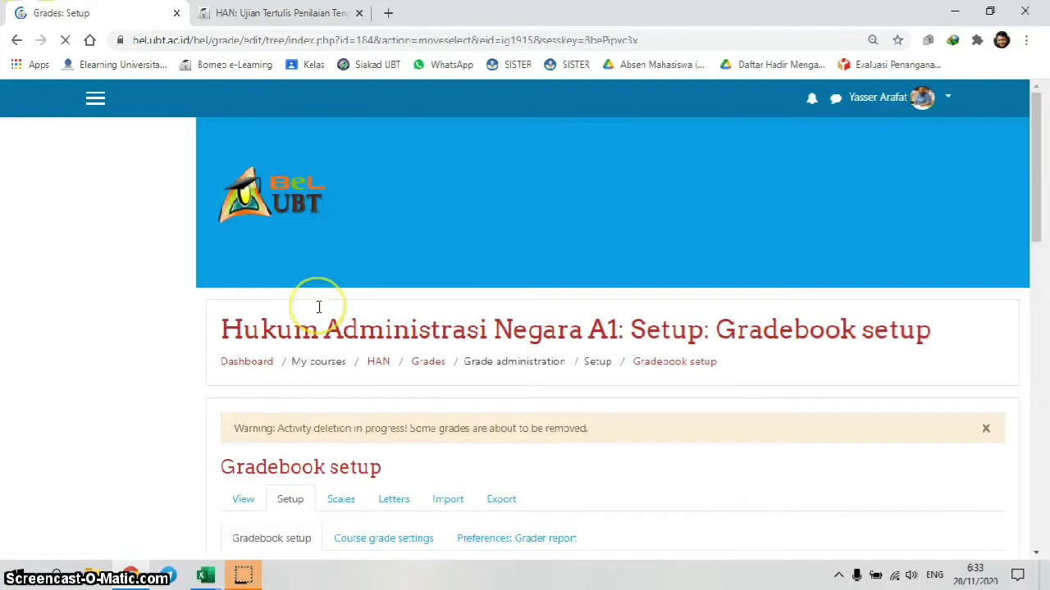
scroll(318, 307, "down", 15)
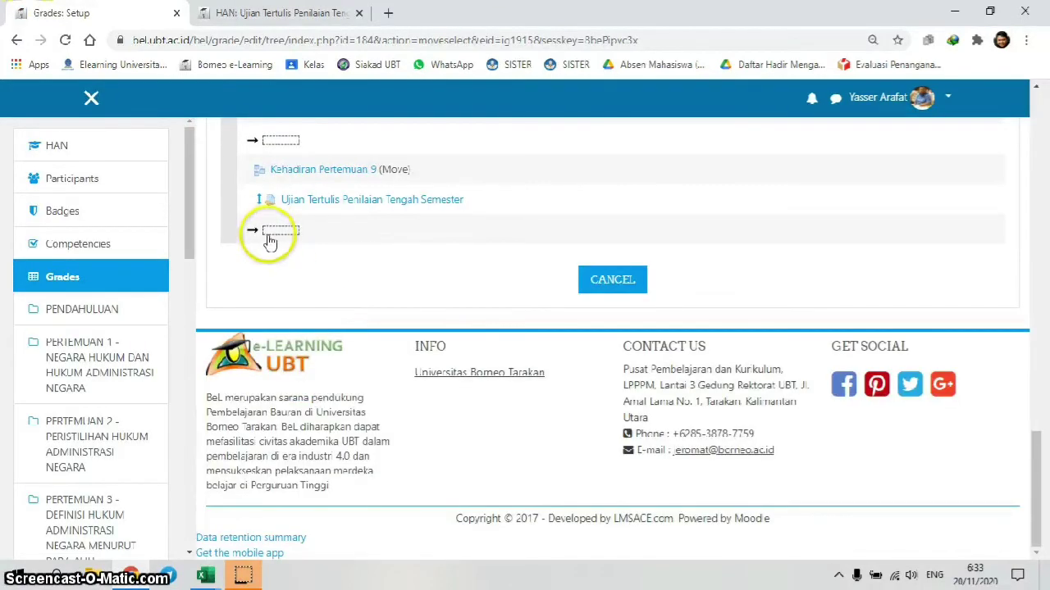
left_click(275, 232)
left_click(324, 328)
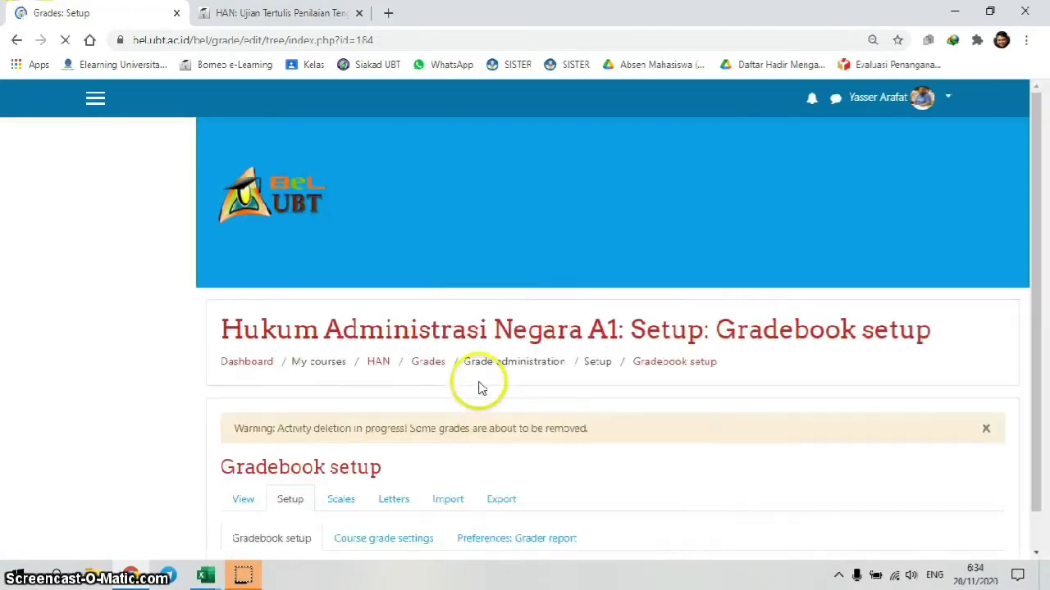
scroll(478, 384, "down", 15)
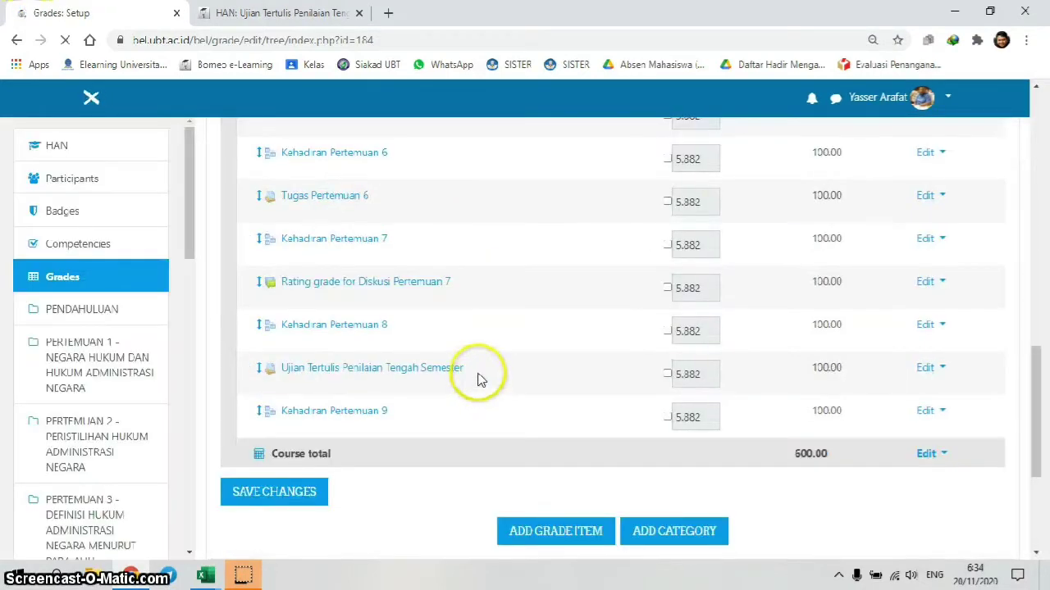
Open the calculation editor for the course total and go to its ID numbers list.
scroll(469, 340, "up", 10)
scroll(469, 339, "down", 10)
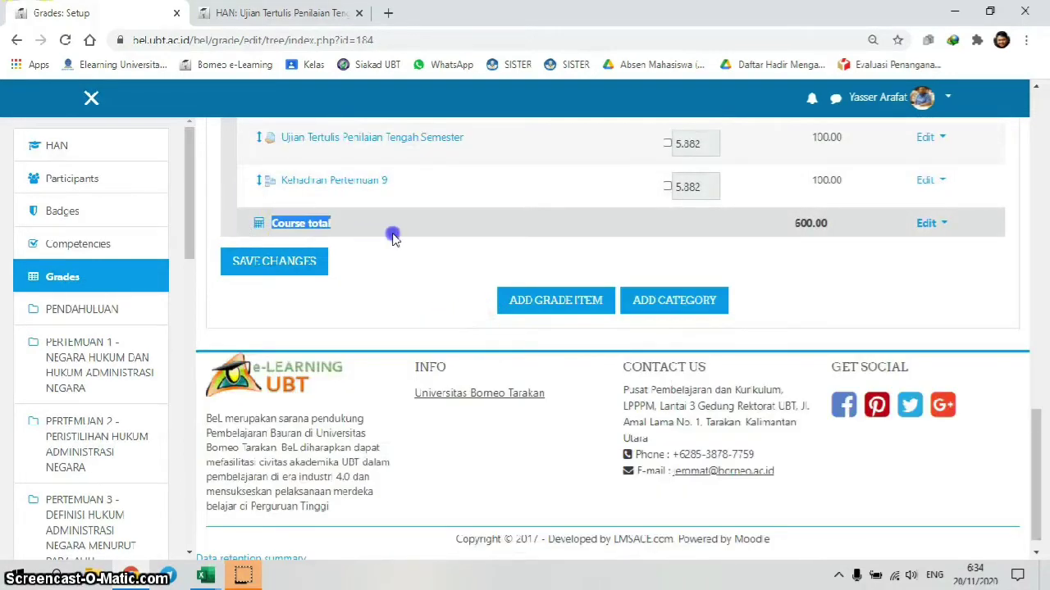
left_click(929, 226)
left_click(904, 240)
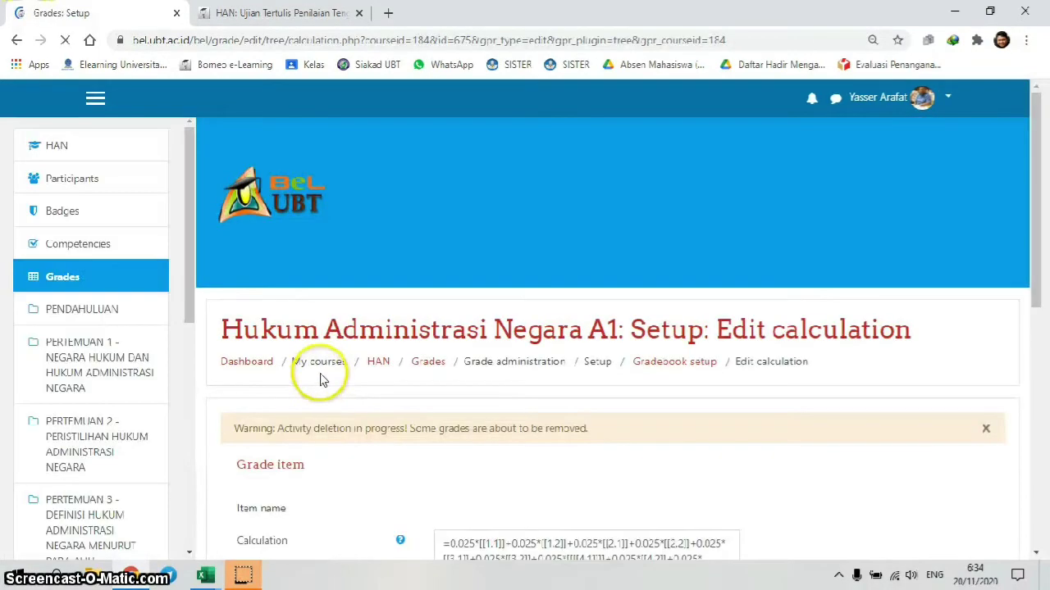
scroll(328, 363, "down", 4)
scroll(356, 351, "down", 2)
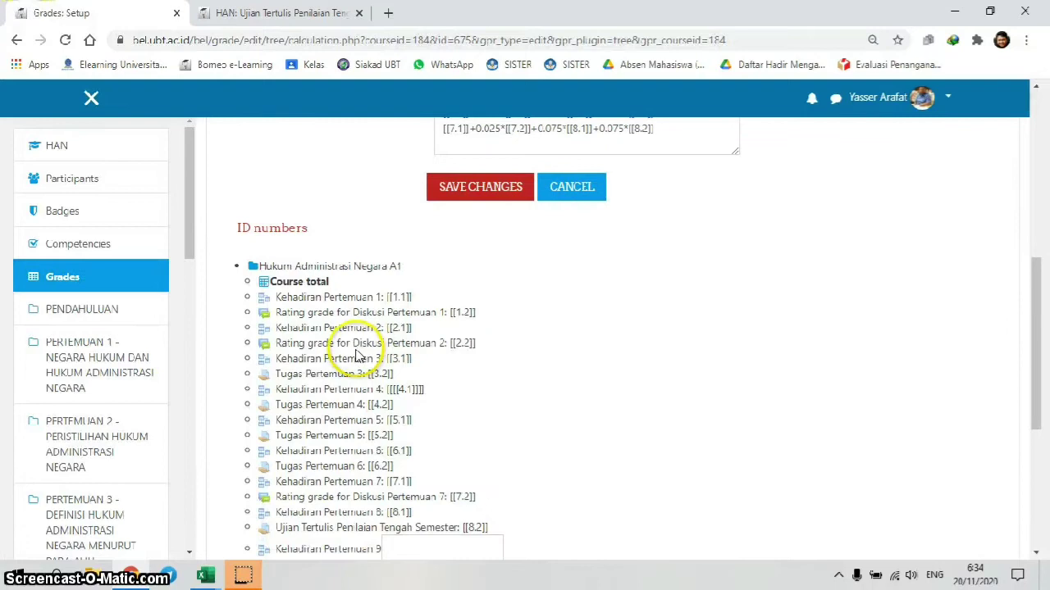
Examine the ID numbers of the attendance, discussion and assignment items, starting with meetings 1 and 2.
left_click_drag(236, 228, 336, 234)
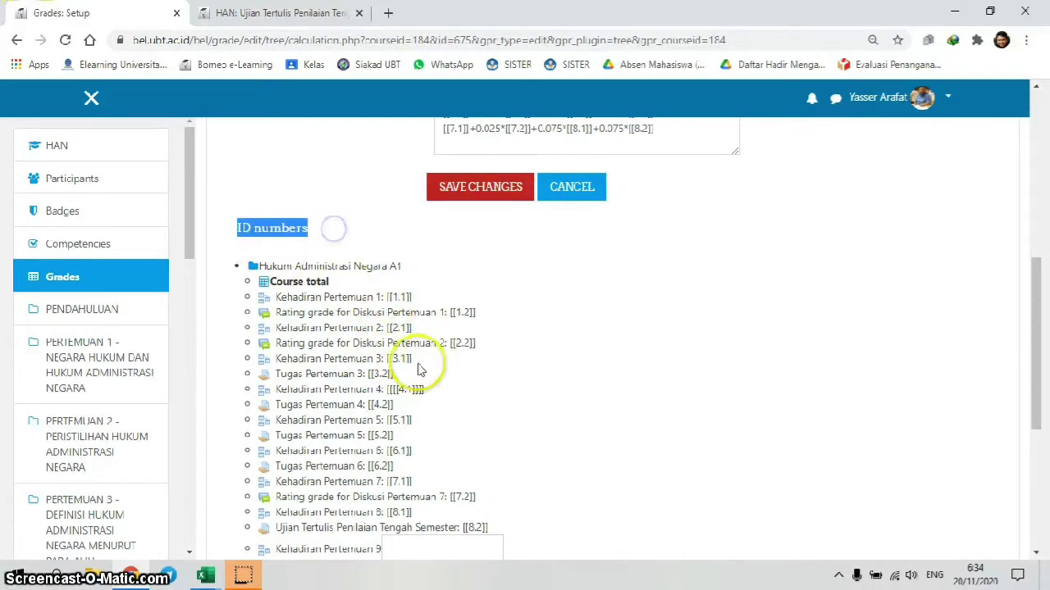
left_click_drag(324, 297, 424, 302)
left_click_drag(298, 313, 454, 312)
left_click_drag(276, 328, 464, 343)
left_click(510, 361)
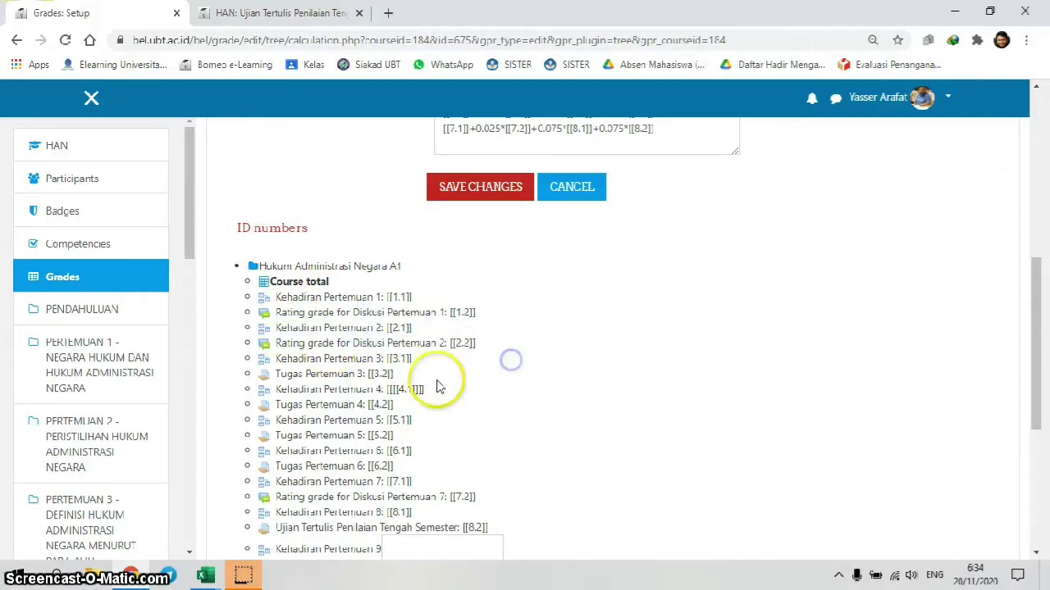
scroll(435, 379, "down", 1)
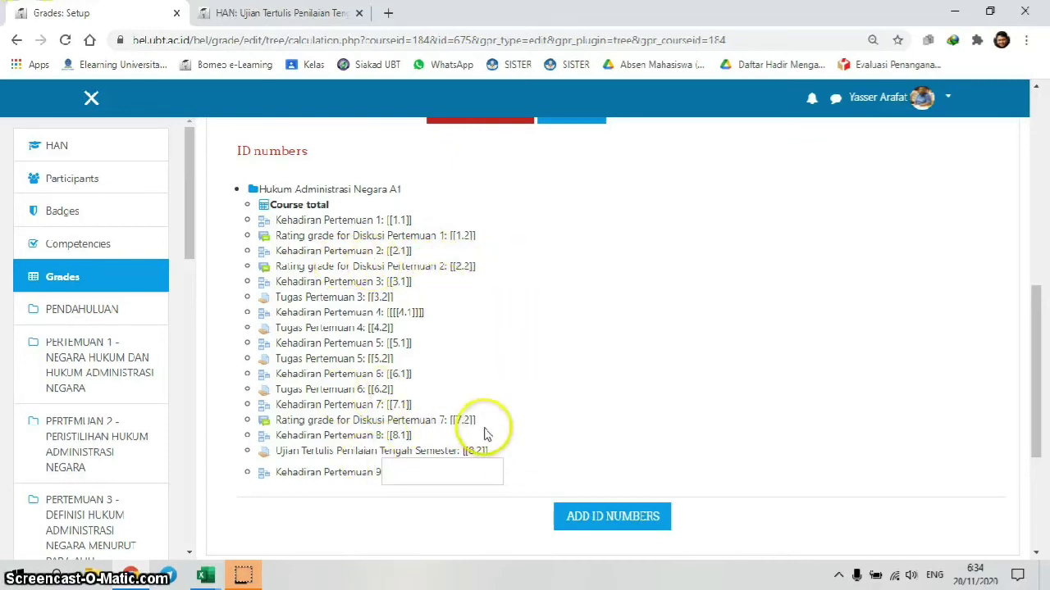
Add the ID number 9.1 to the Kehadiran Pertemuan 9 grade item and check its entry in the list.
scroll(483, 434, "down", 1)
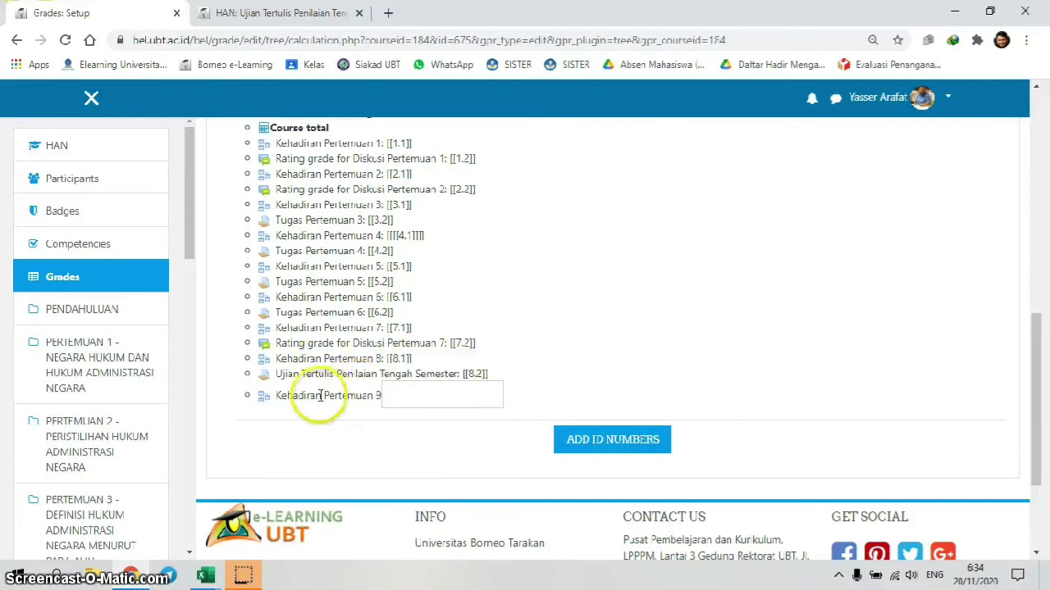
left_click_drag(282, 397, 383, 396)
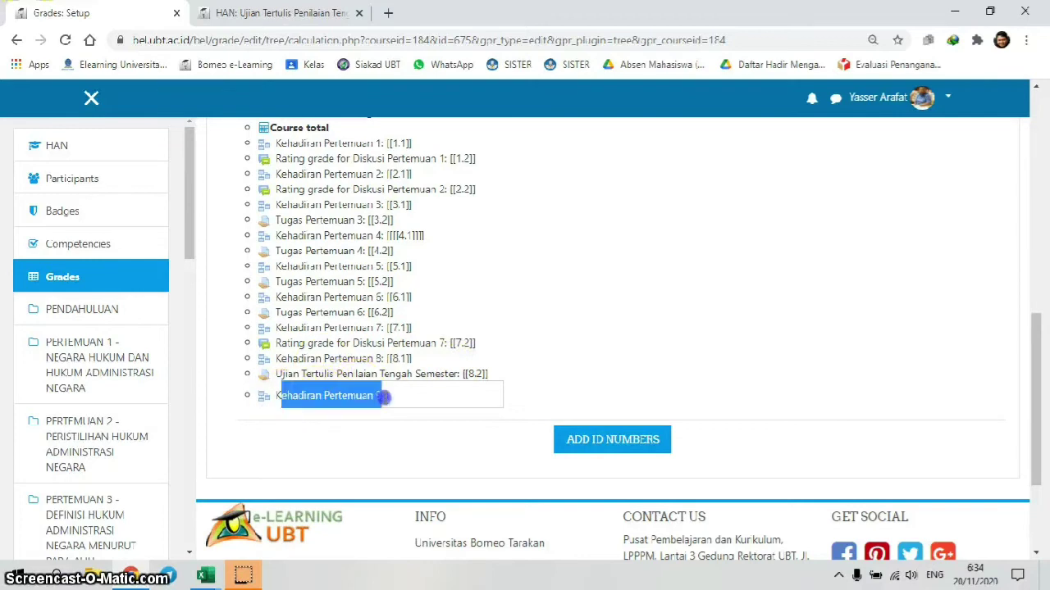
left_click(277, 395)
left_click_drag(277, 395, 380, 395)
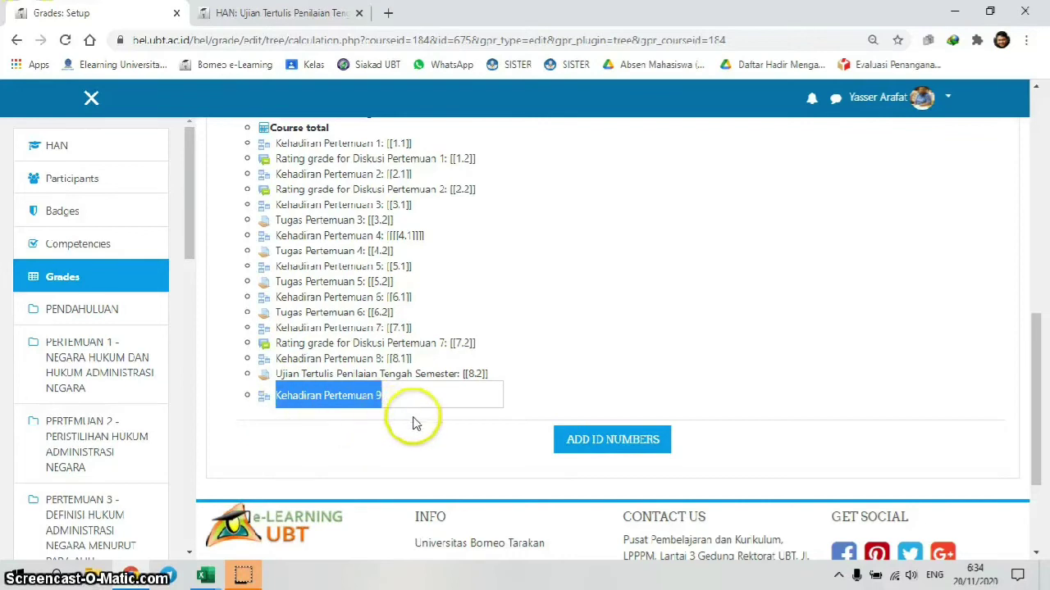
left_click(410, 395)
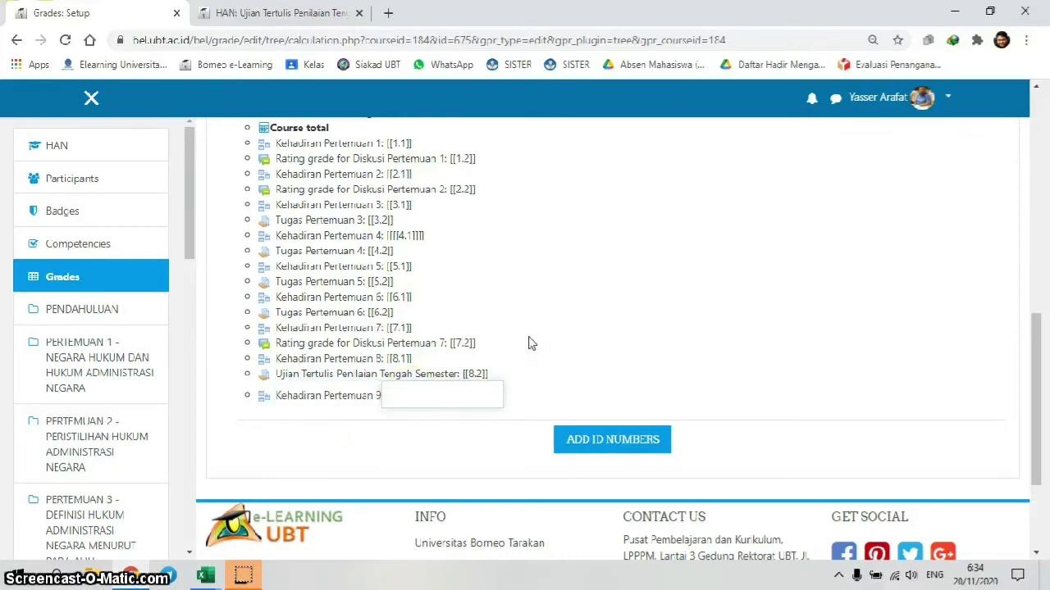
type("9.1")
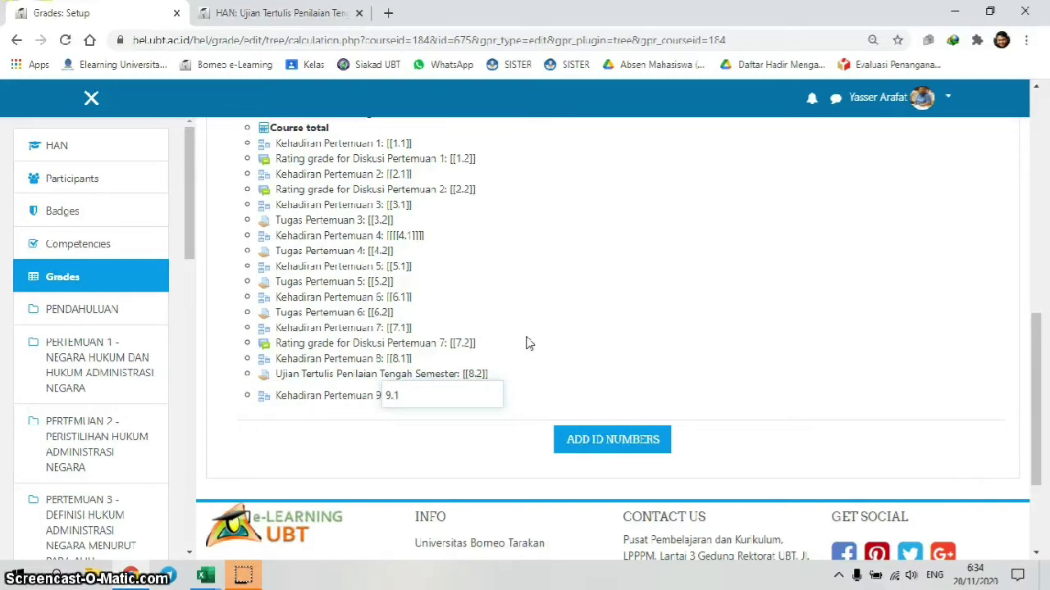
left_click(574, 443)
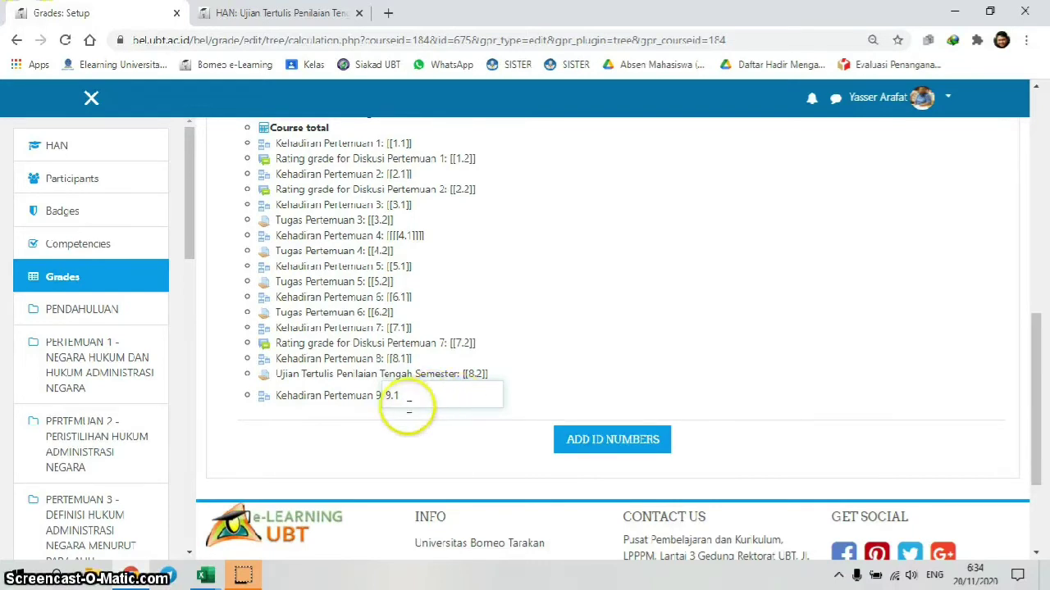
left_click(593, 440)
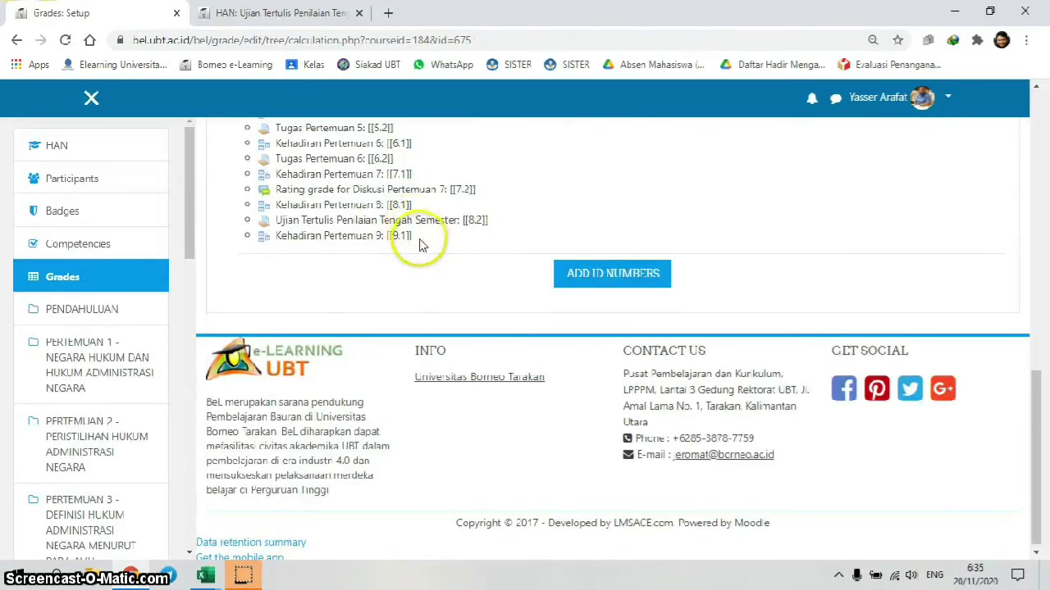
left_click_drag(419, 239, 283, 222)
left_click(541, 227)
Compare the meeting 1 terms of the course total calculation with the ID numbers [[1.1]] and [[1.2]].
scroll(452, 352, "up", 5)
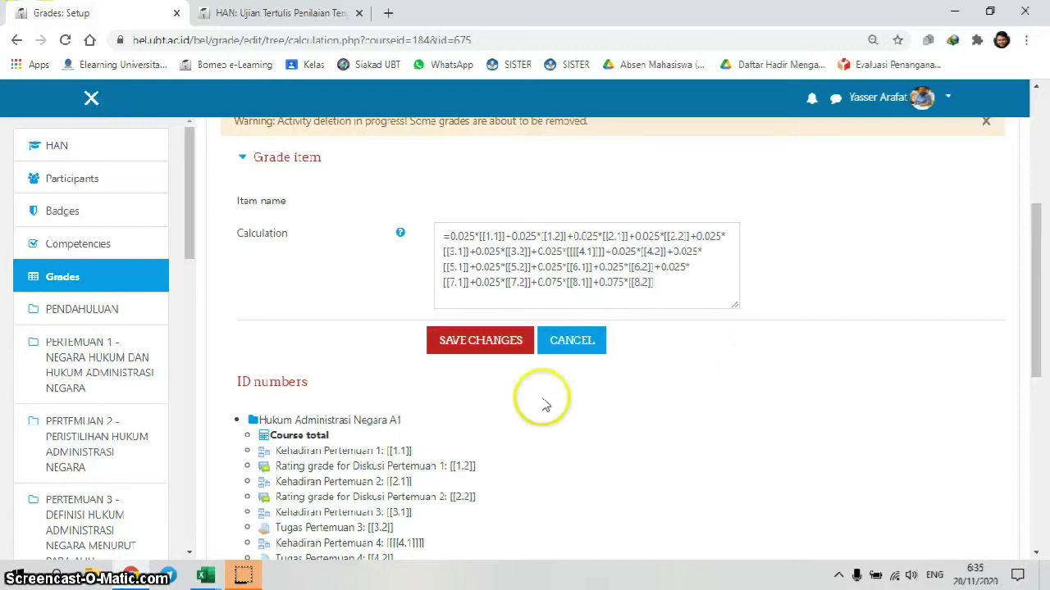
left_click_drag(337, 457, 511, 463)
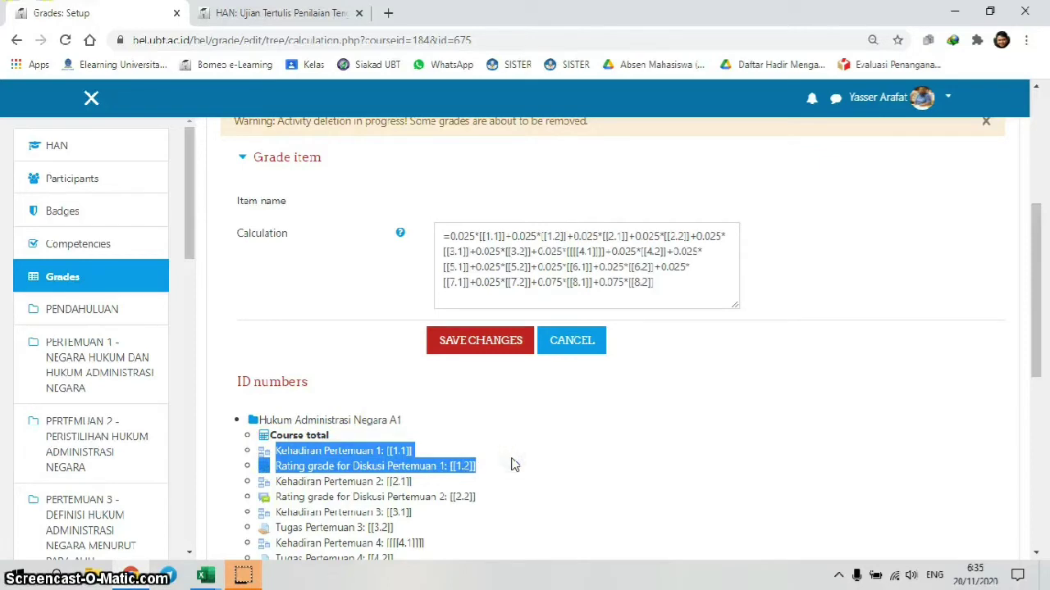
left_click(445, 236)
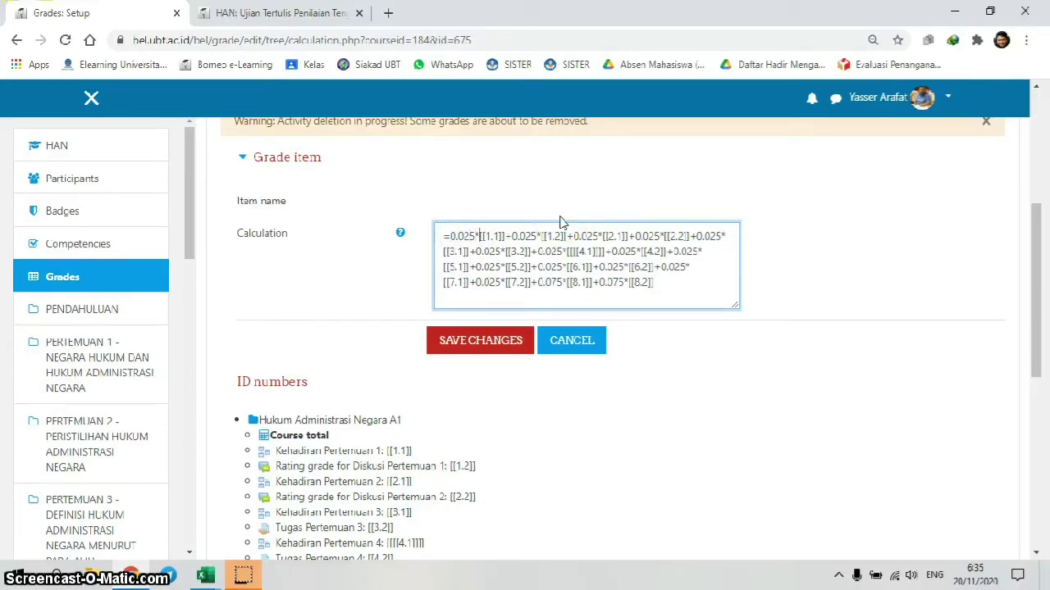
key("Right")
key("Right")
key("Right")
key("Right")
key("Right")
key("Right")
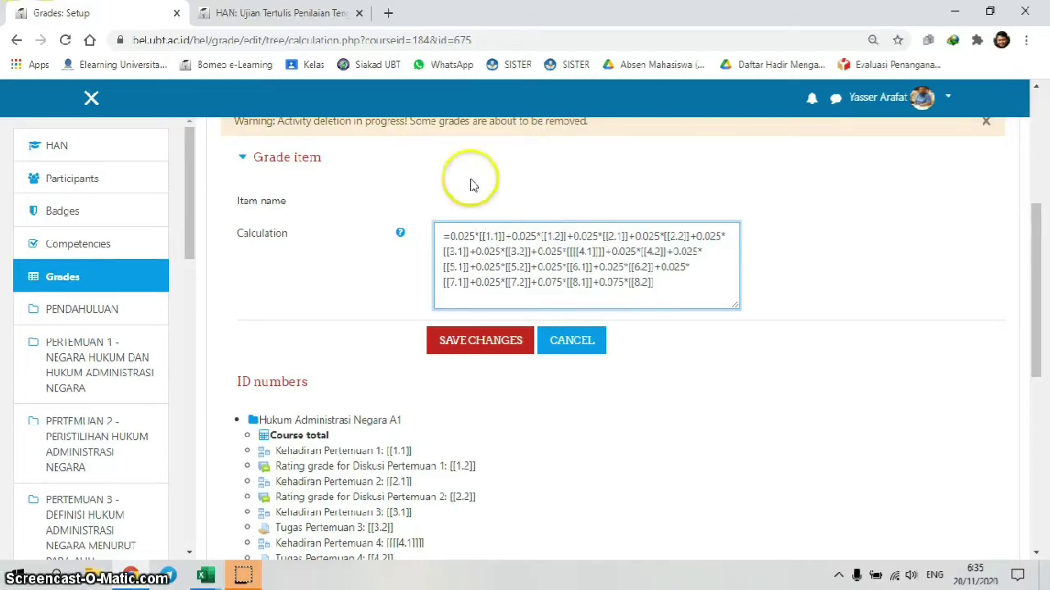
left_click_drag(384, 451, 420, 454)
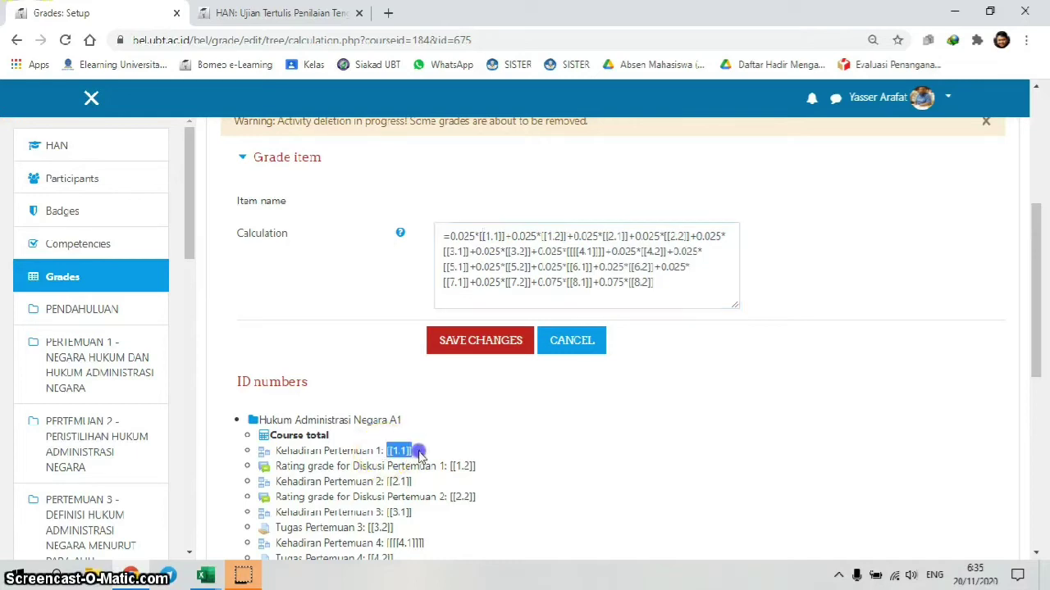
left_click(522, 236)
left_click(512, 238)
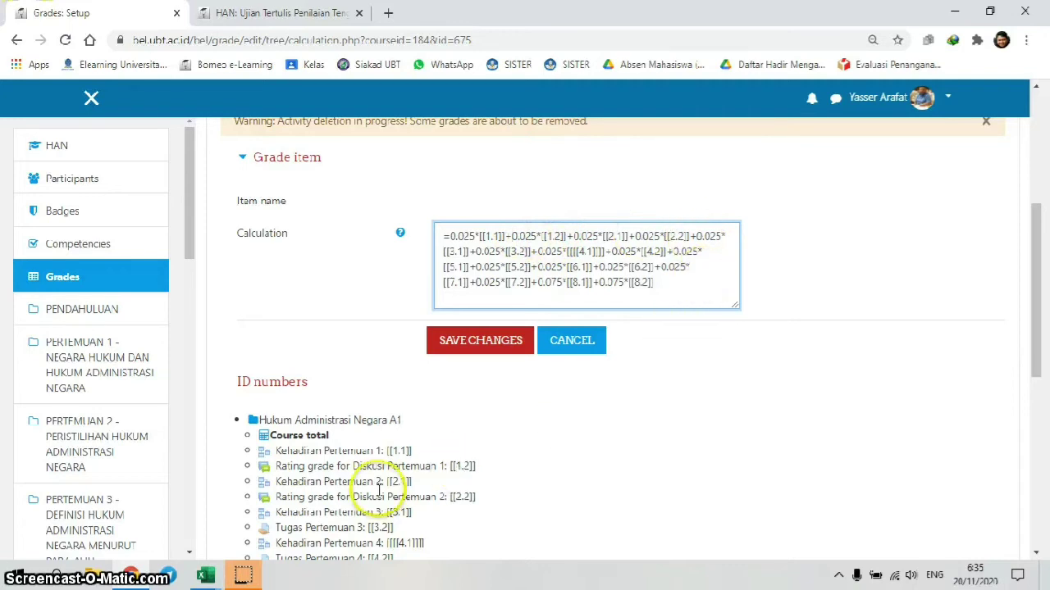
Check the meeting 8 ID numbers against the terms 0.075*[[8.1]]+0.075*[[8.2]], highlighting those terms in the calculation.
scroll(369, 480, "down", 3)
left_click_drag(413, 435, 279, 431)
left_click(283, 428)
scroll(501, 422, "up", 3)
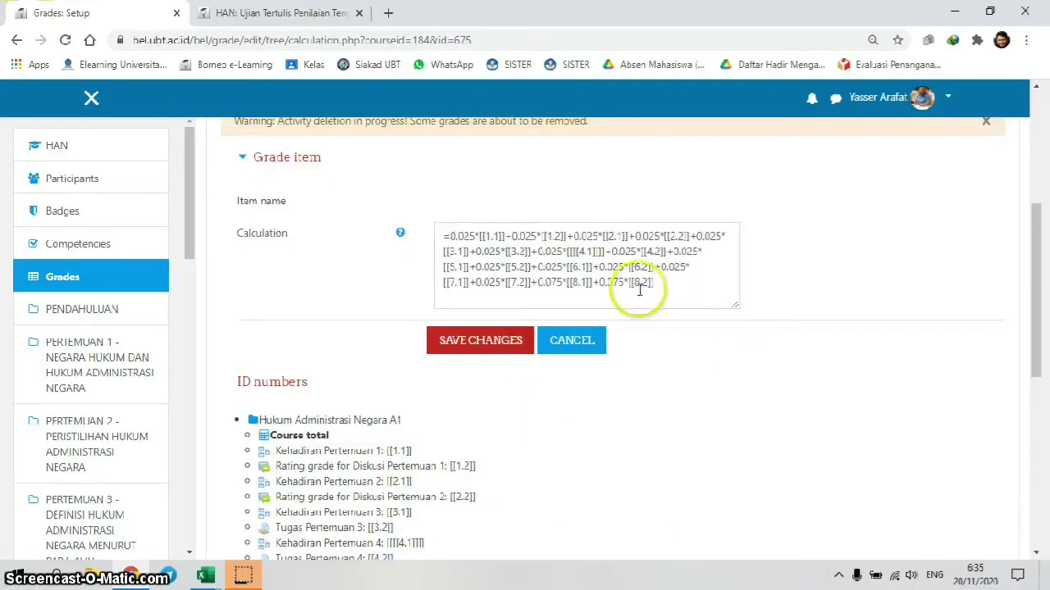
left_click(543, 283)
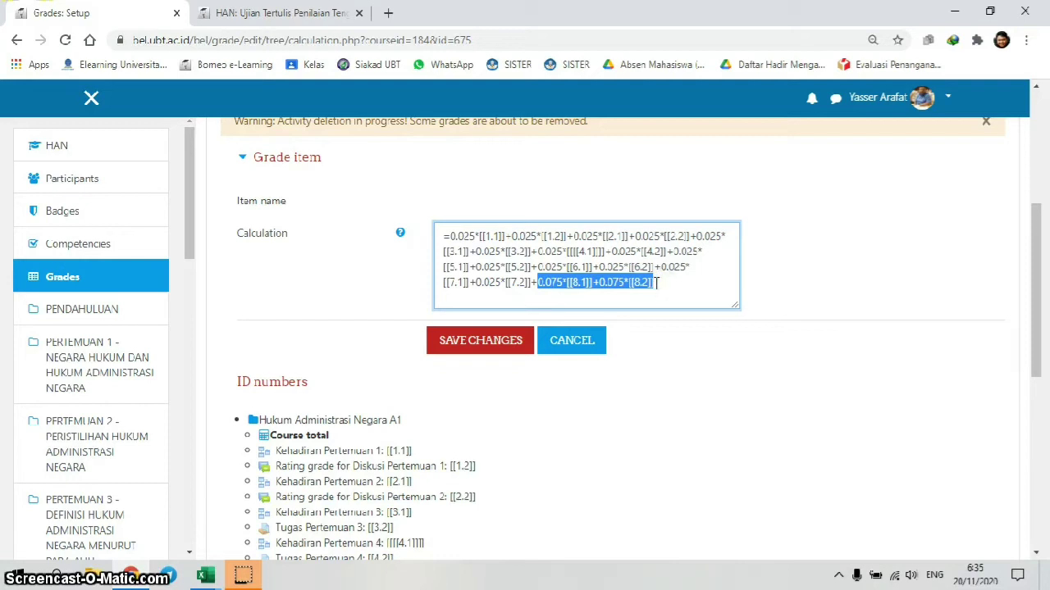
Check the [[8.1]] reference in the calculation and the [[9.1]] ID number of Kehadiran Pertemuan 9 in the list.
left_click(552, 291)
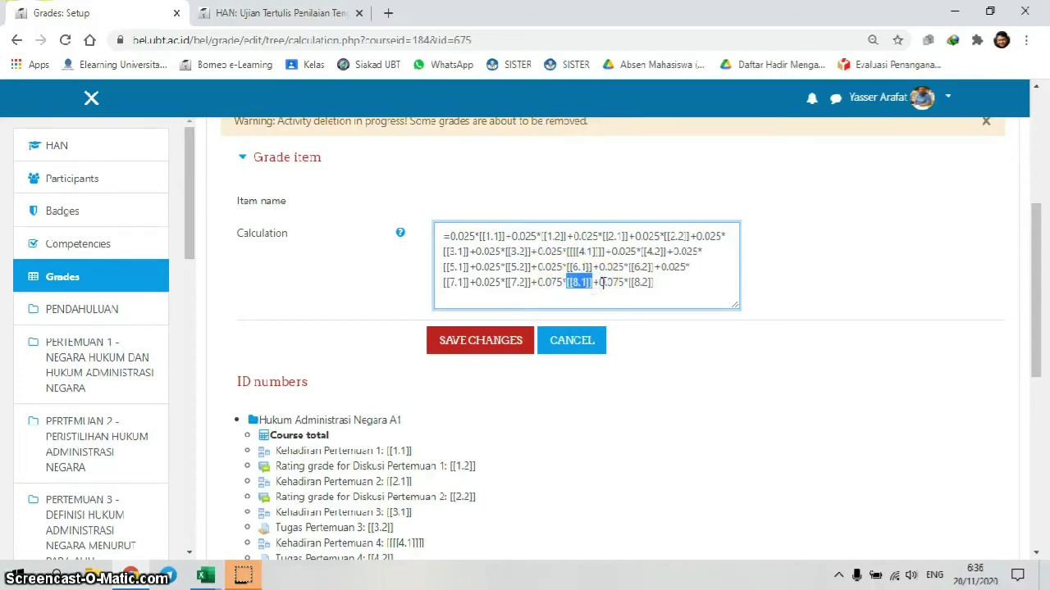
left_click(664, 284)
scroll(635, 288, "down", 4)
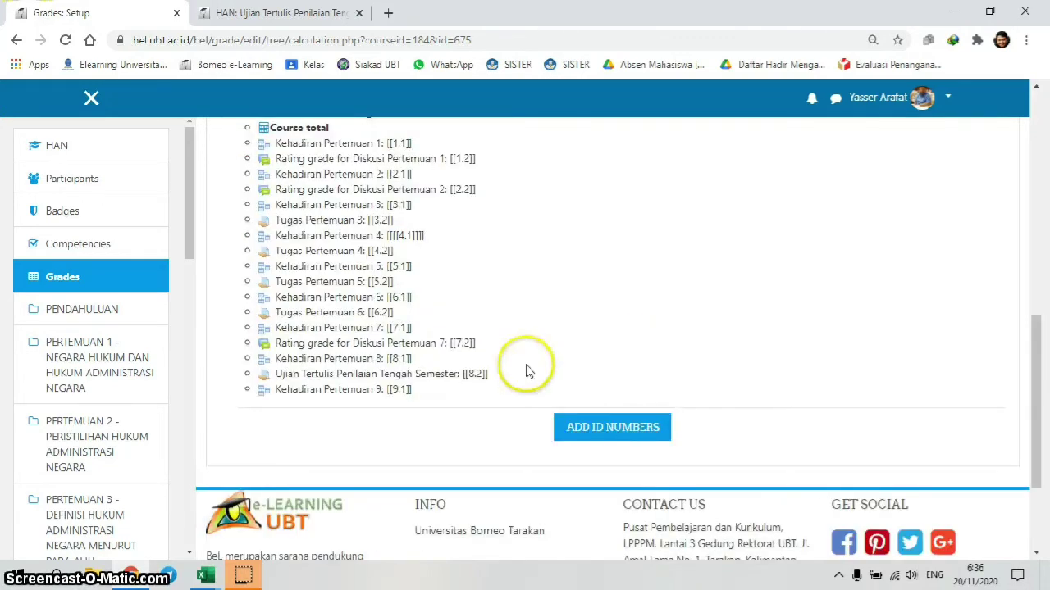
left_click_drag(303, 390, 432, 389)
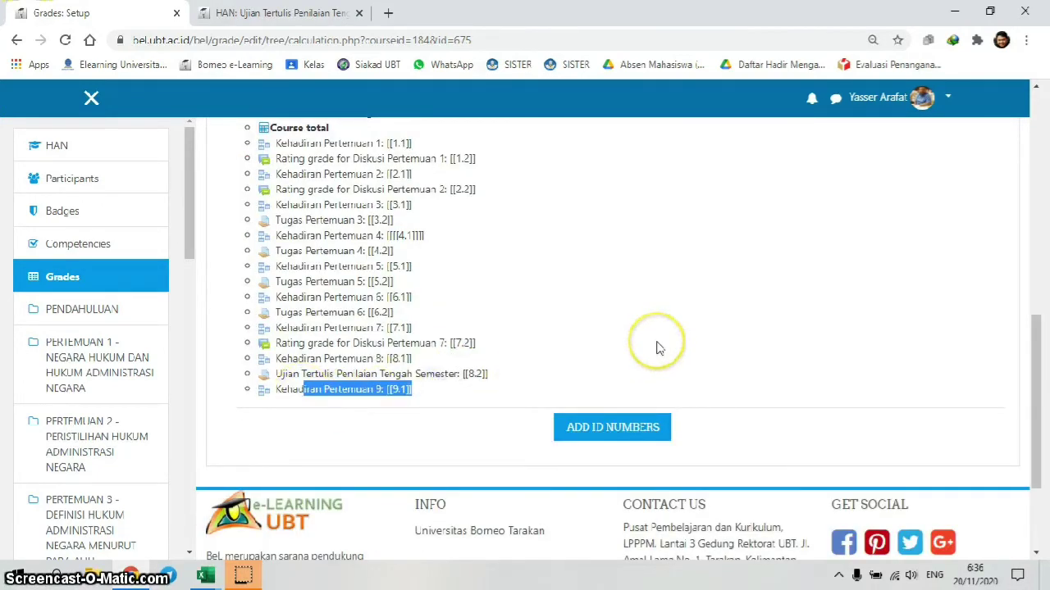
Append +0.025*[[9.1]] to the end of the course total calculation, save it and continue past the grade recalculation.
scroll(656, 348, "up", 6)
scroll(694, 363, "down", 2)
left_click(685, 357)
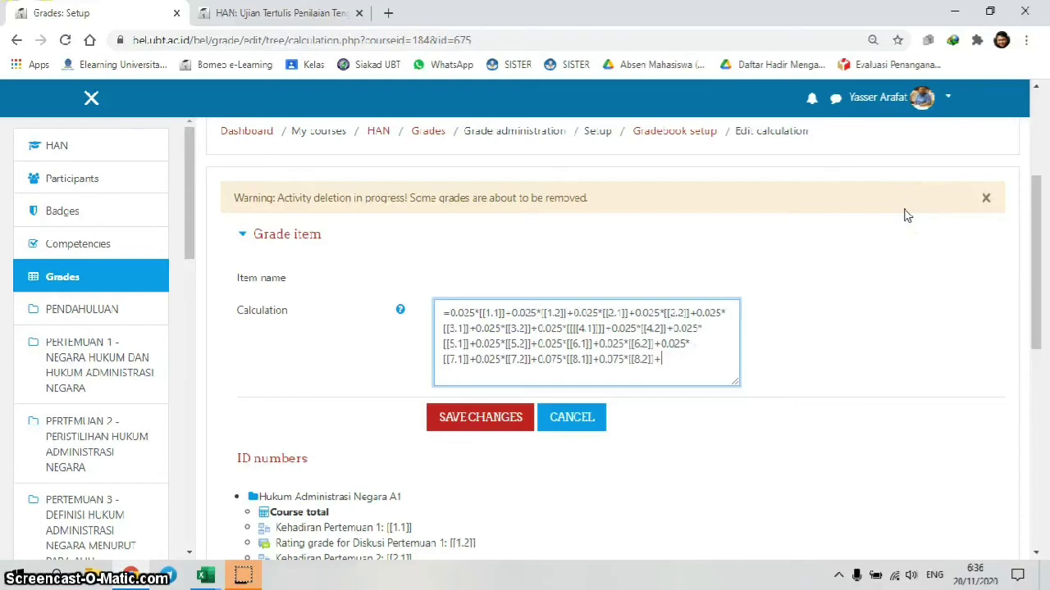
type("+0.025*[[9.1")
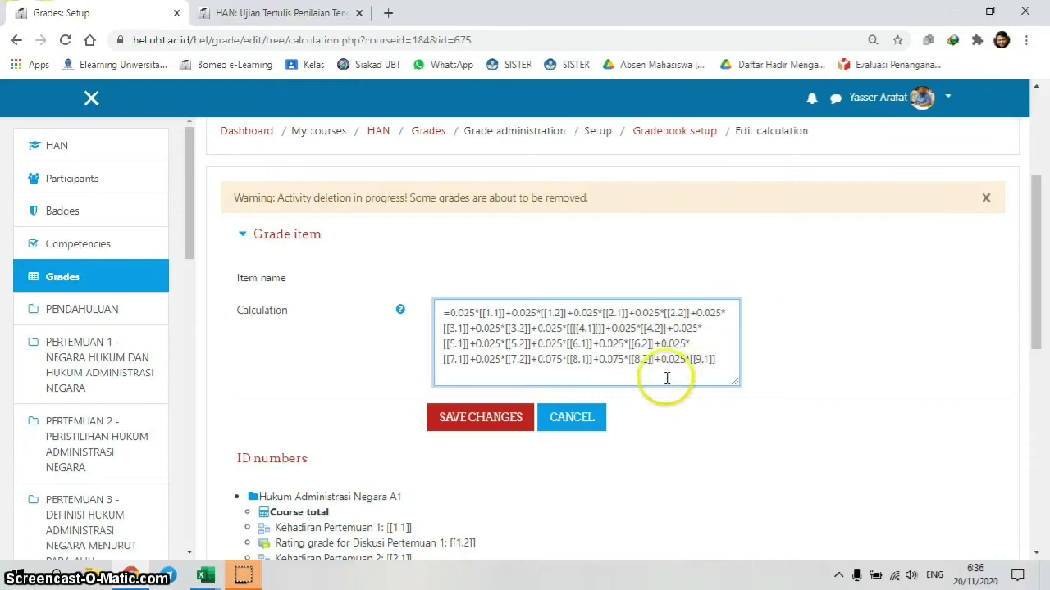
left_click(485, 433)
left_click(674, 378)
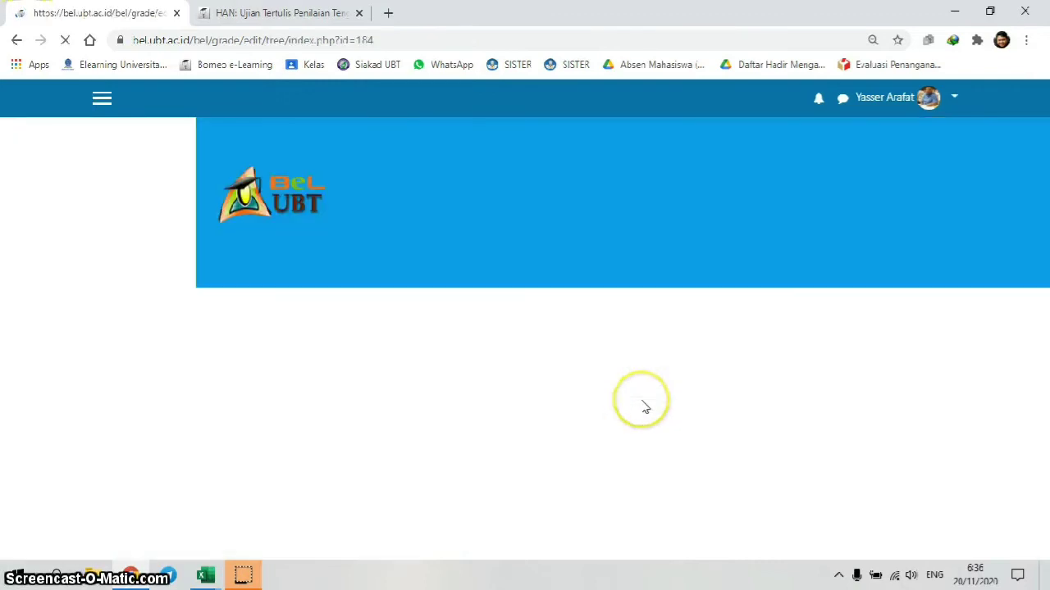
left_click(611, 505)
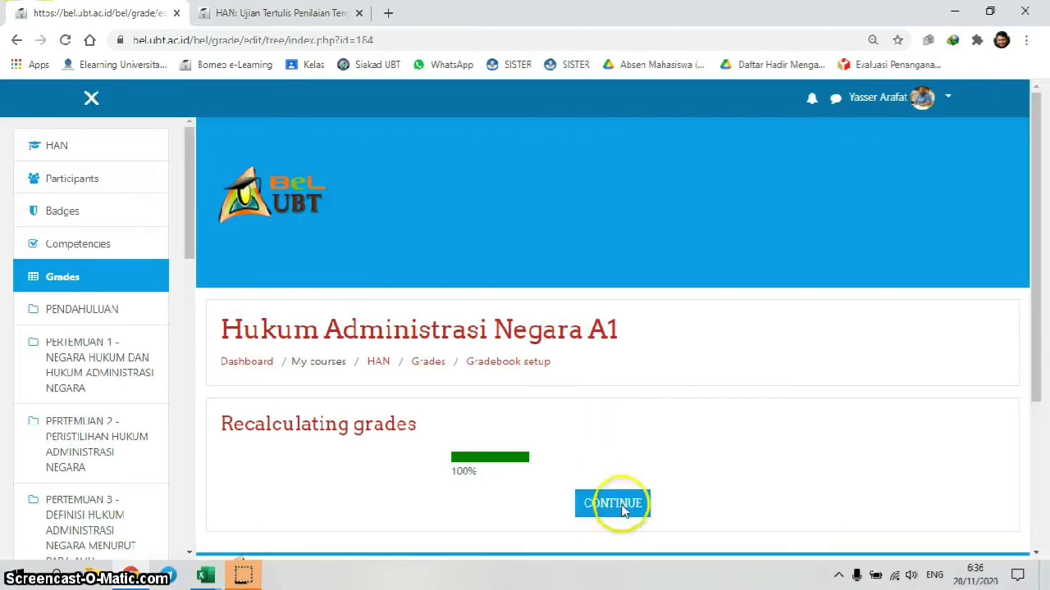
left_click(697, 382)
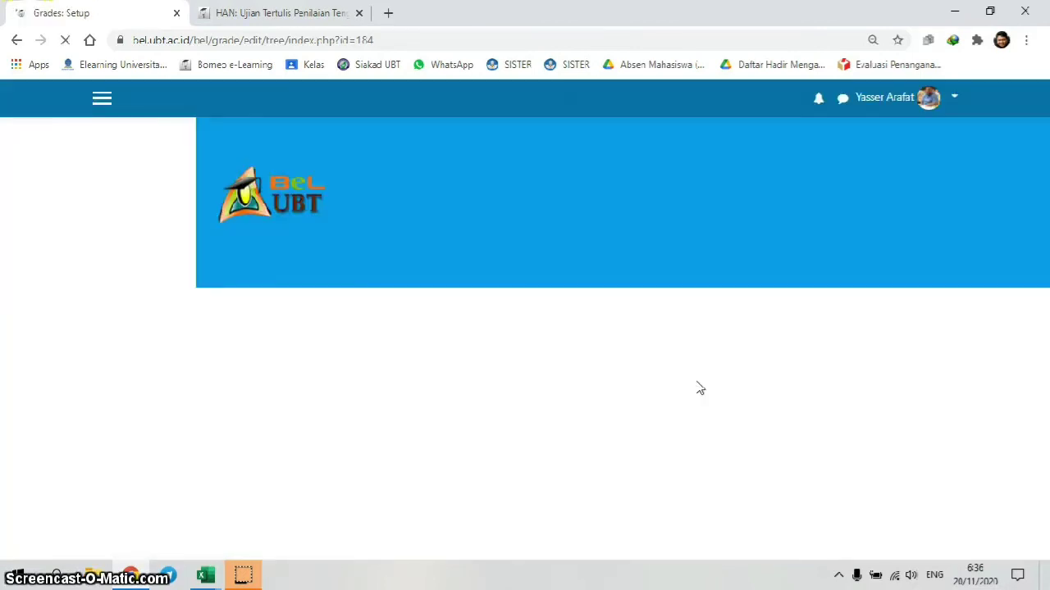
Reopen the course total calculation, remove the term +0.025*[[9.1]], save it and return to the gradebook setup.
scroll(700, 388, "down", 5)
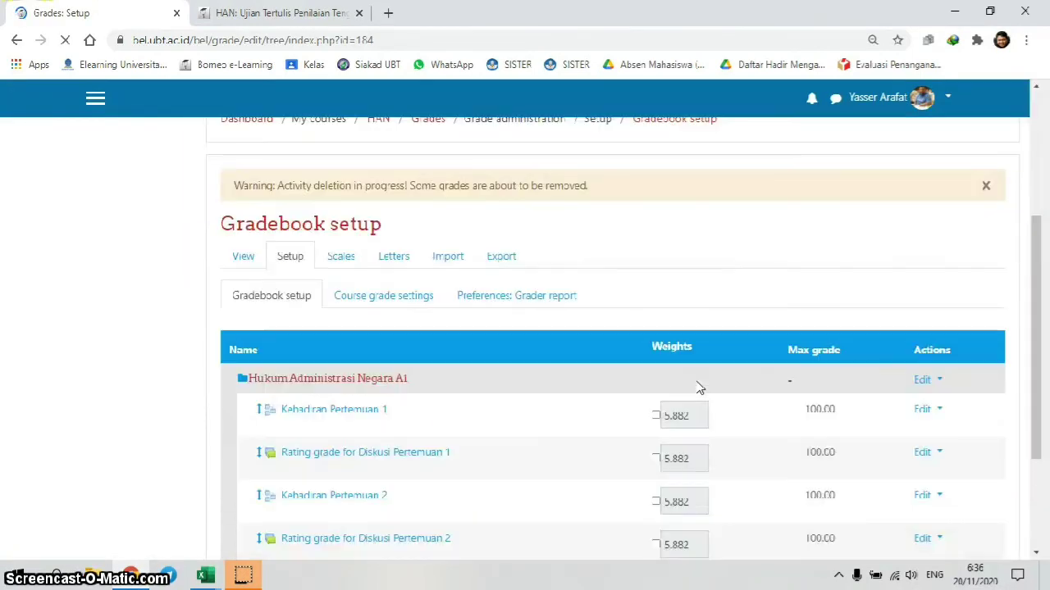
scroll(700, 388, "down", 10)
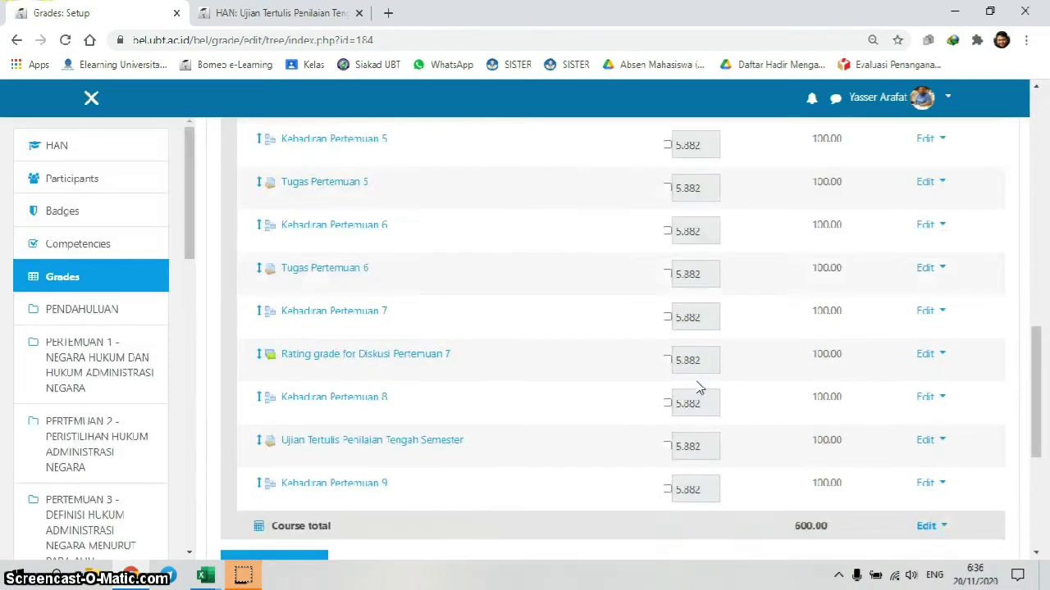
left_click(930, 205)
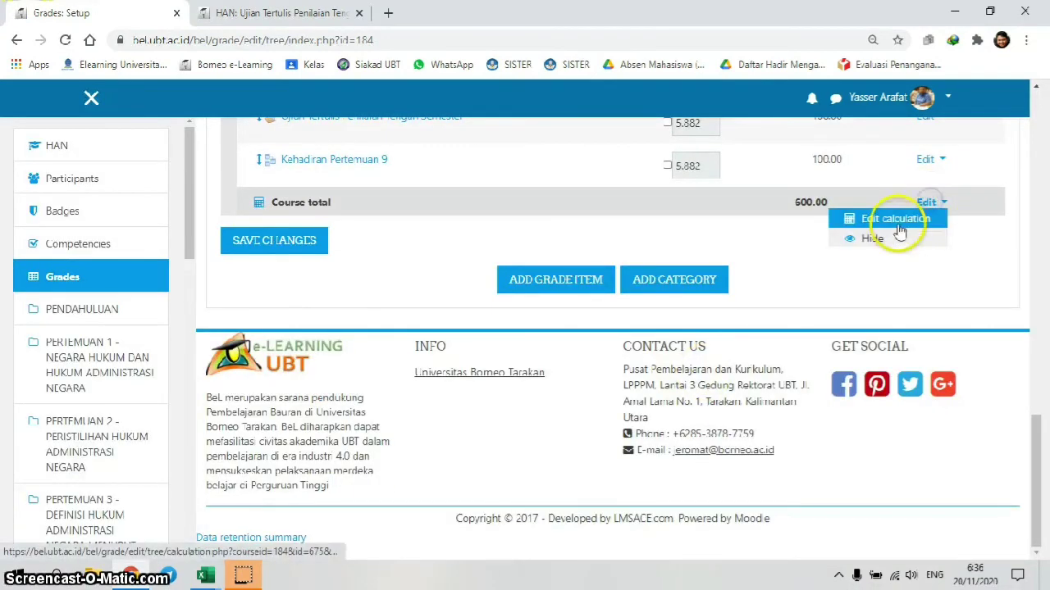
left_click(898, 215)
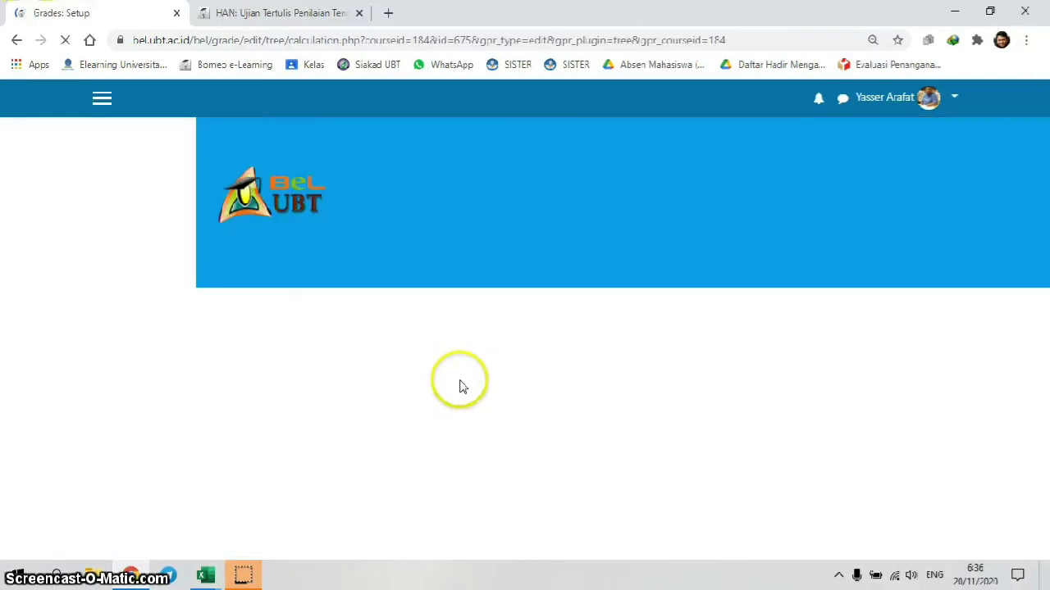
scroll(459, 386, "down", 4)
left_click_drag(653, 282, 696, 282)
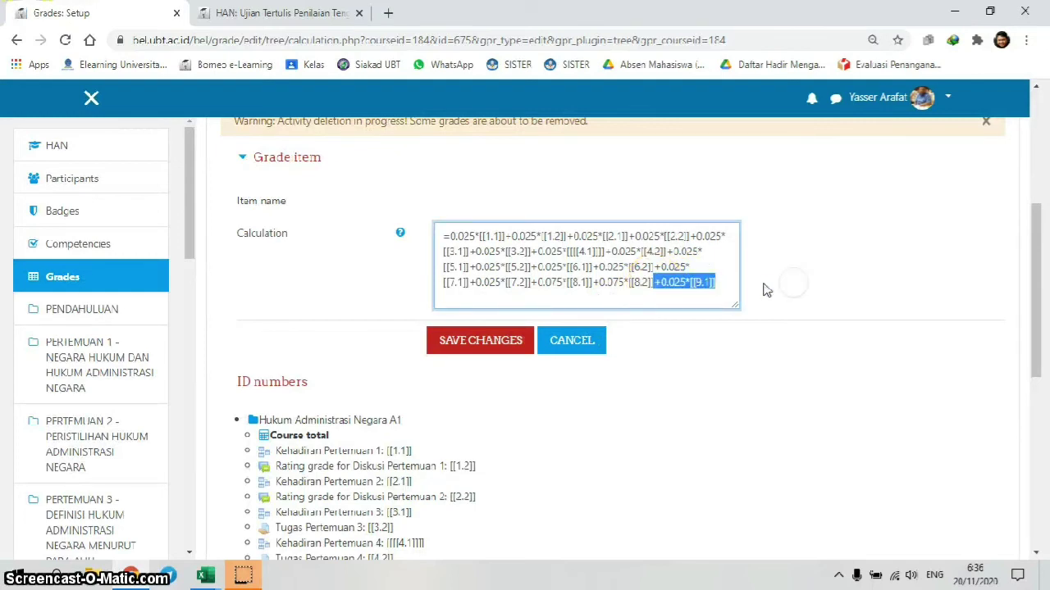
key("BackSpace")
left_click(511, 341)
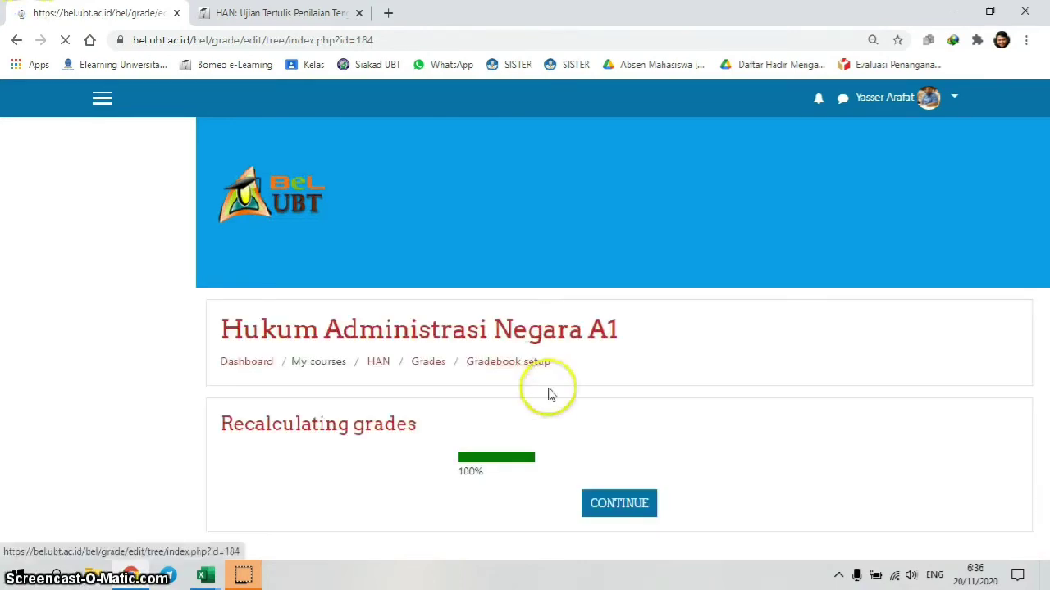
left_click(604, 498)
left_click(612, 383)
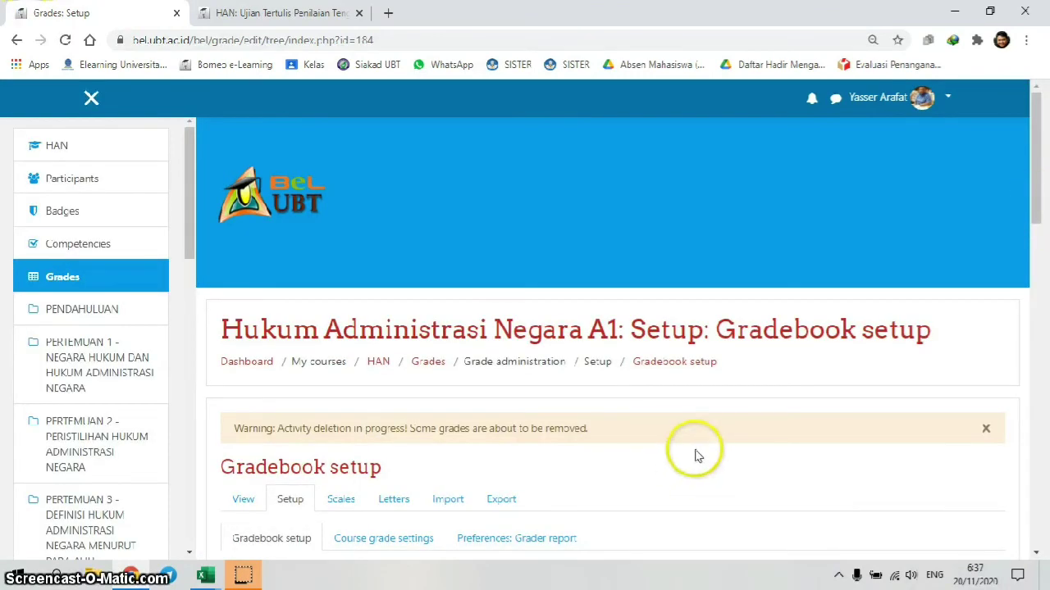
Open the grader report and examine the first student's value in the Course total column.
left_click(850, 433)
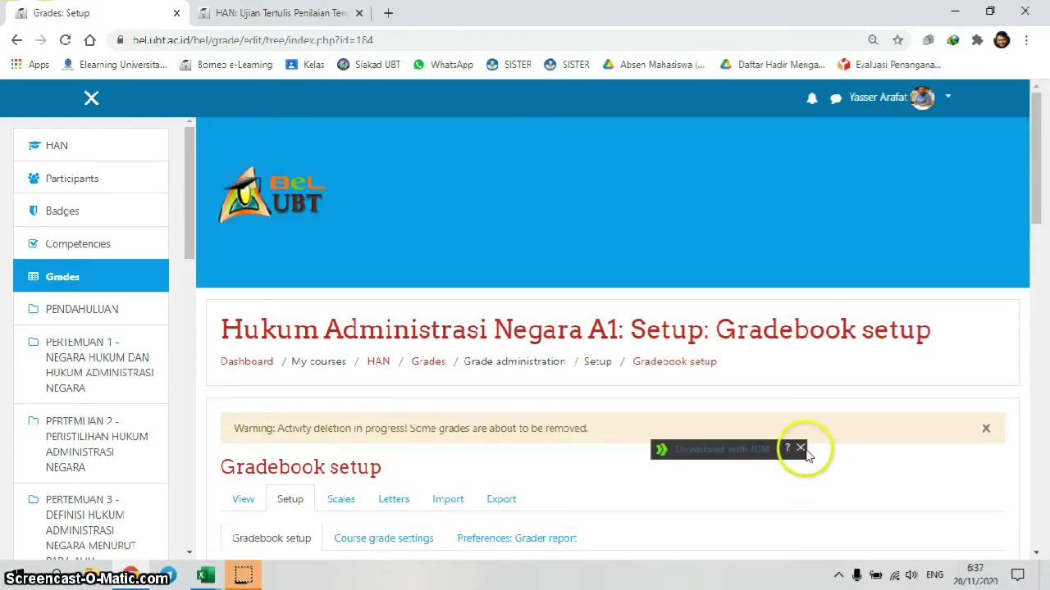
left_click(800, 448)
scroll(628, 328, "down", 8)
scroll(475, 328, "up", 5)
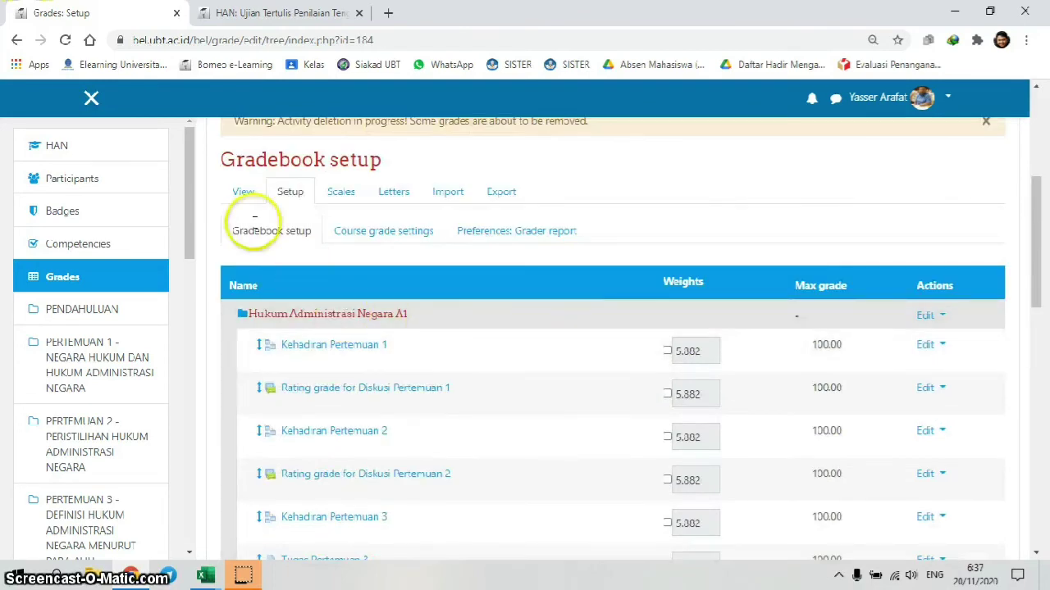
left_click(243, 195)
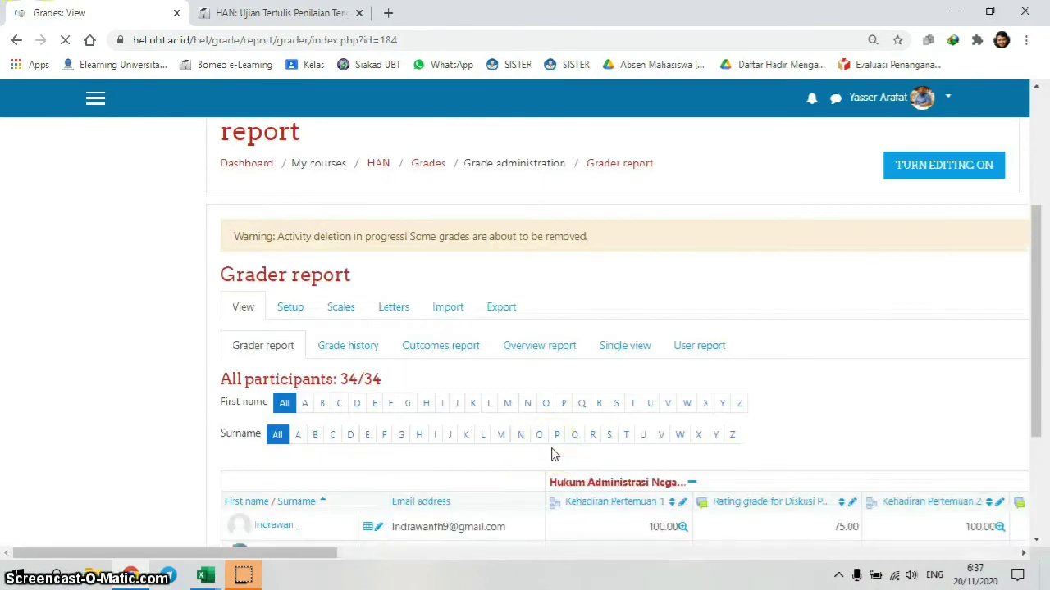
scroll(551, 453, "down", 4)
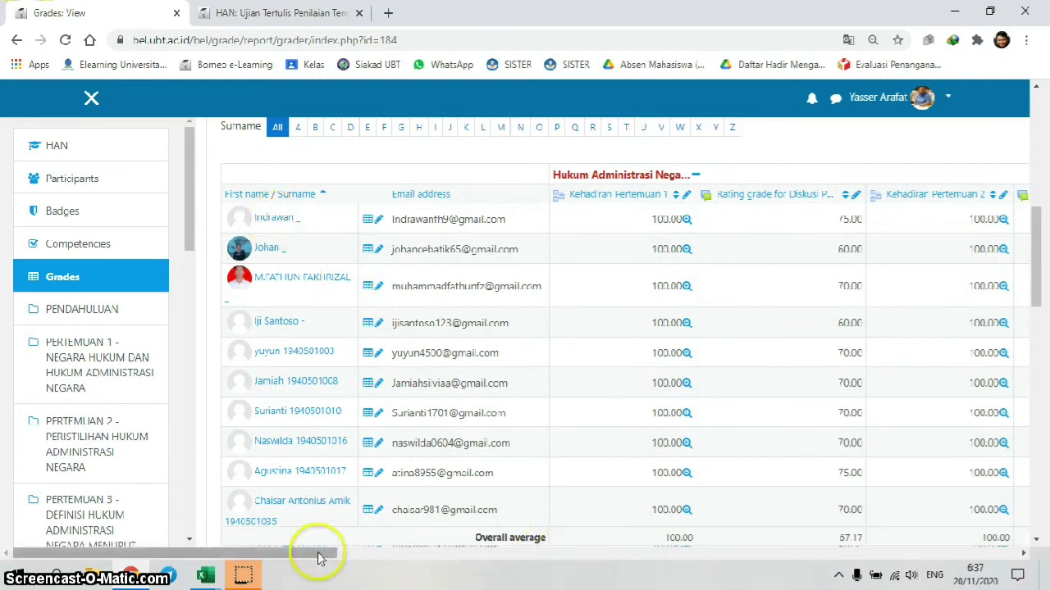
left_click_drag(304, 556, 1001, 555)
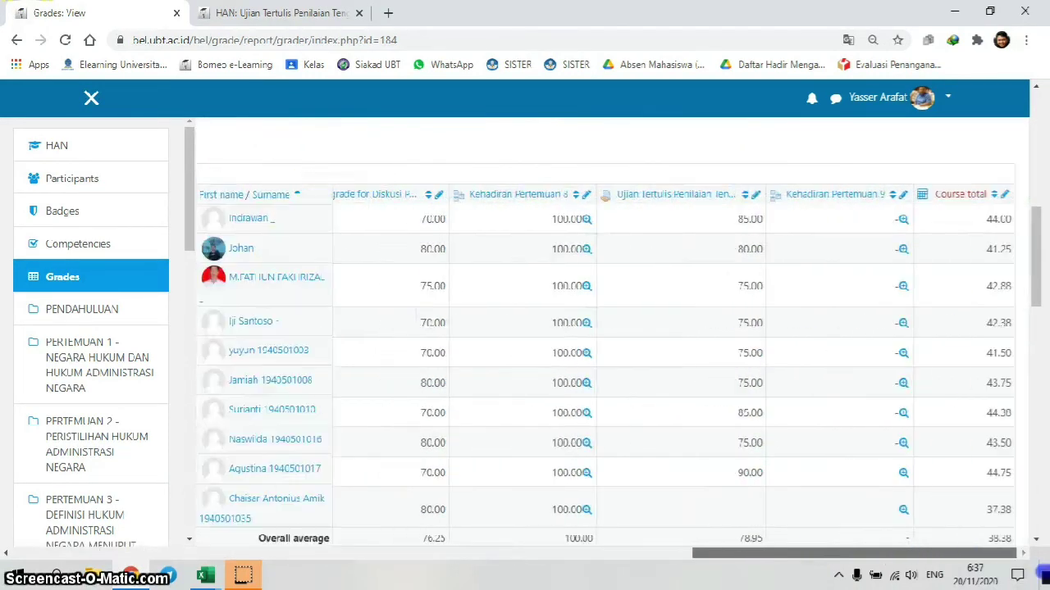
double_click(1000, 219)
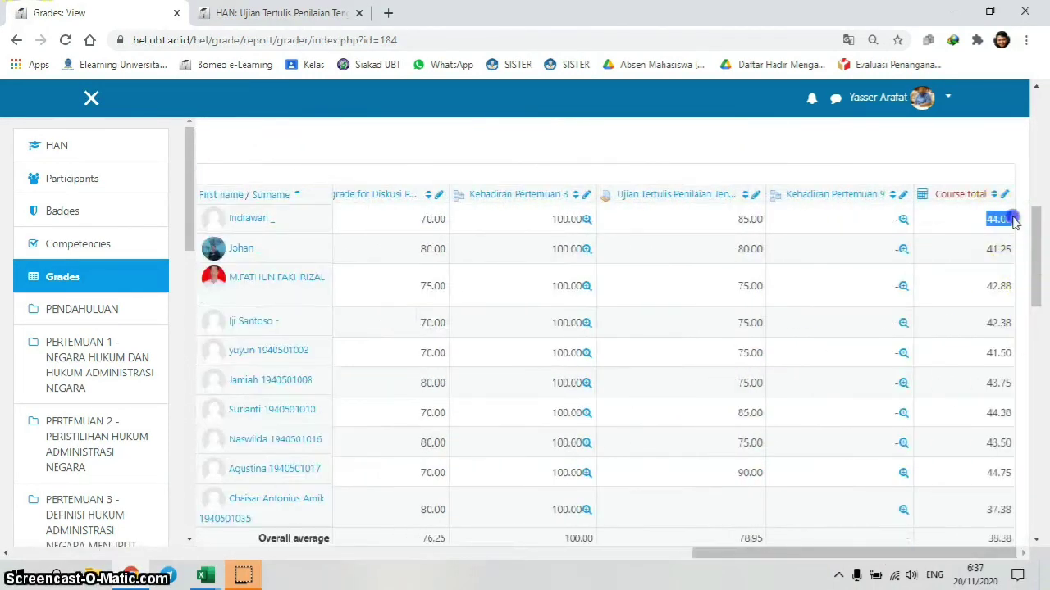
Switch to the Nilai Hukum Administrasi Negara Lokal A1 workbook in Excel and check the same student's final score and letter grade.
left_click(205, 577)
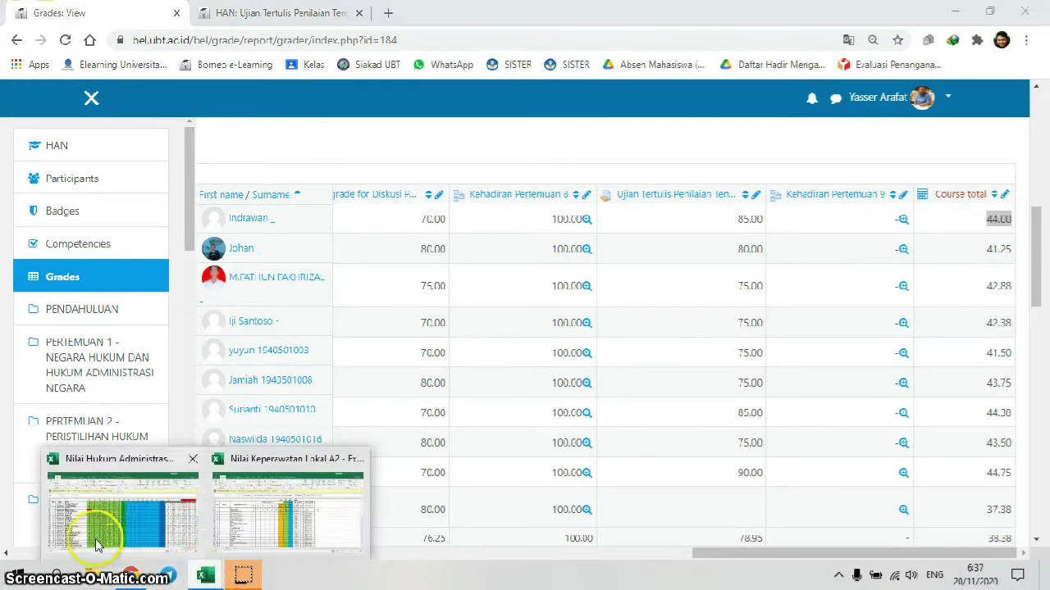
left_click(97, 525)
scroll(180, 459, "down", 1)
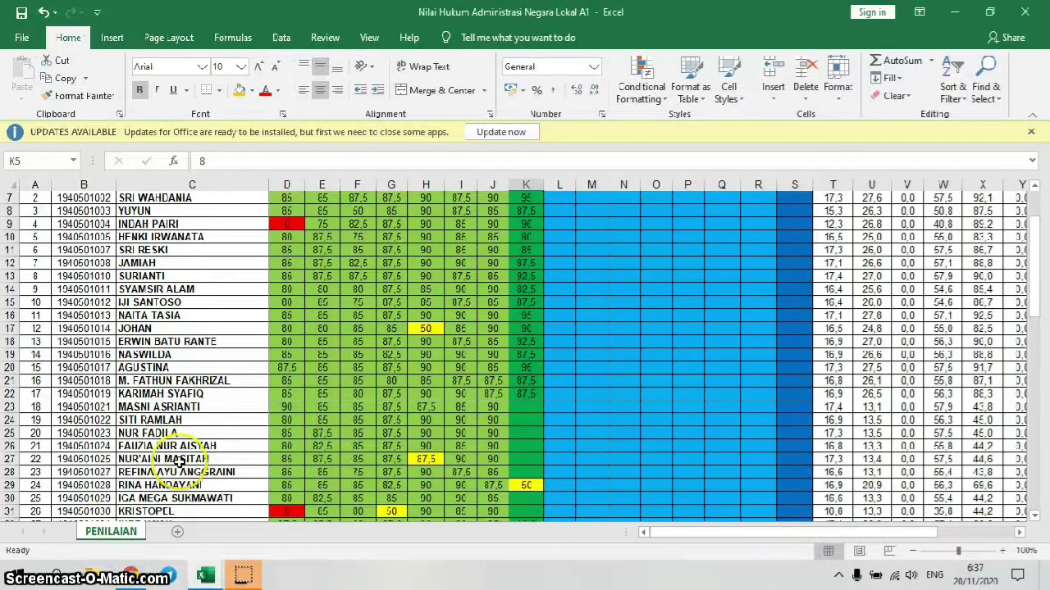
scroll(182, 483, "down", 2)
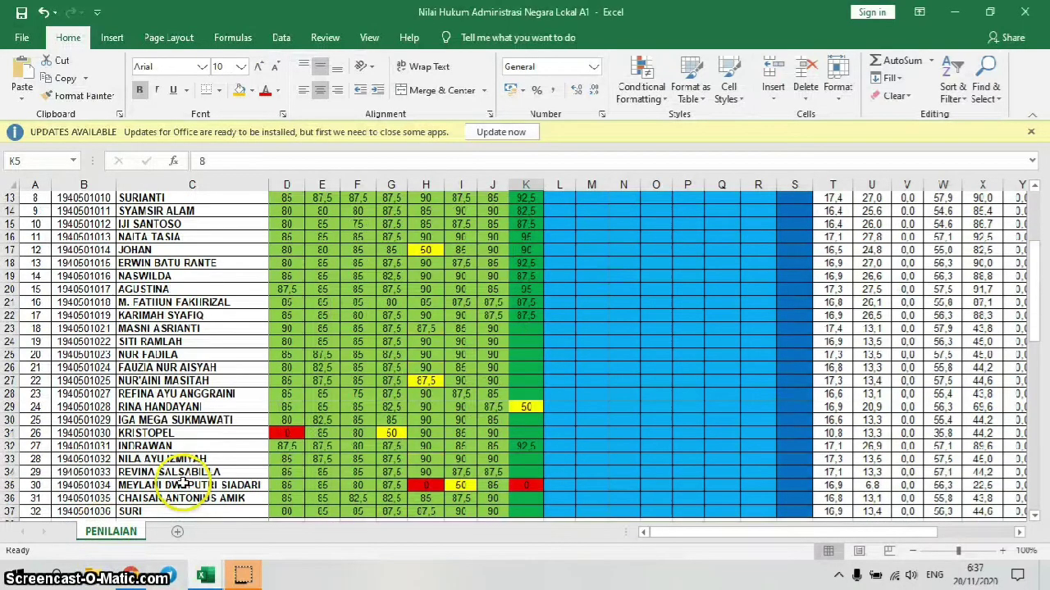
left_click(10, 446)
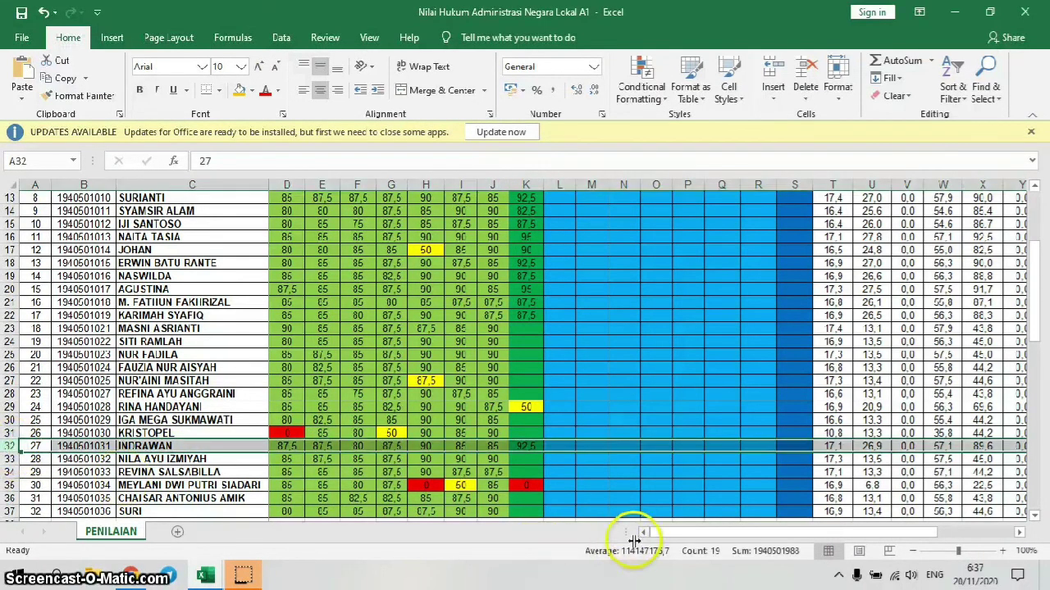
left_click_drag(724, 538, 925, 555)
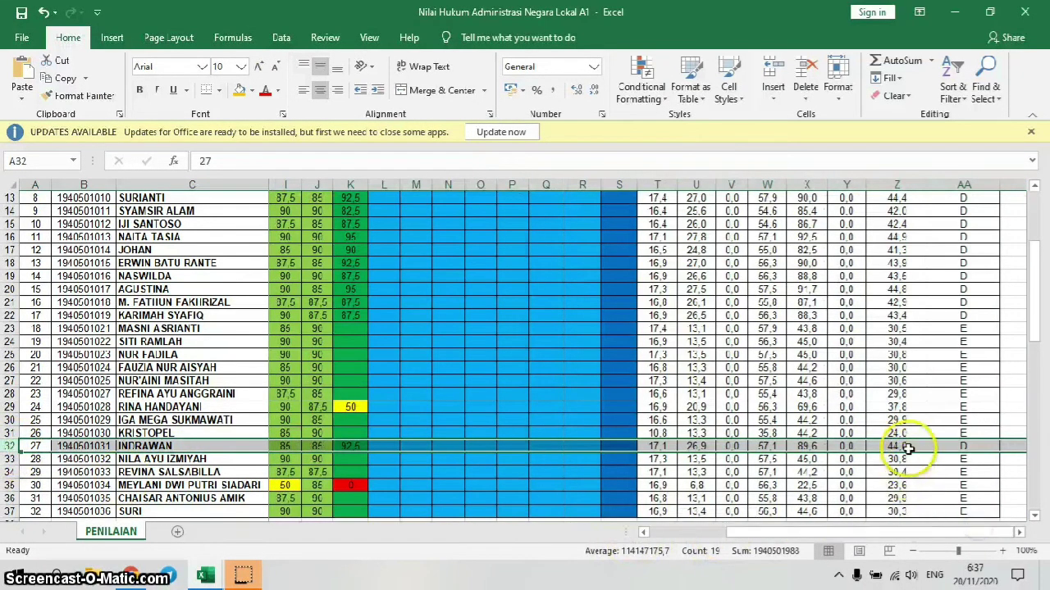
left_click(908, 446)
left_click(966, 446)
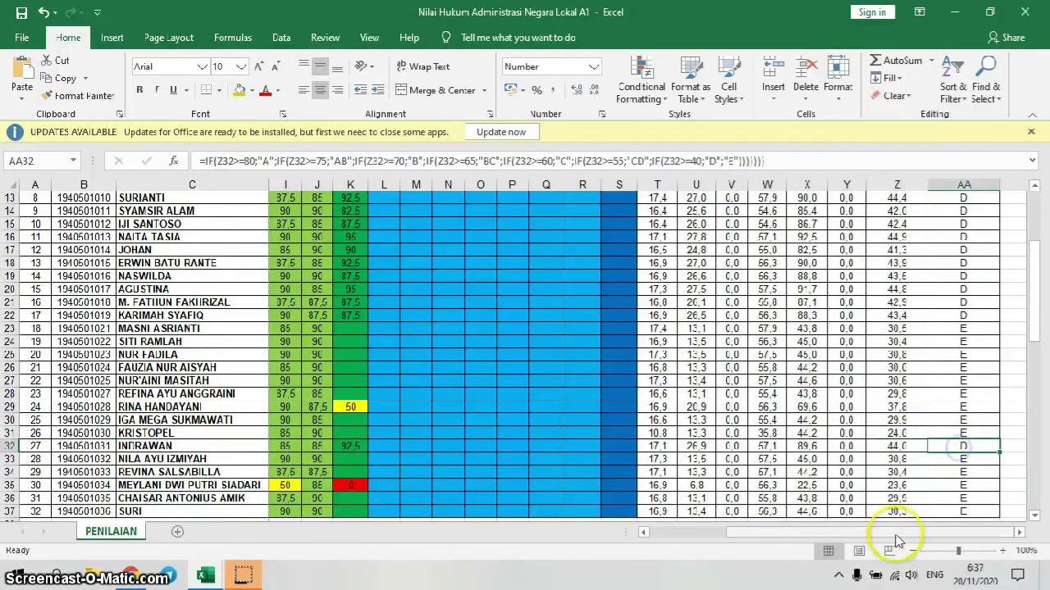
Switch back to the grader report in Chrome, review the students' course totals and return to the meeting 1 columns.
left_click(134, 576)
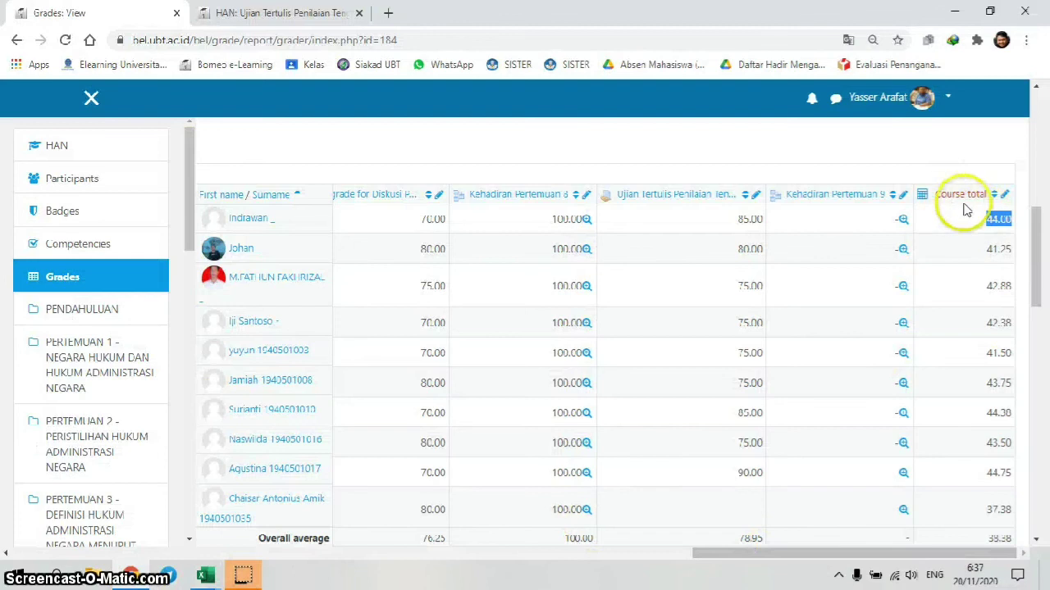
scroll(999, 417, "down", 3)
scroll(999, 417, "down", 10)
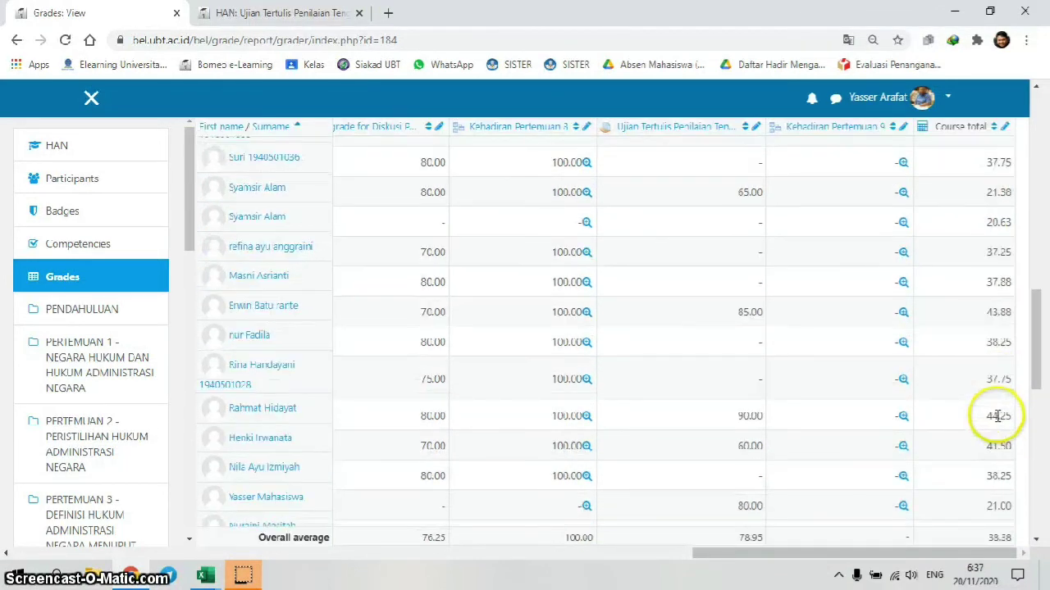
scroll(999, 418, "up", 5)
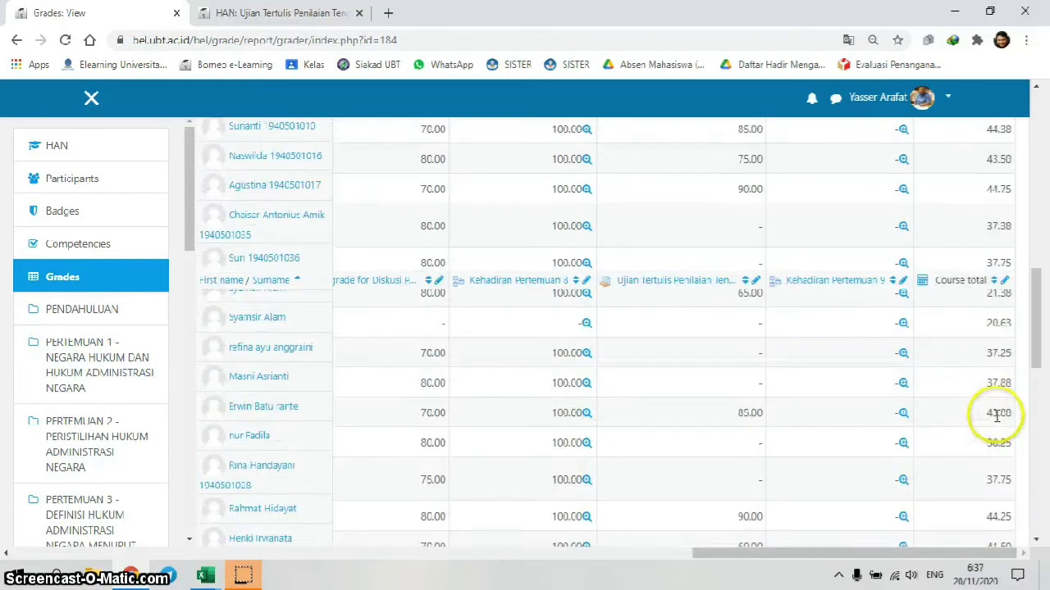
scroll(1013, 407, "up", 5)
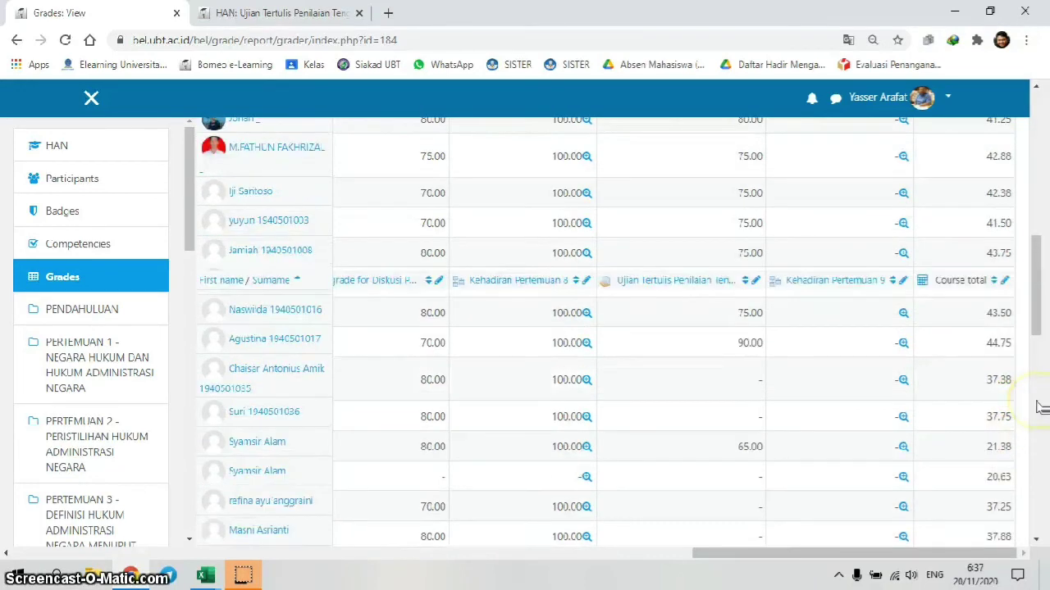
double_click(996, 242)
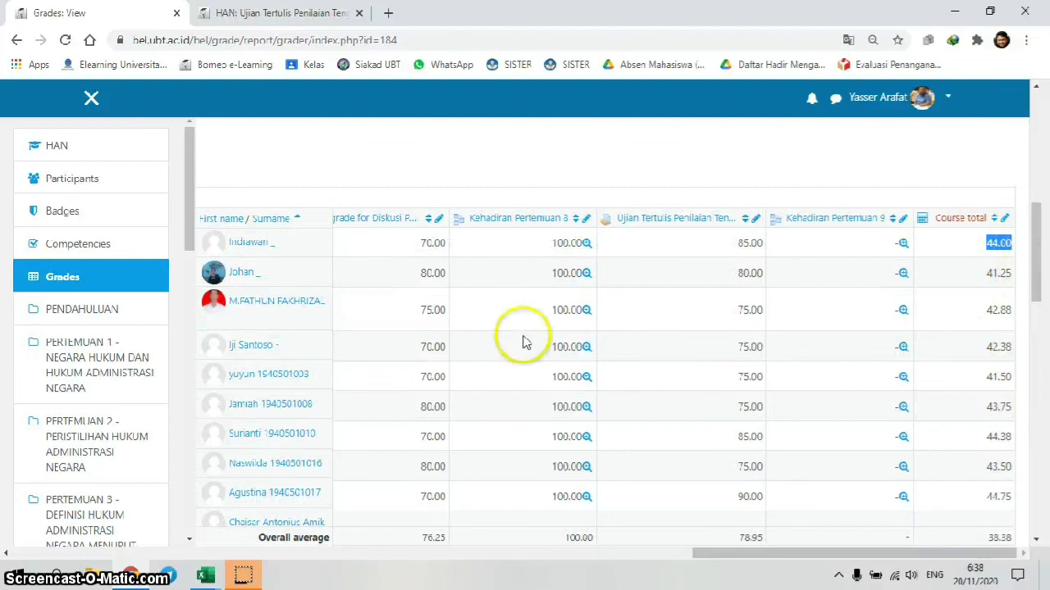
left_click_drag(708, 553, 29, 562)
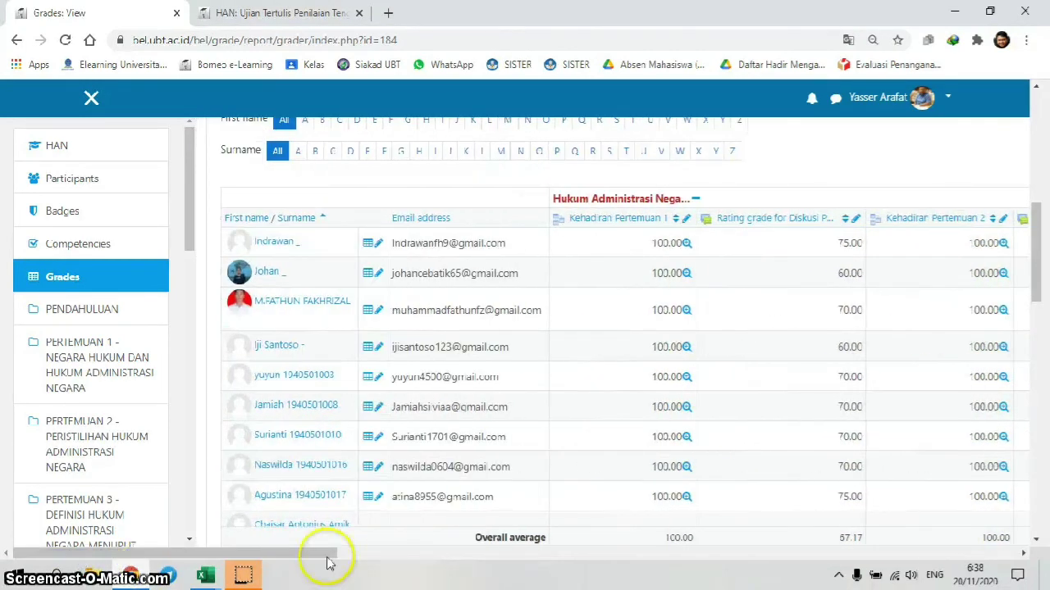